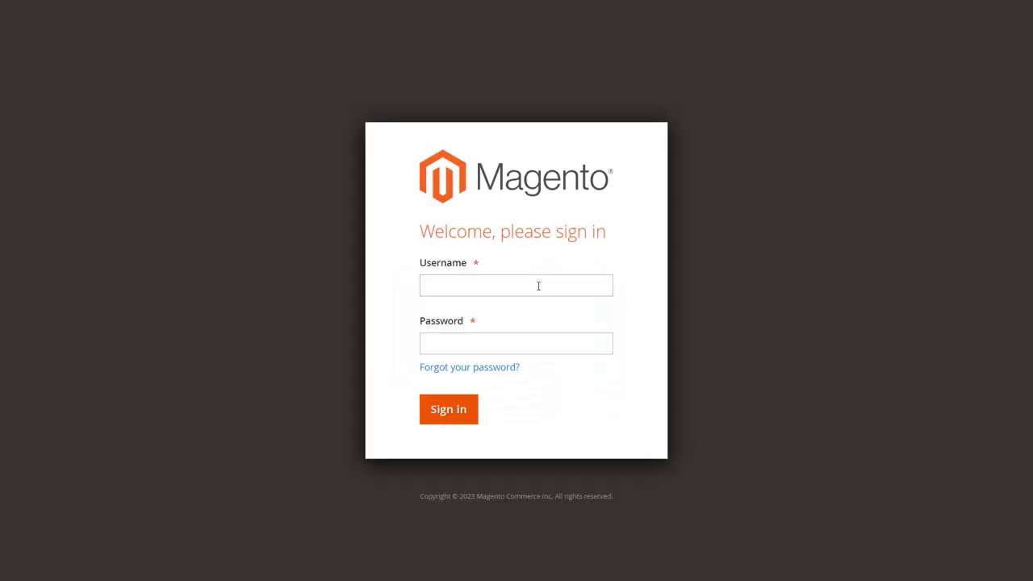
- Sign in to Magento Admin with the admin credentials and open the OAuth Client Account page
click(539, 286)
text(Aran00)
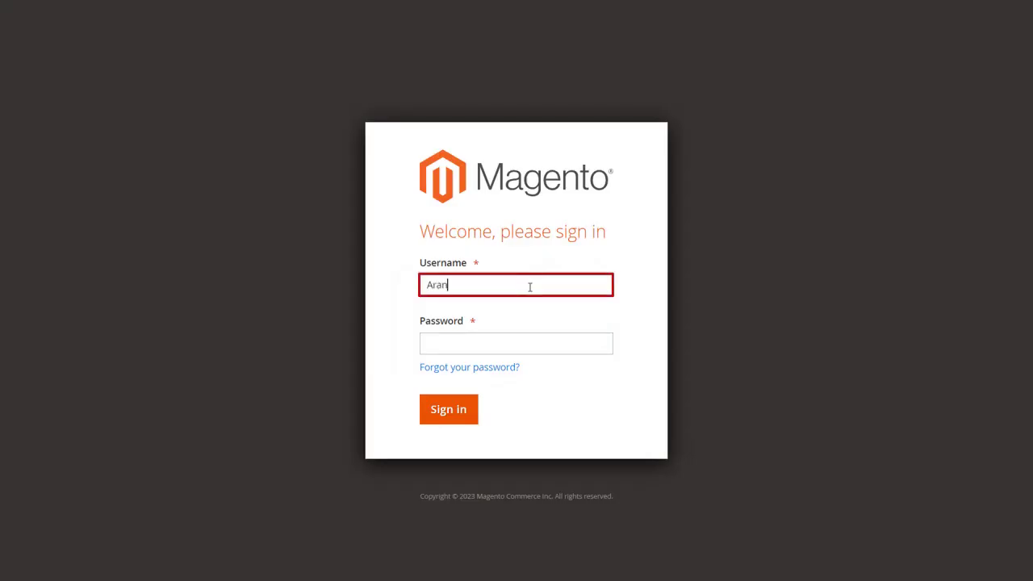
click(540, 344)
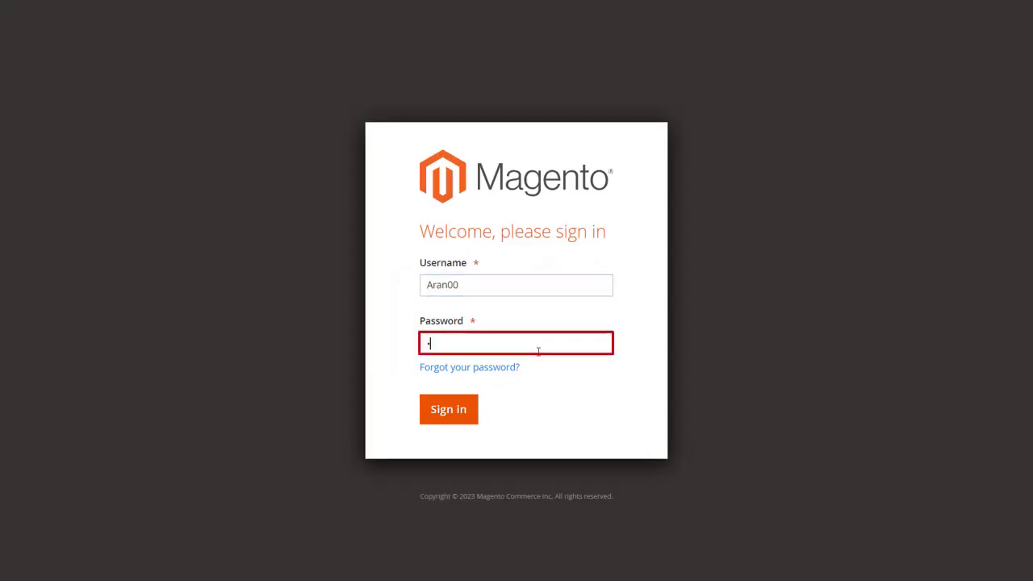
click(456, 416)
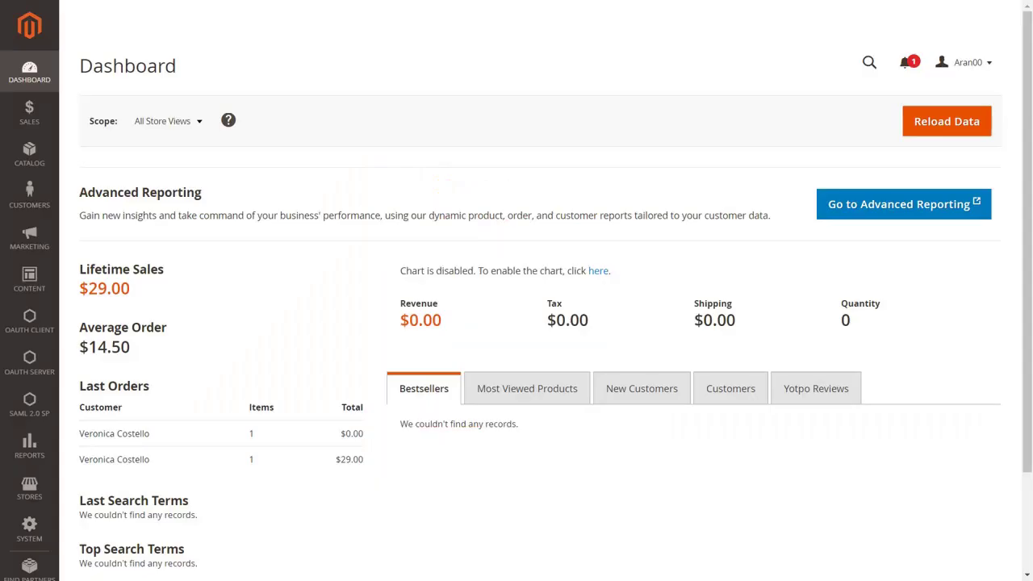
click(47, 329)
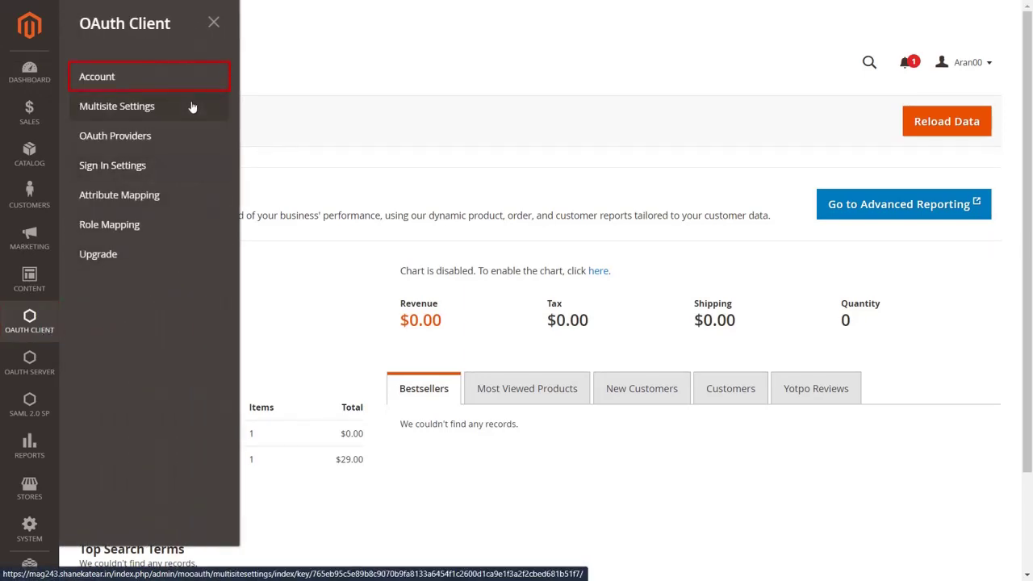
click(189, 84)
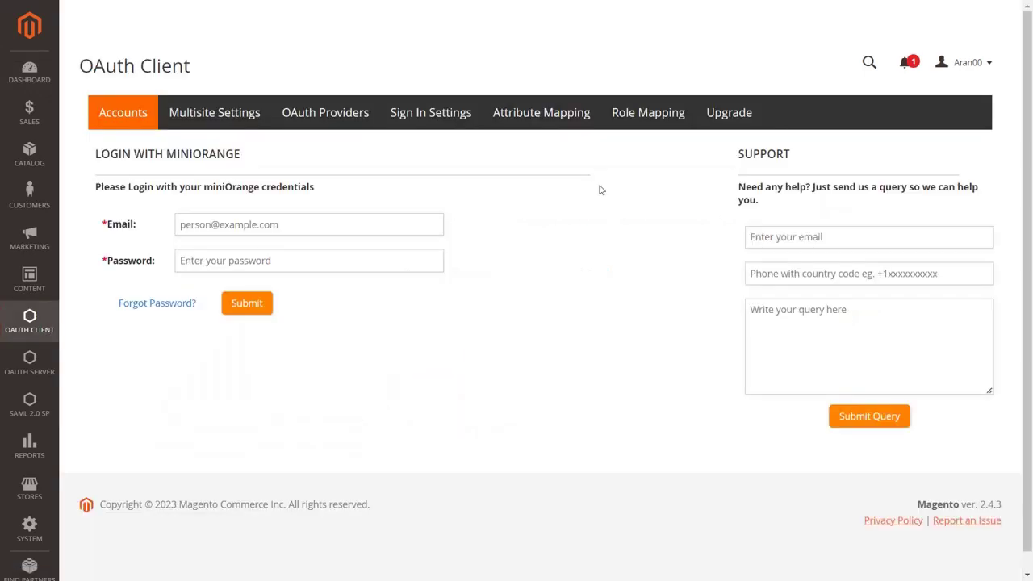
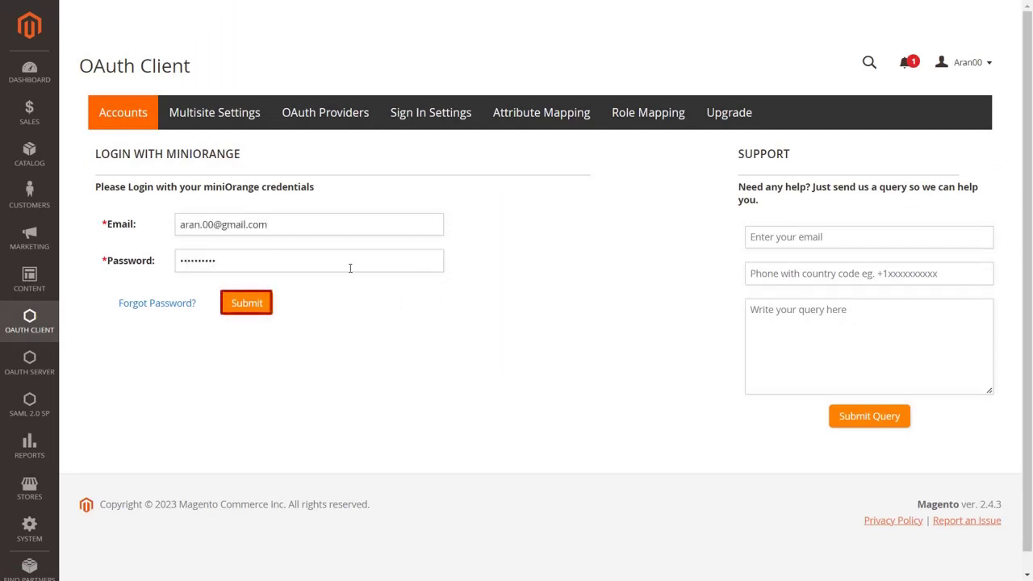
- Log in with the miniOrange account e-mail and password, then expand 'Where is my key?'
click(256, 315)
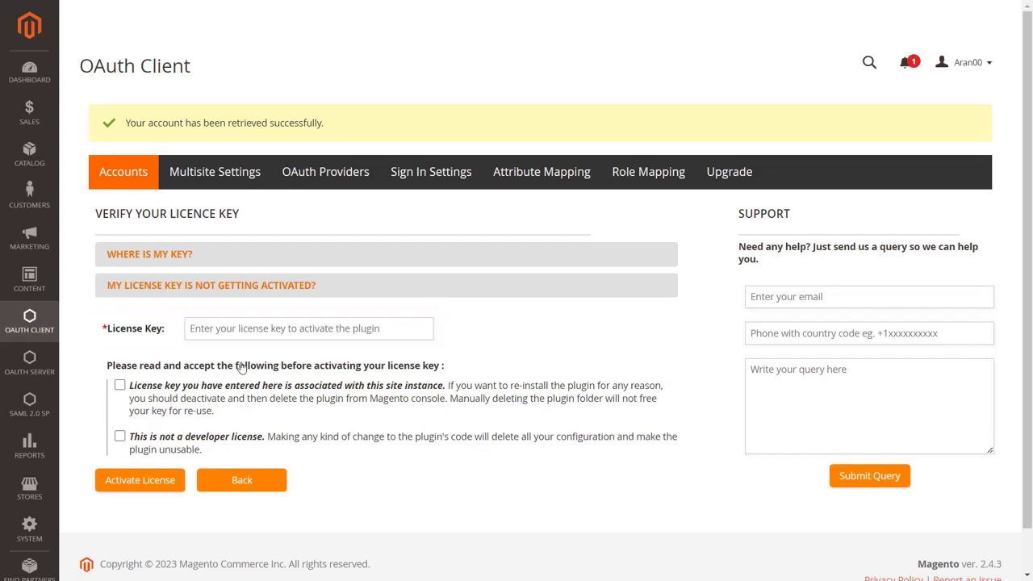
click(178, 257)
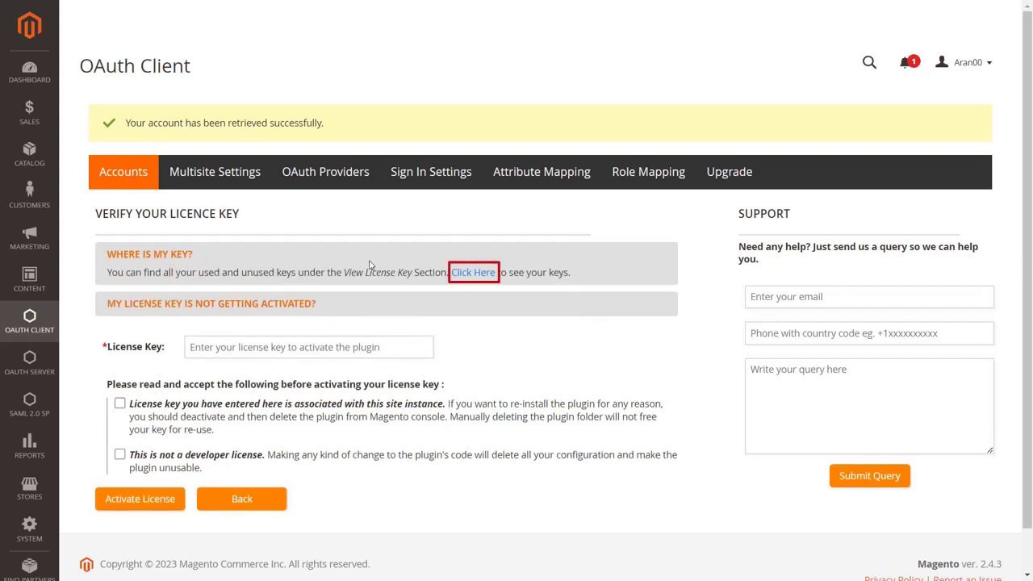
- Go to Xecurify and sign in with the account e-mail and password to reach License Keys
click(472, 277)
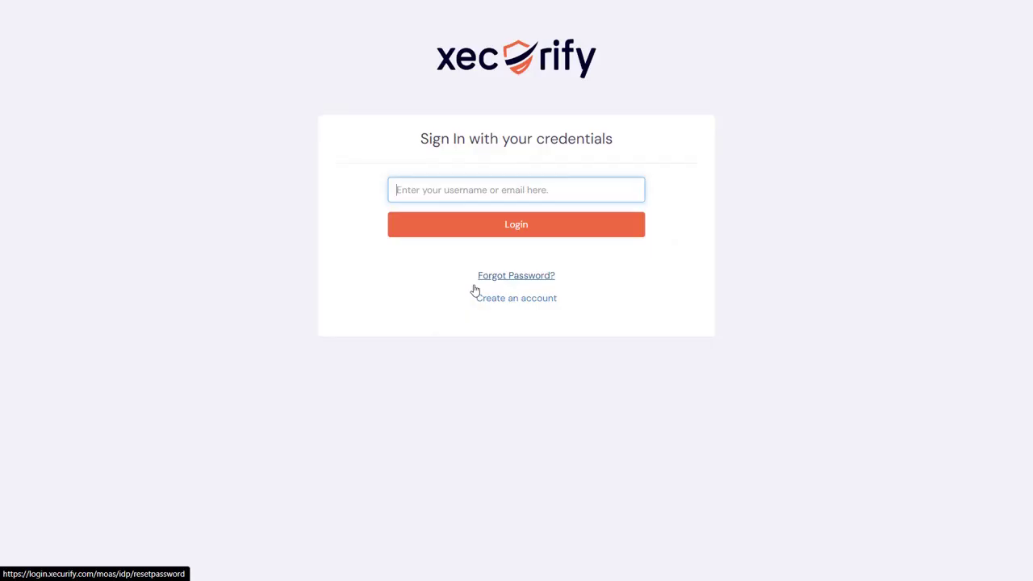
click(528, 193)
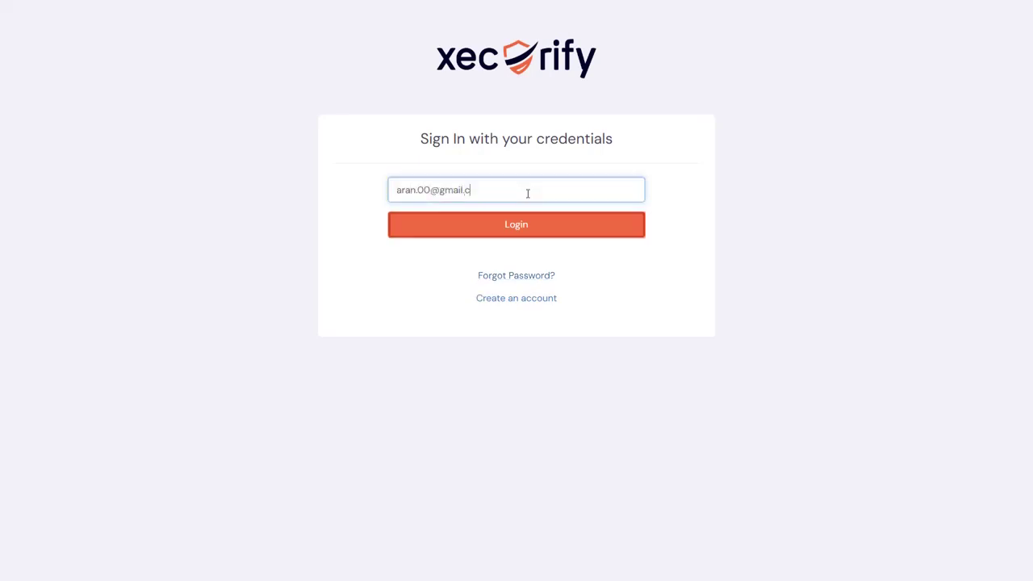
click(528, 233)
text(••)
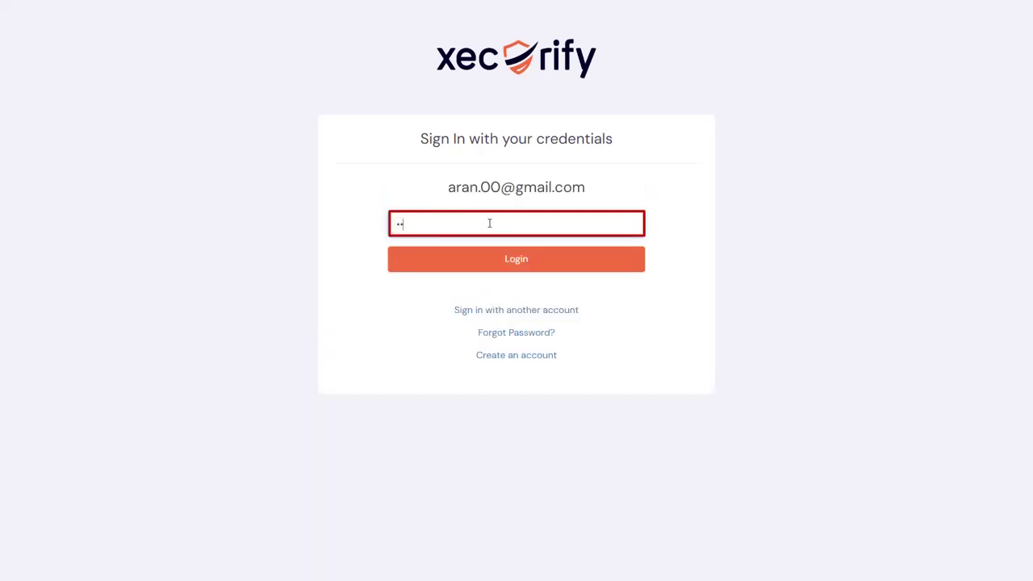
text(•••••••)
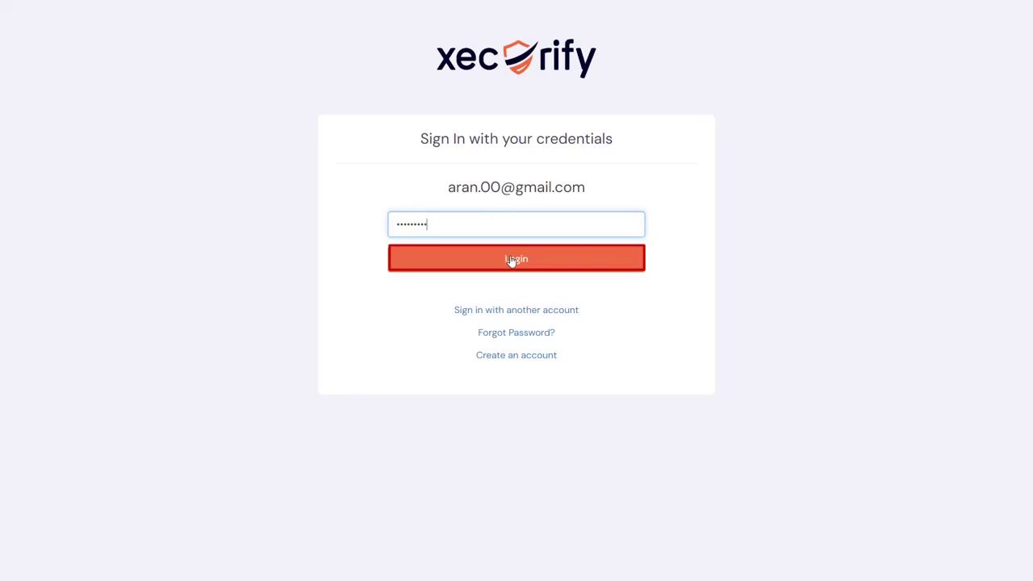
click(511, 260)
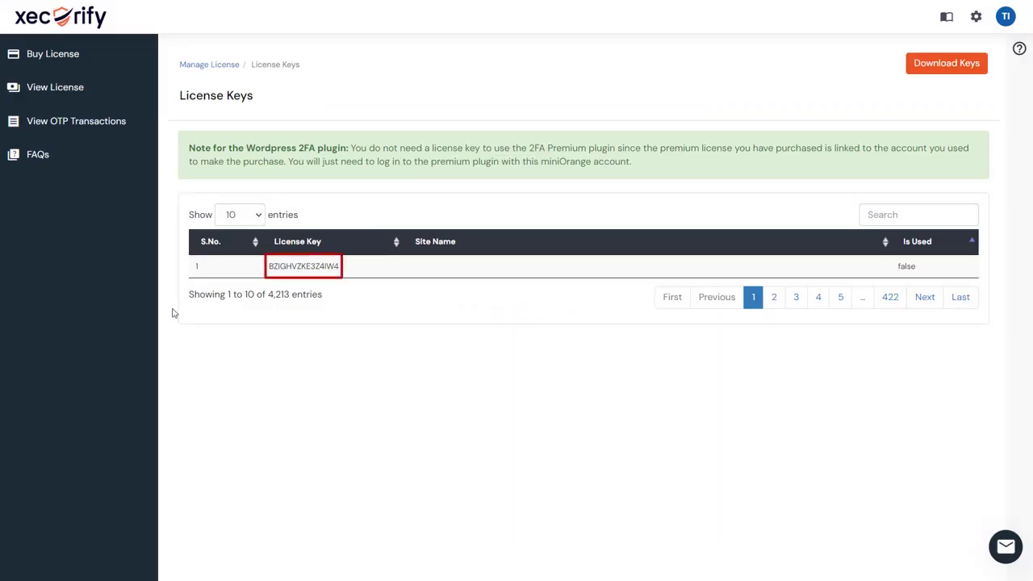
- Paste the unused Xecurify licence key, accept both licence conditions, and activate the plugin licence
double_click(288, 264)
key(ctrl+c)
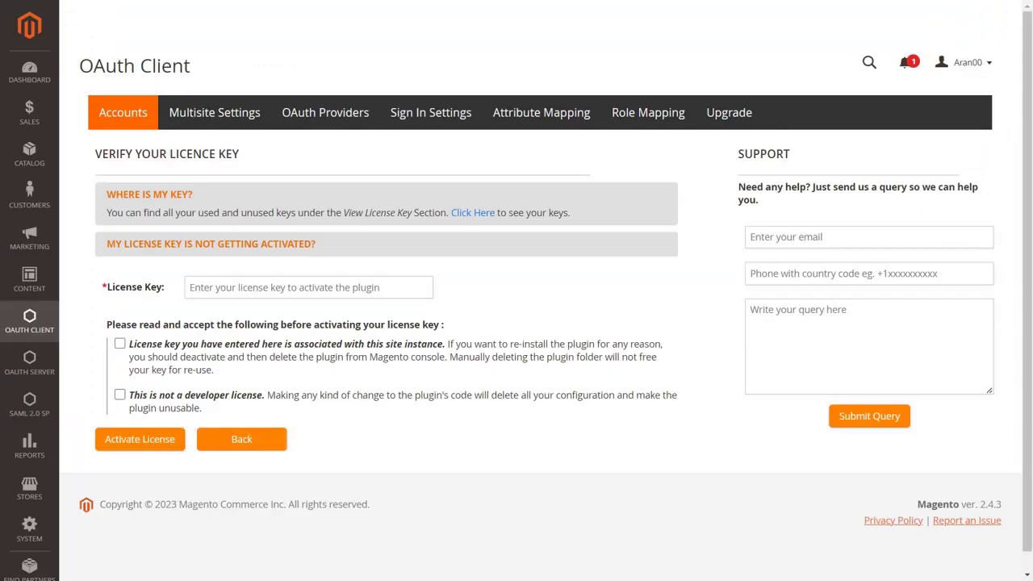
click(427, 288)
key(ctrl+v)
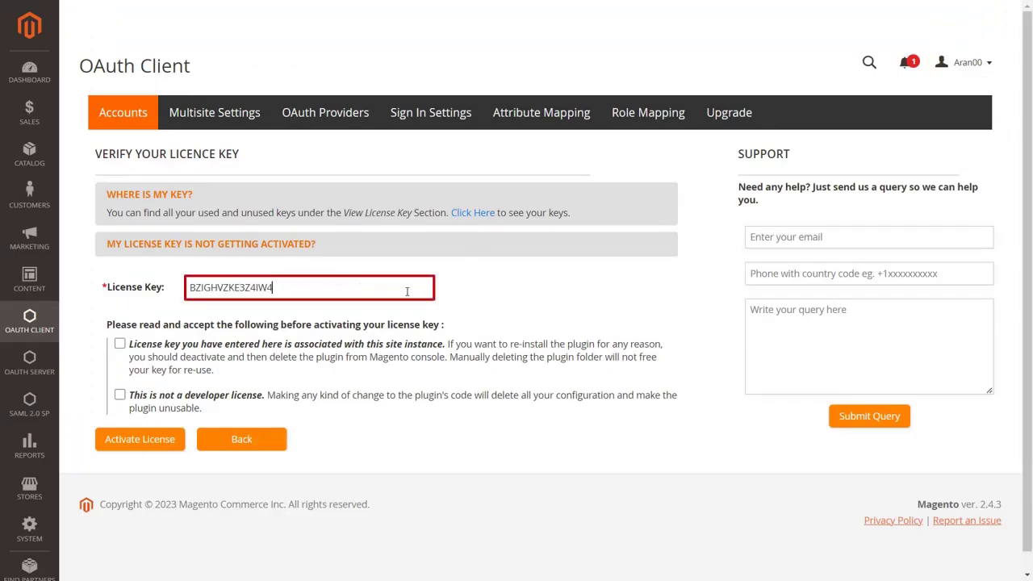
key(Return)
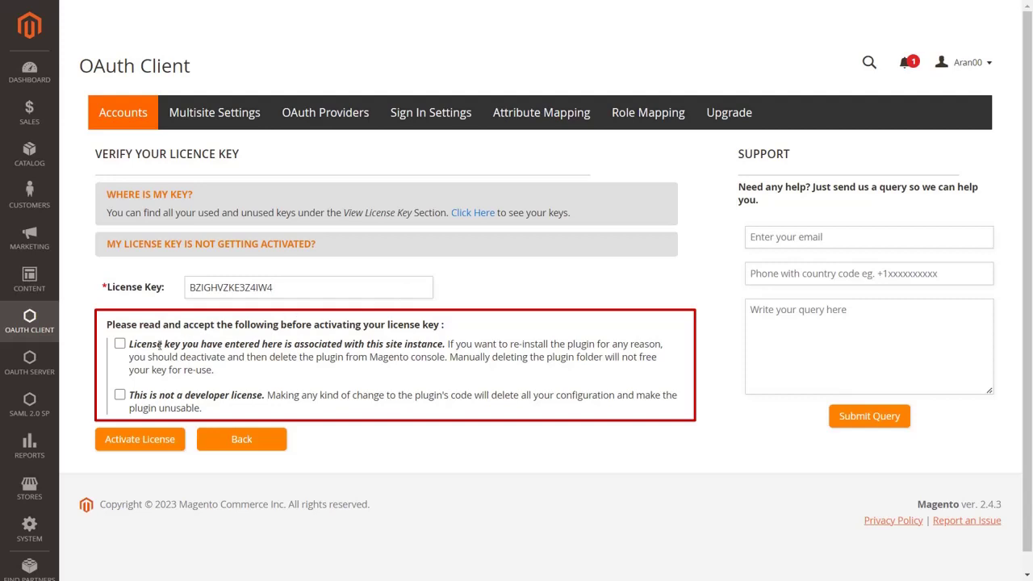
click(119, 344)
click(119, 394)
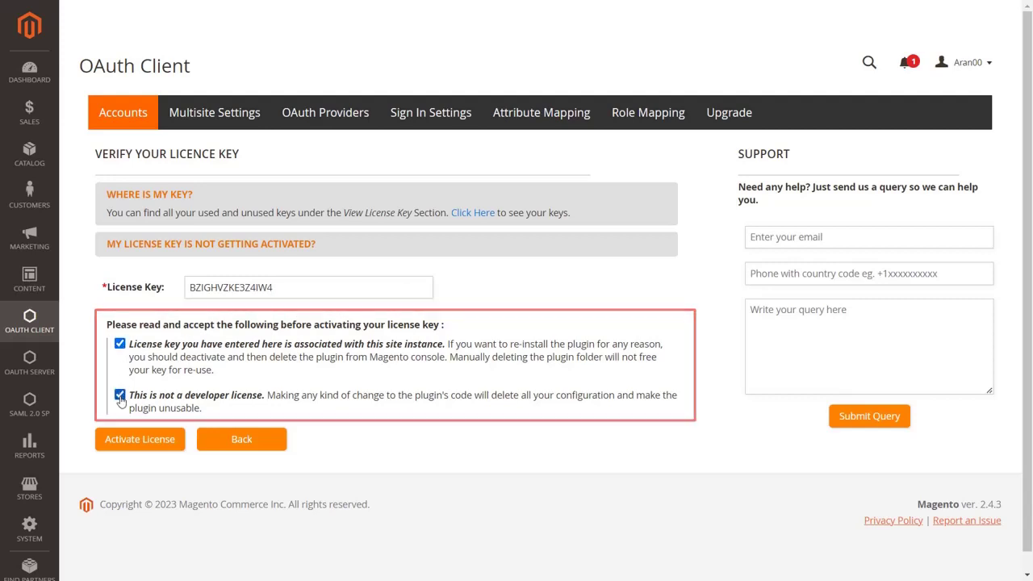
click(123, 441)
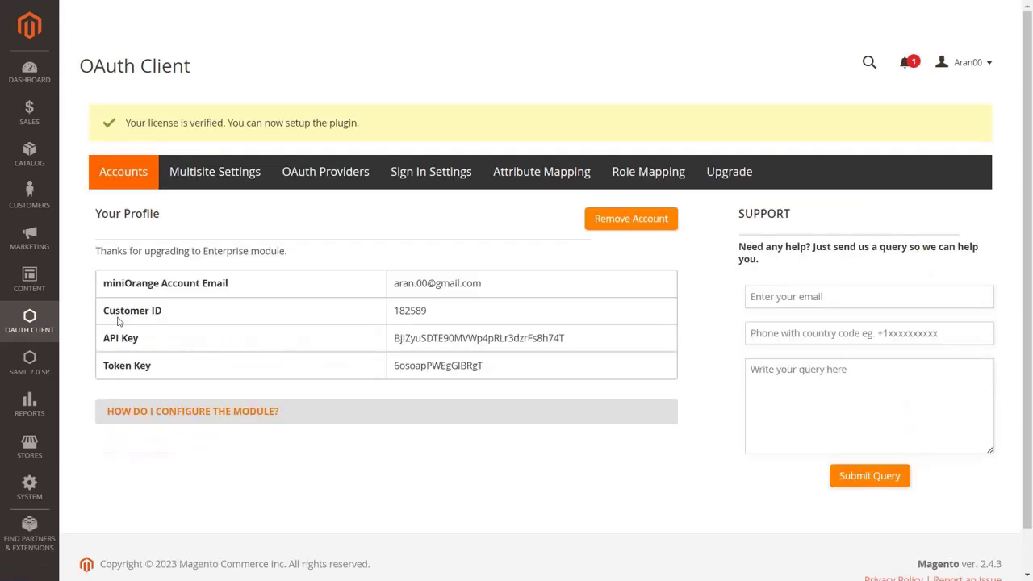
click(199, 187)
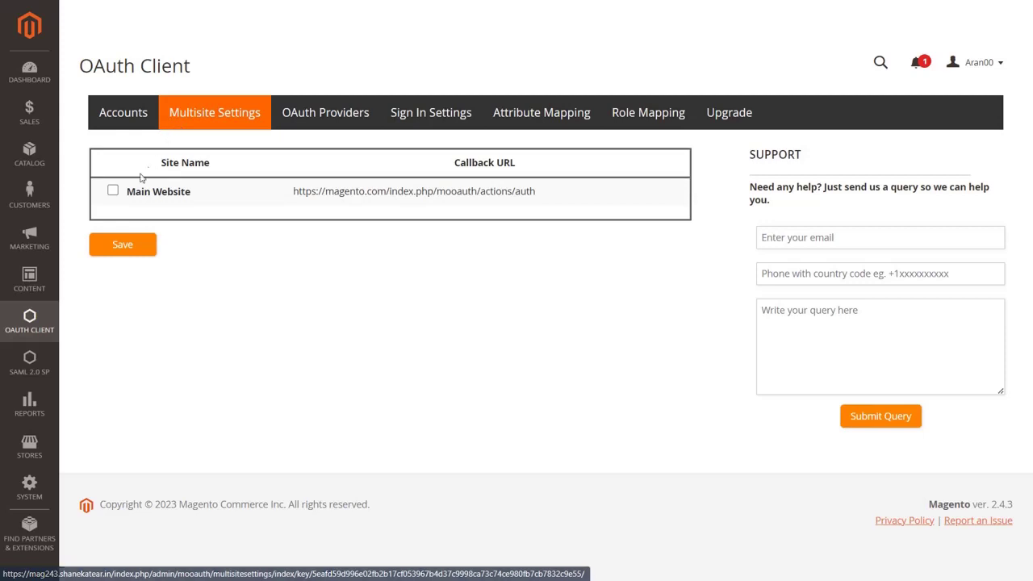
- Enable the OAuth client for Main Website and save the multisite settings
click(114, 191)
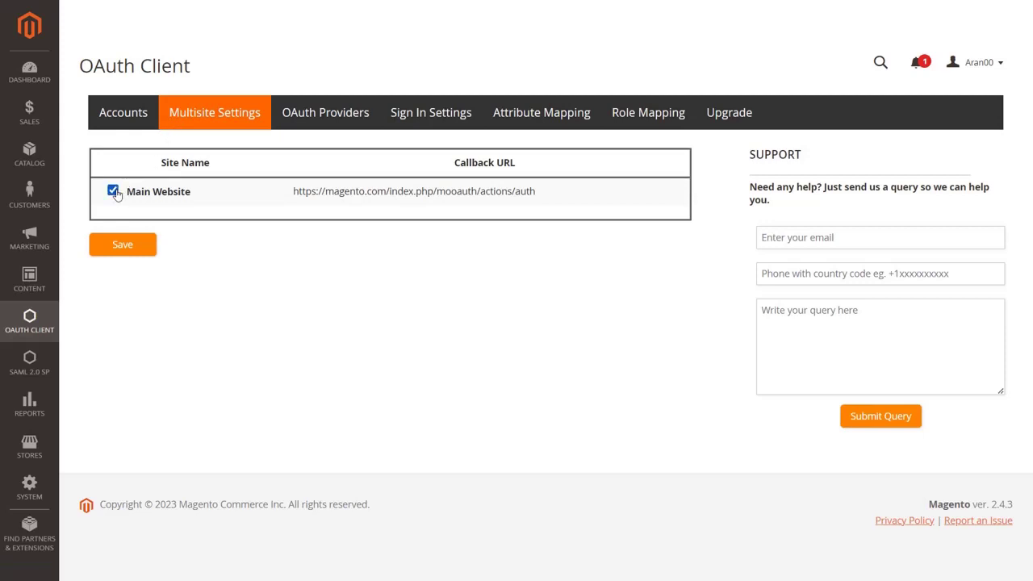
click(134, 250)
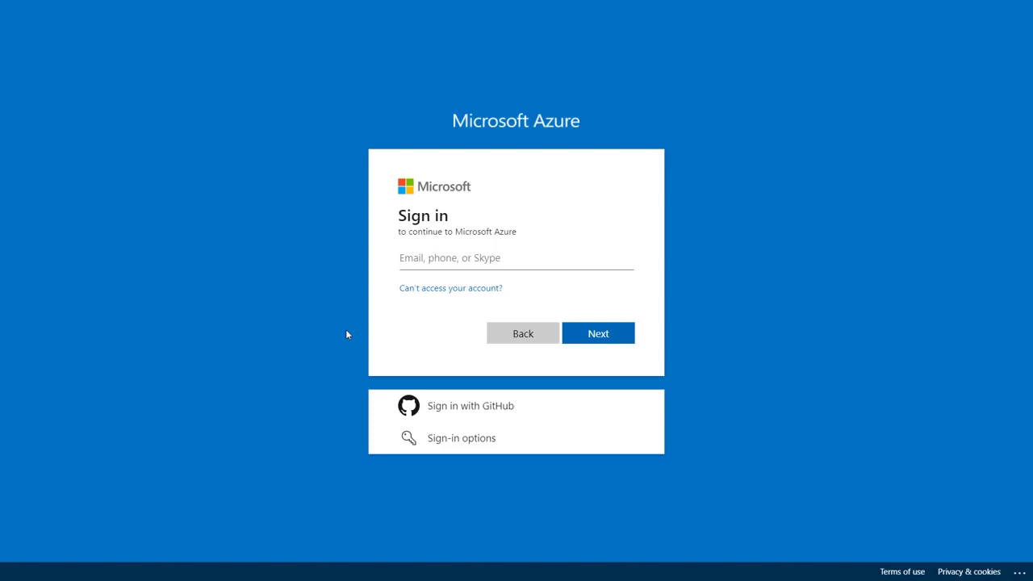
- Sign in to the Azure portal and open App registrations under Azure Active Directory
click(598, 333)
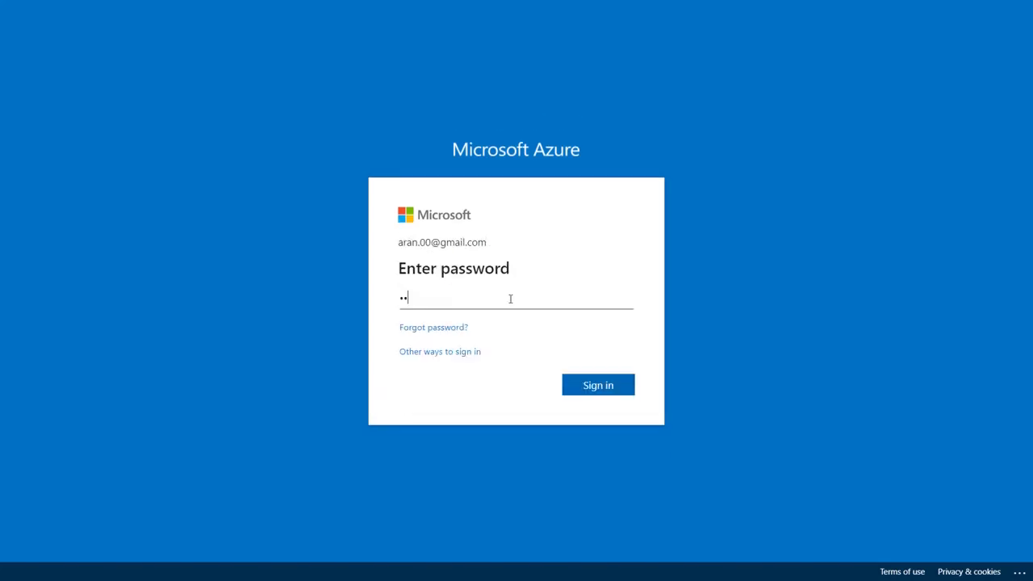
text(******)
click(598, 385)
click(597, 378)
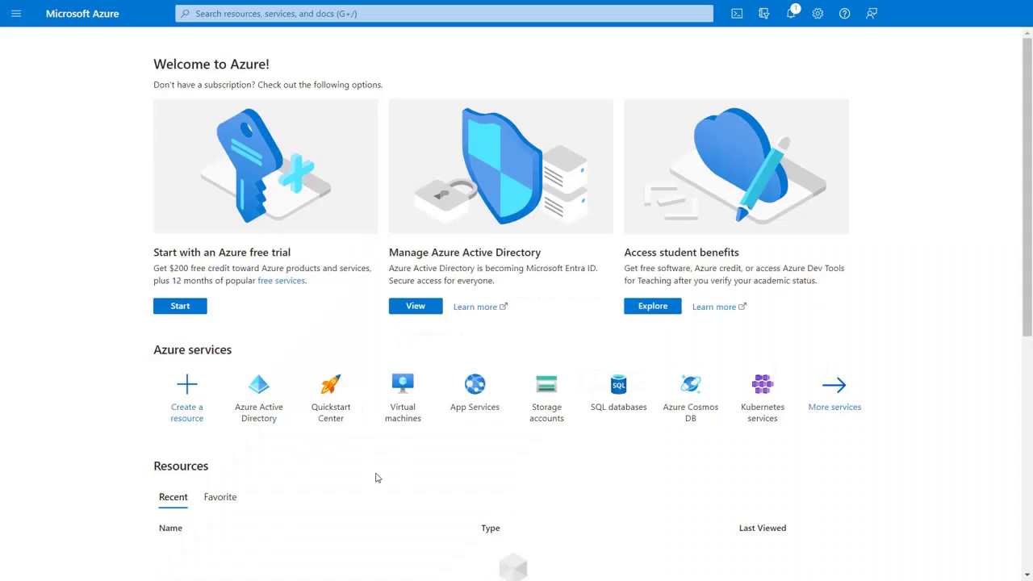
click(272, 415)
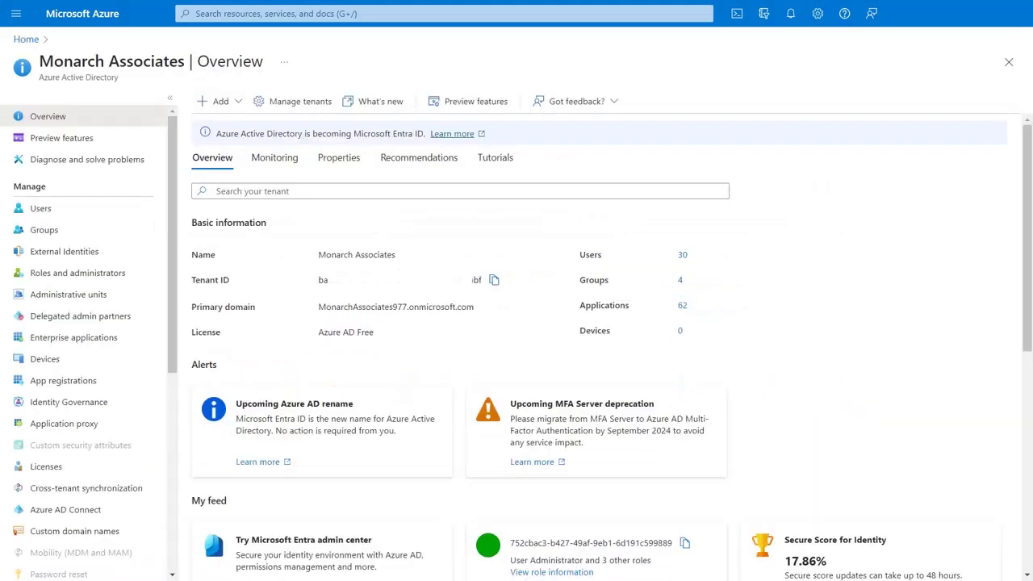
click(153, 387)
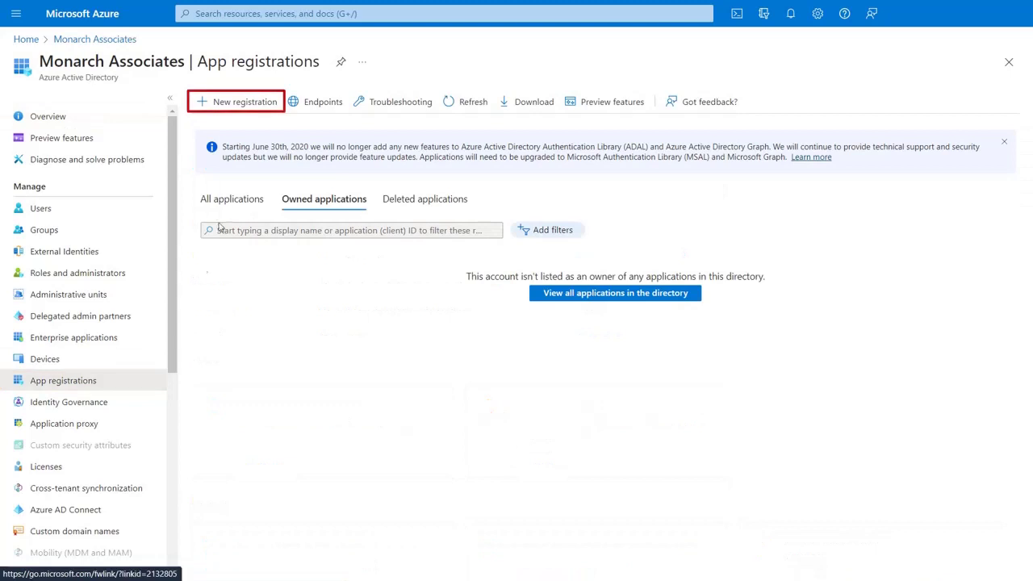
- Register a new app 'Magento OAuth Demo' with platform Web and the copied Magento callback URL as redirect URI
click(245, 103)
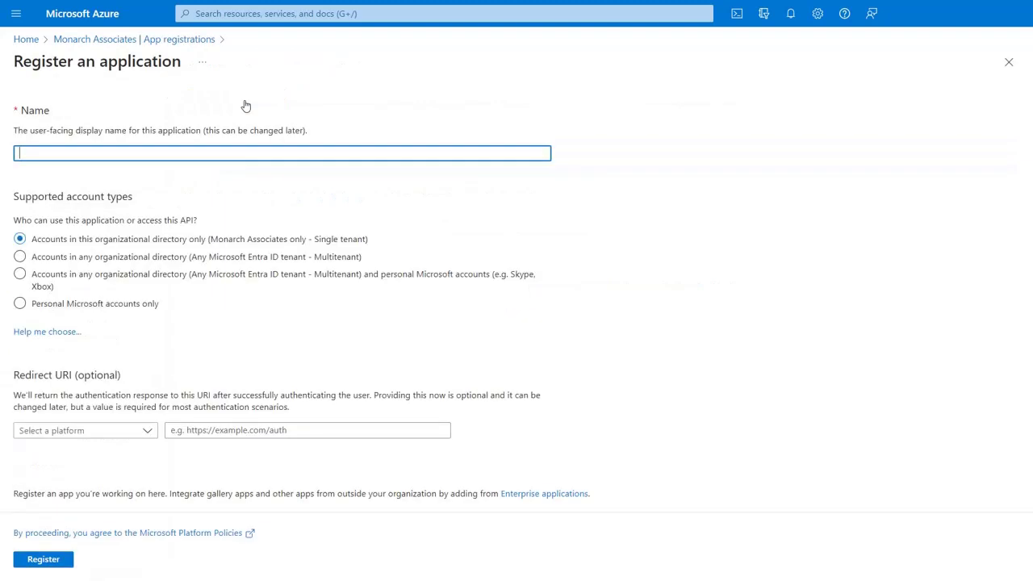
text(Magento OAuth Demo)
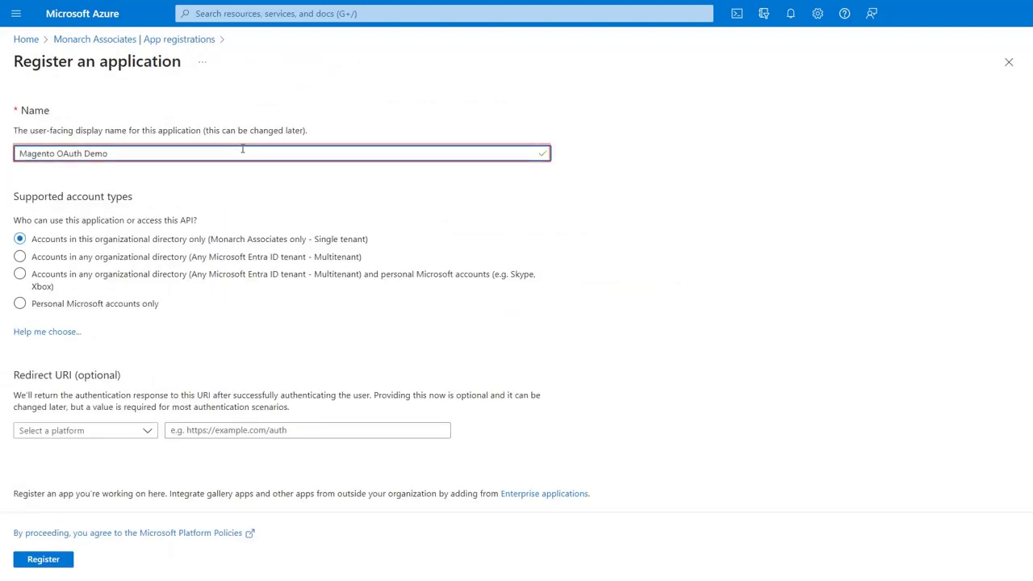
click(144, 430)
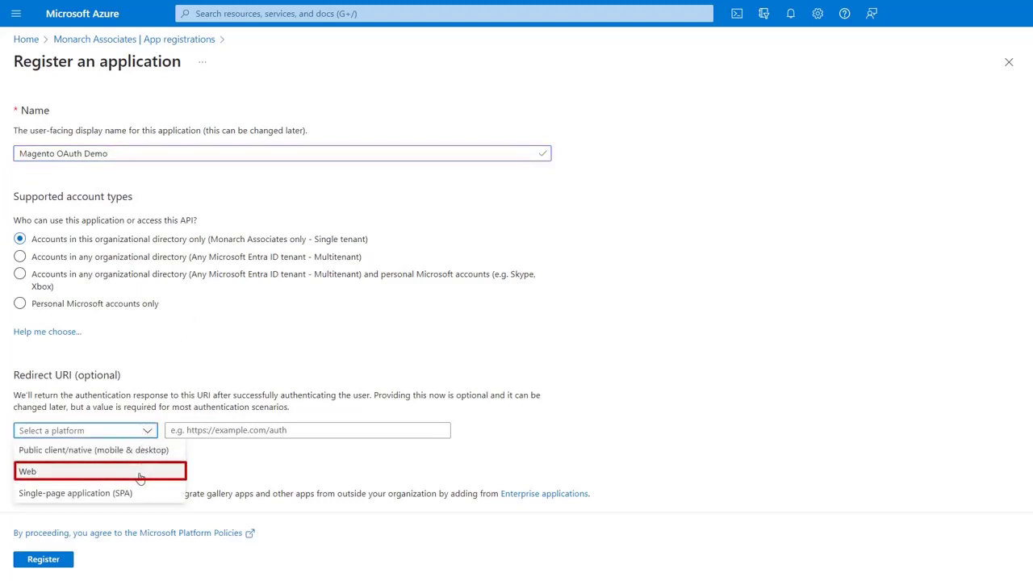
click(140, 472)
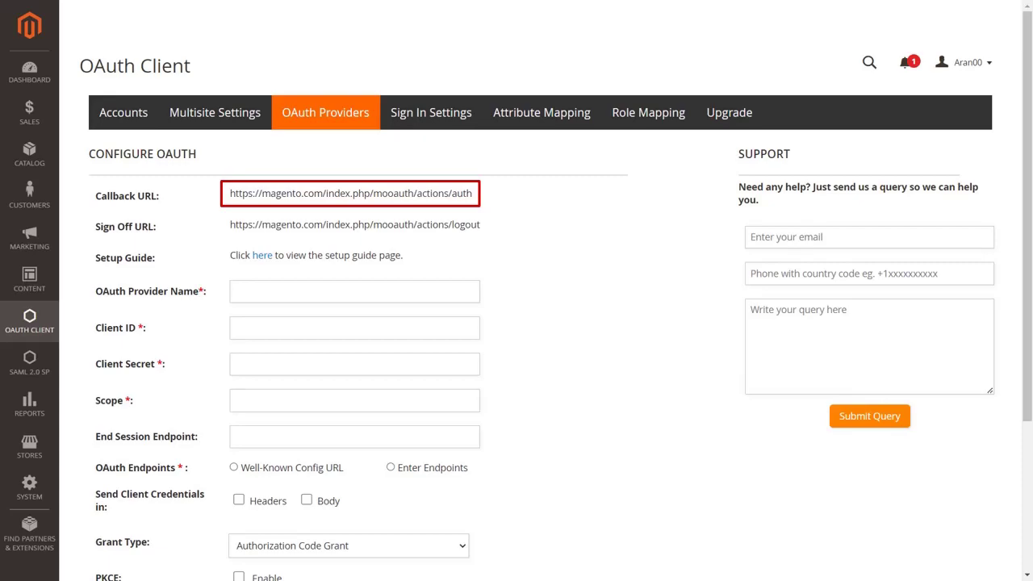
triple_click(451, 192)
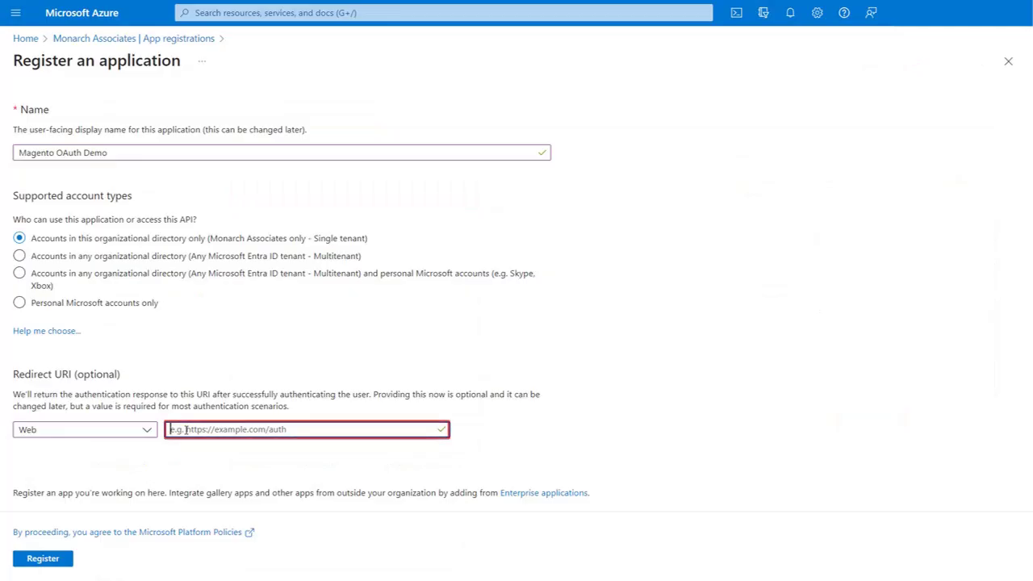
click(185, 430)
text(https://magento.com/index.php/mooauth/actions/auth)
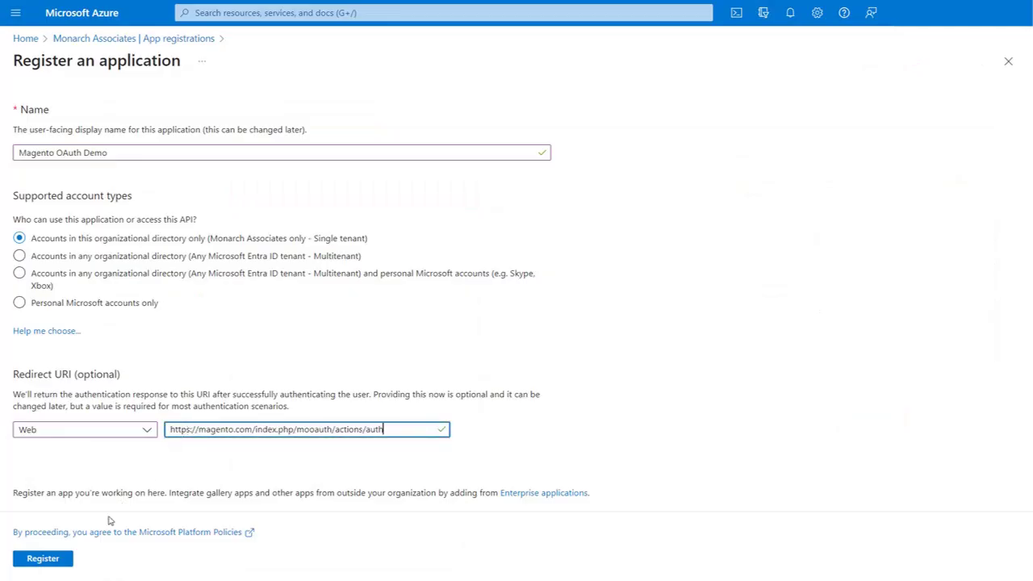
click(69, 565)
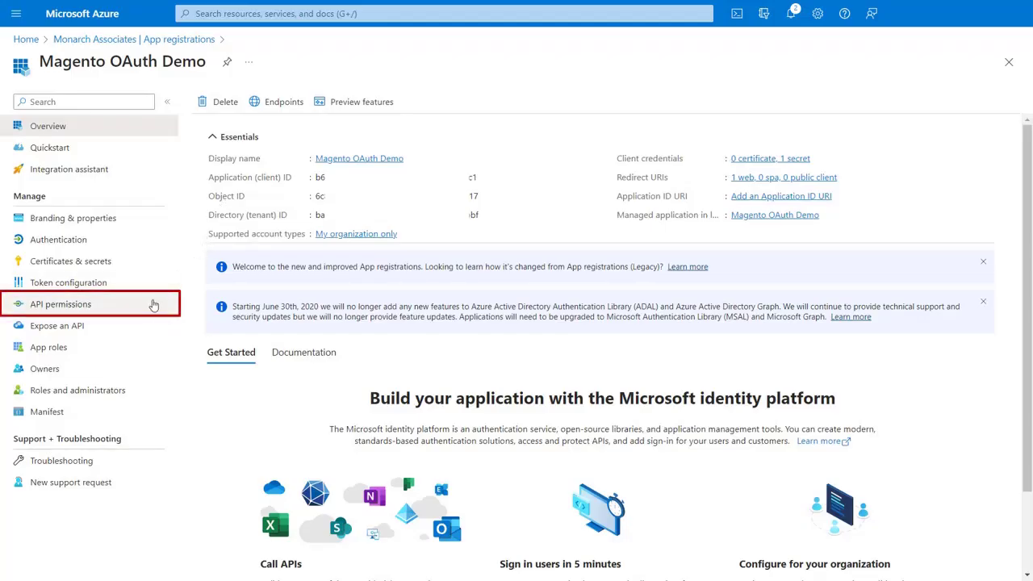
- Add delegated Microsoft Graph permissions email, offline_access, openid and profile to the app
click(153, 304)
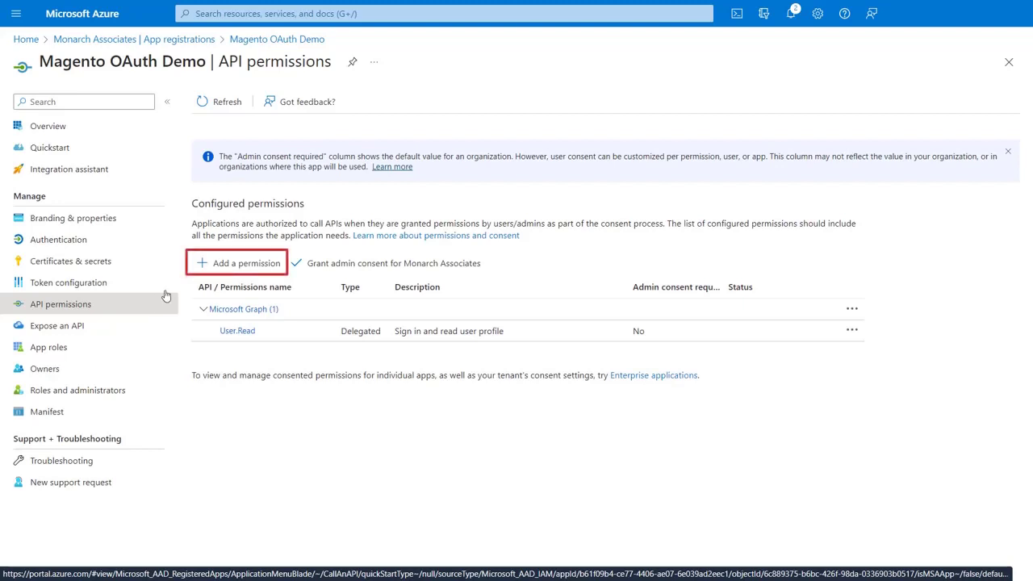
click(203, 273)
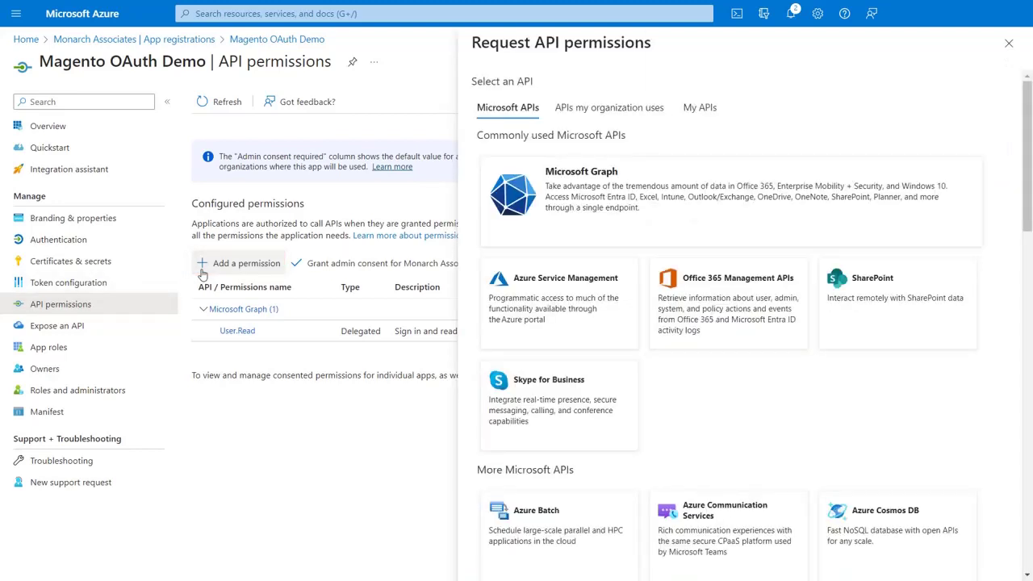
click(526, 232)
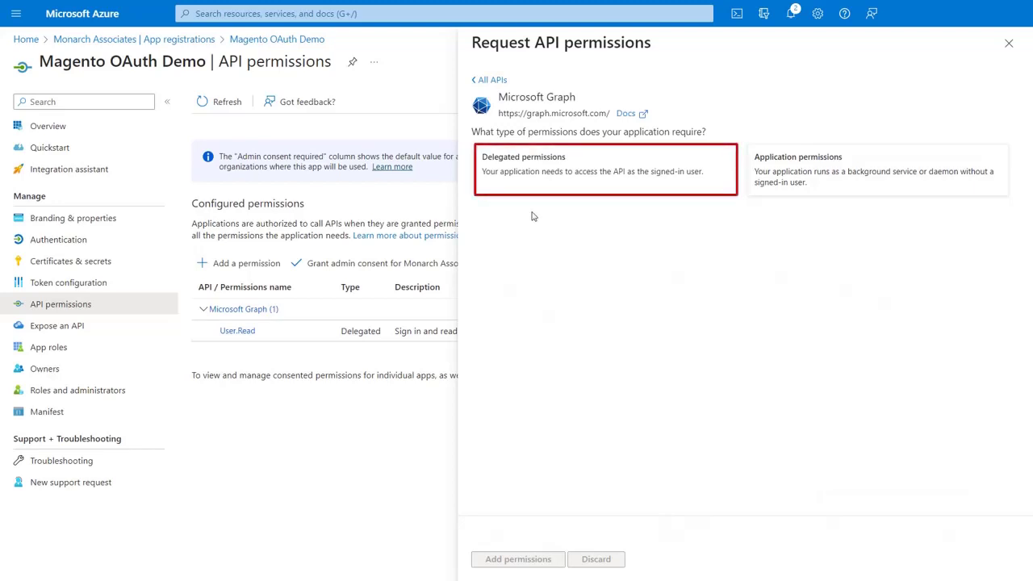
click(549, 182)
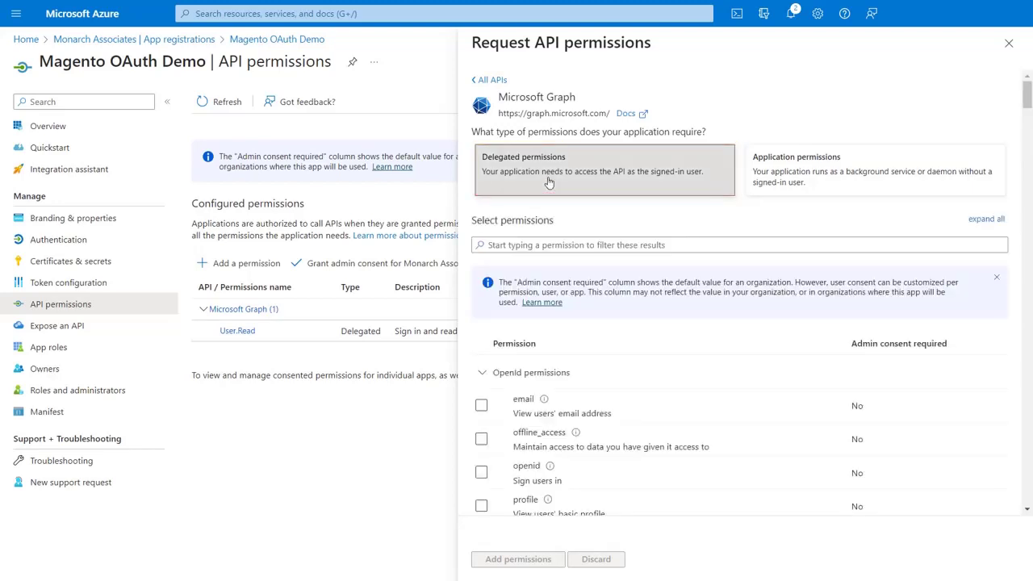
click(481, 405)
scroll(481, 405, down, 1)
click(482, 418)
click(482, 452)
click(481, 485)
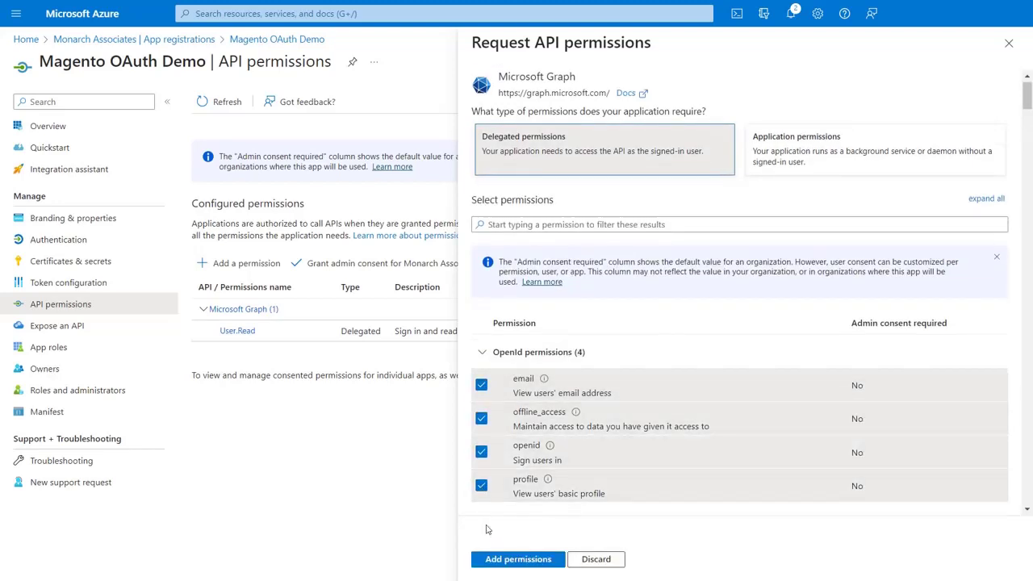
click(493, 561)
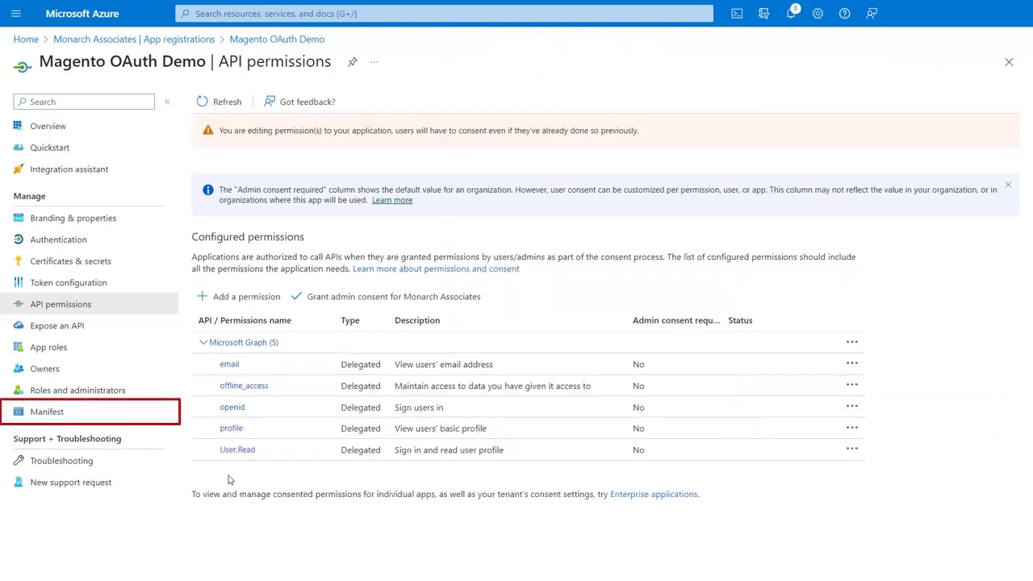
- Change groupMembershipClaims from null to "All" in the app manifest and save it
click(160, 419)
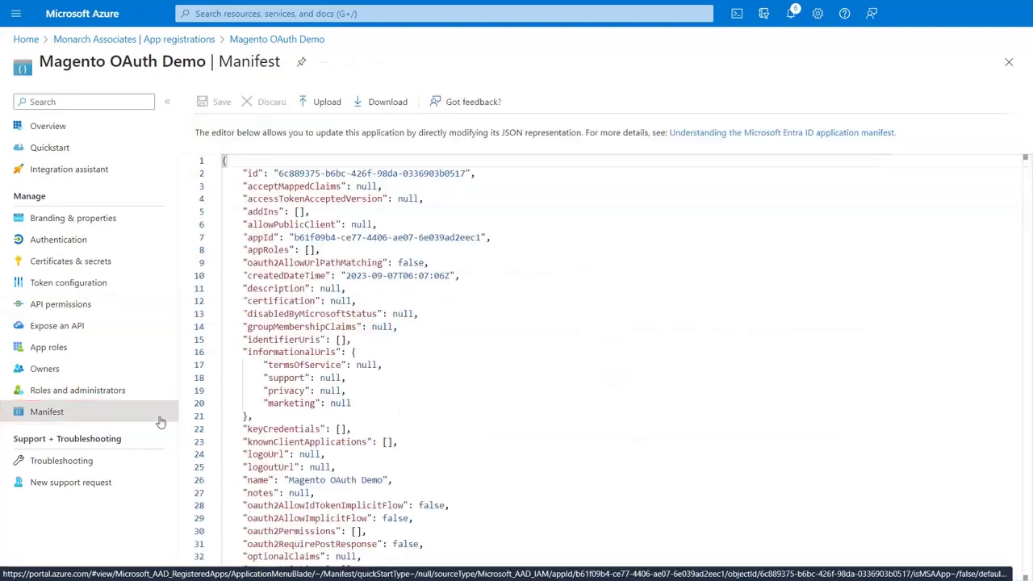
double_click(383, 326)
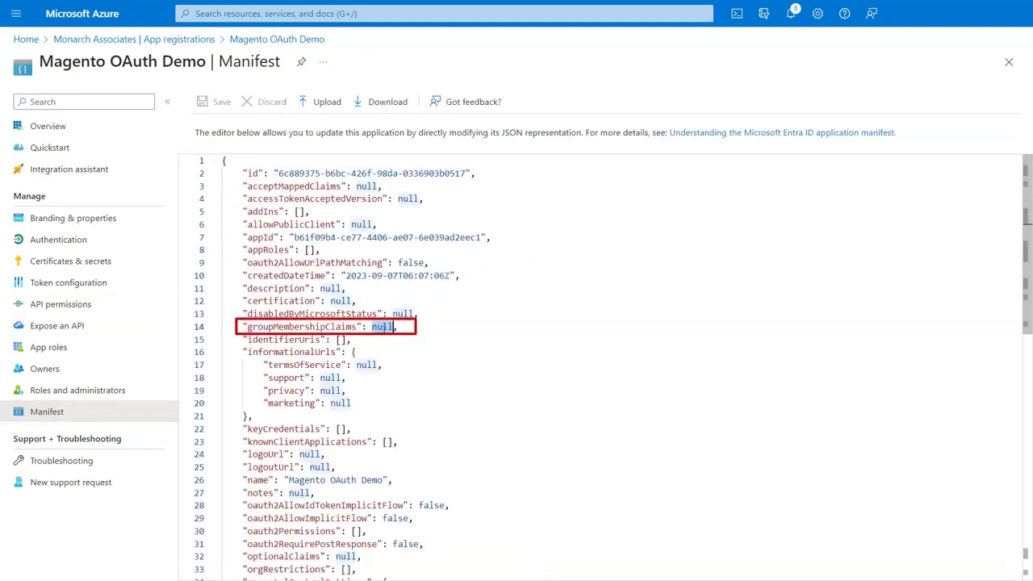
text("All)
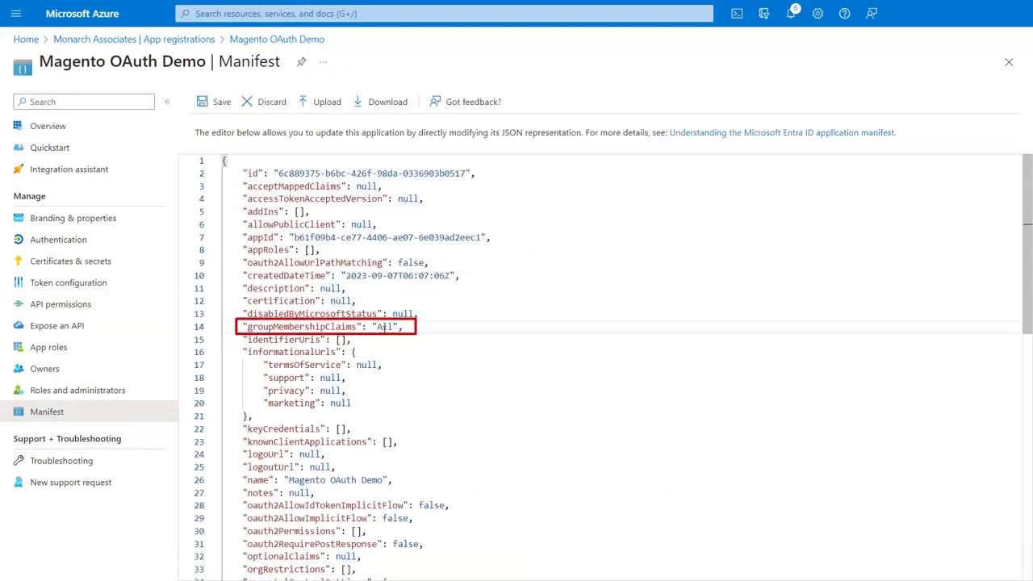
click(221, 103)
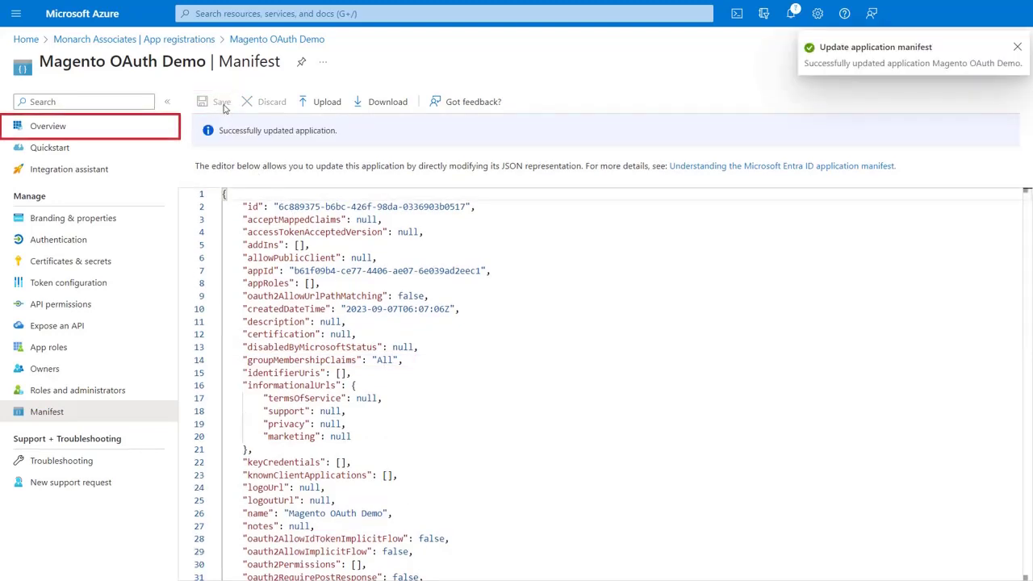
click(148, 133)
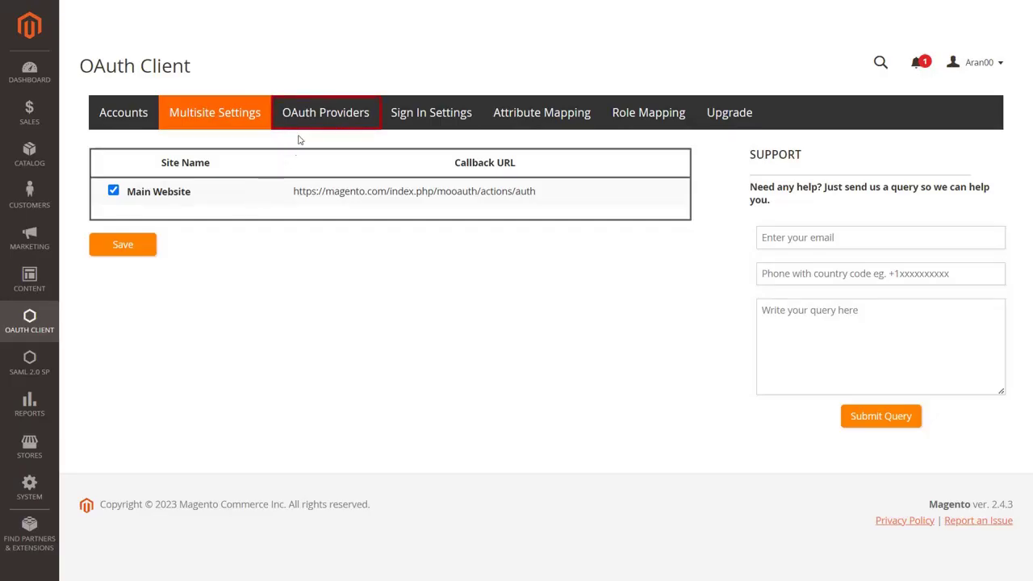
click(304, 129)
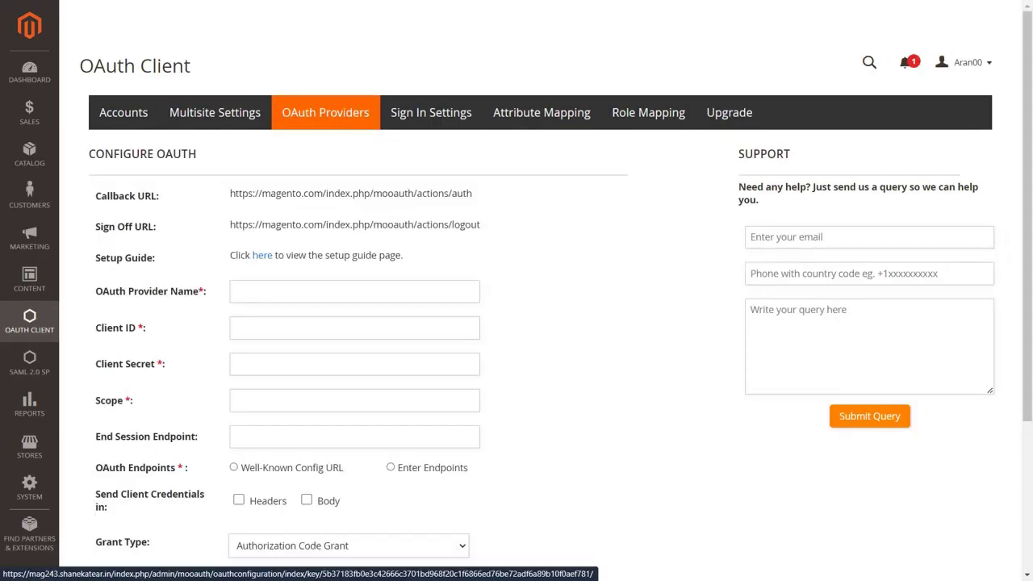
- Enter Azure as OAuth Provider Name and paste the Azure Application (client) ID into Client ID
click(322, 291)
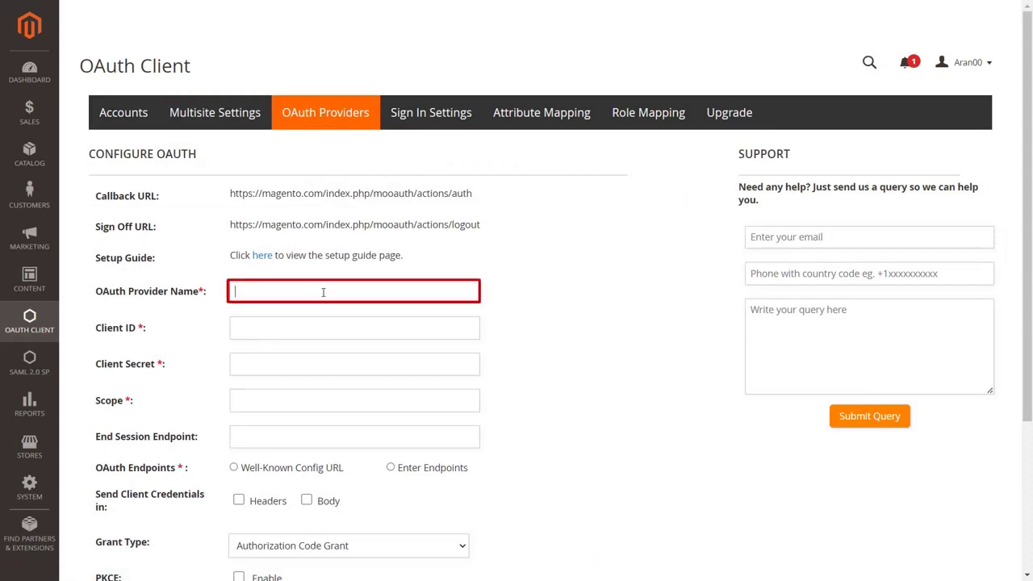
click(335, 332)
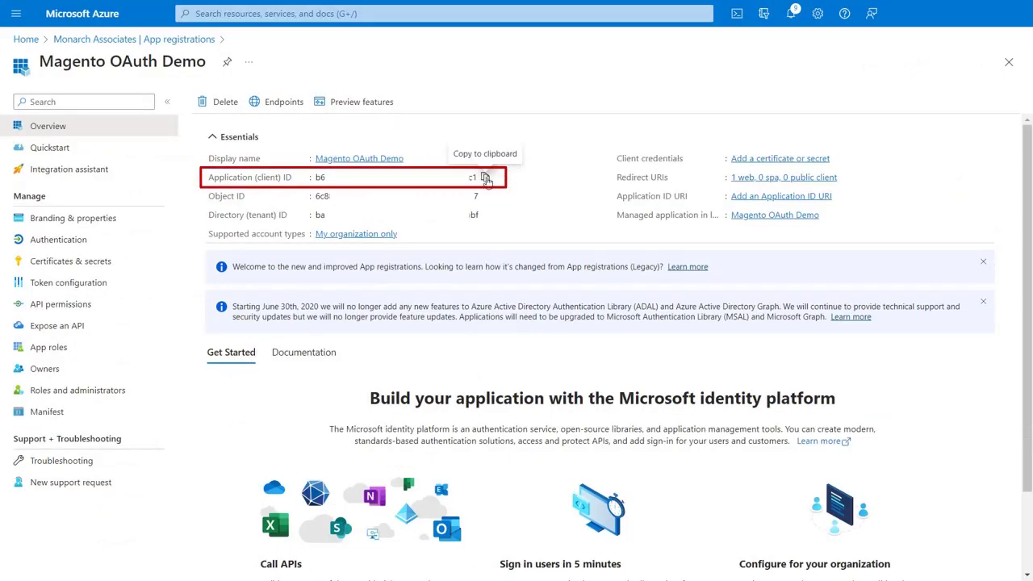
click(487, 180)
key(ctrl+v)
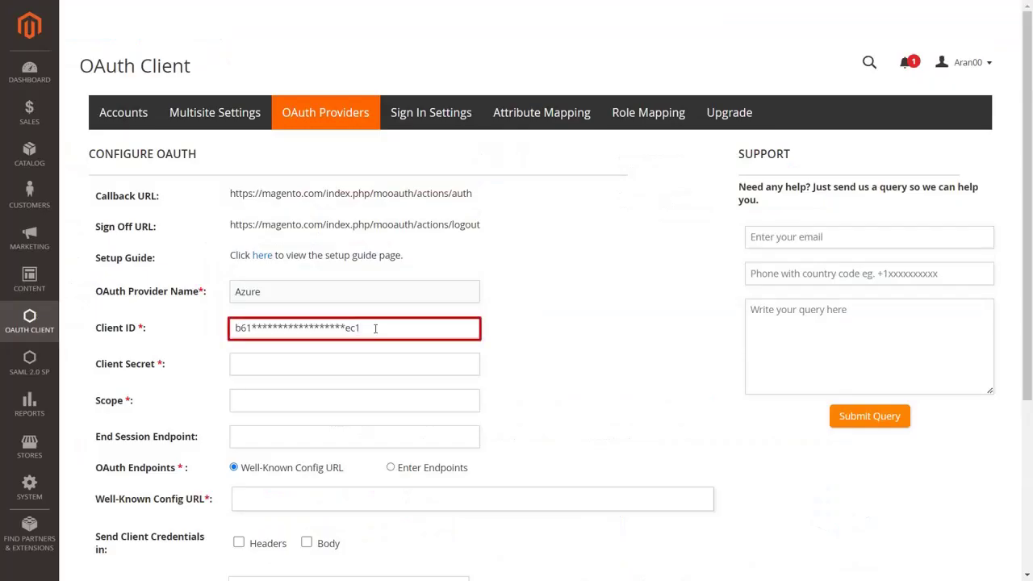
click(376, 366)
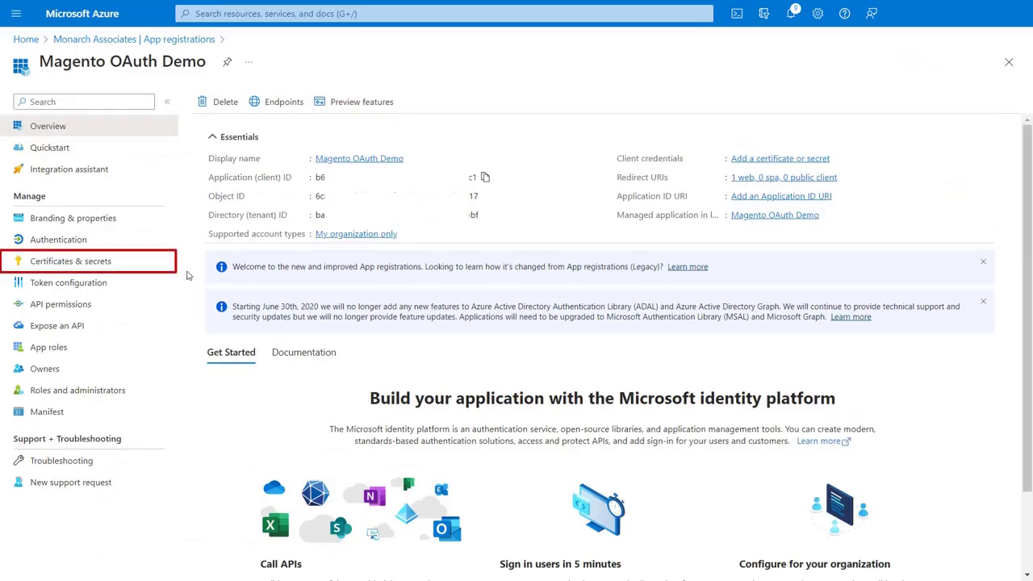
- Create a client secret named 'secret key' with 180-day expiry and paste its value into Magento's Client Secret
click(156, 267)
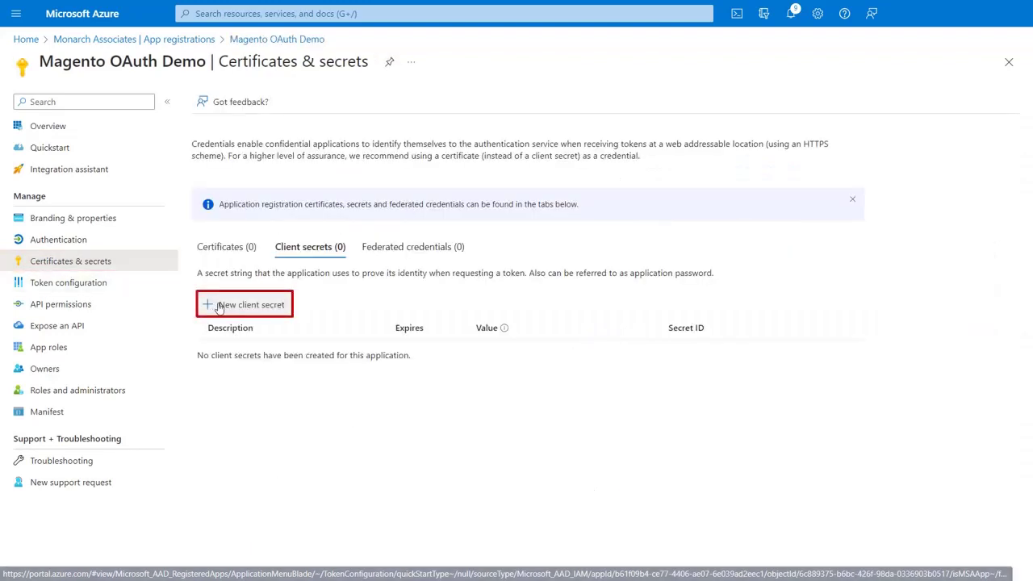
click(219, 307)
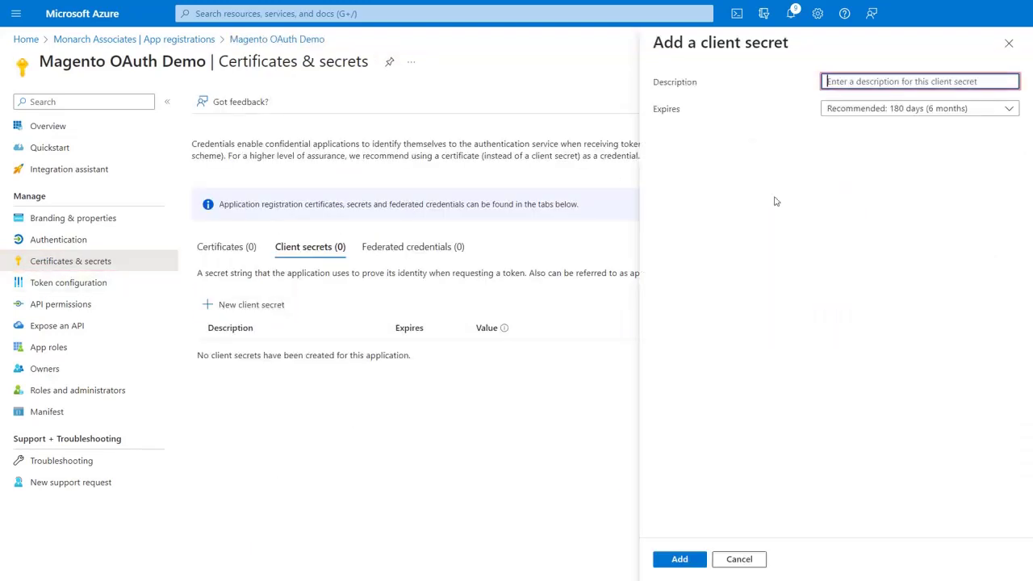
text(secret key)
key(Tab)
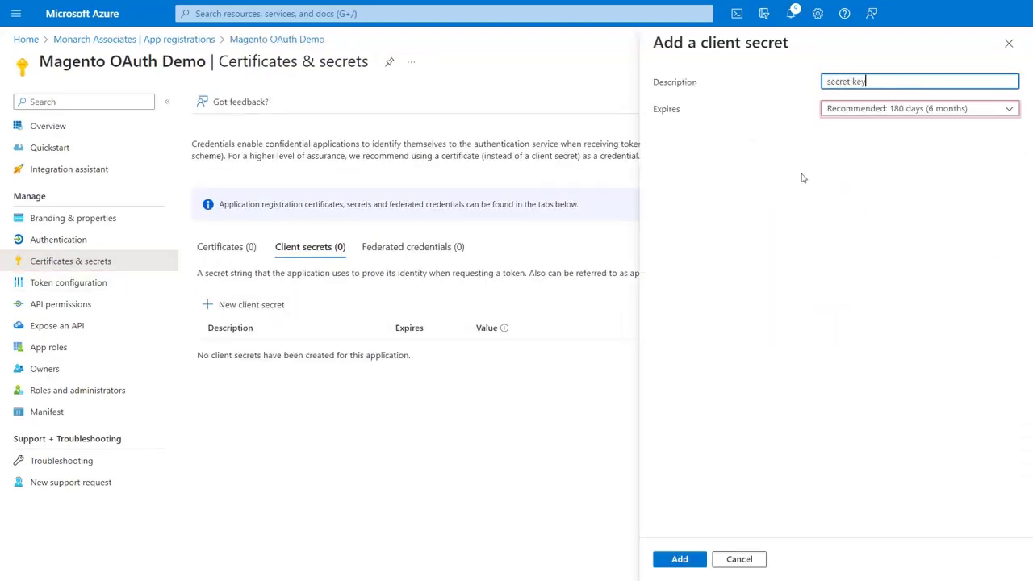
click(844, 117)
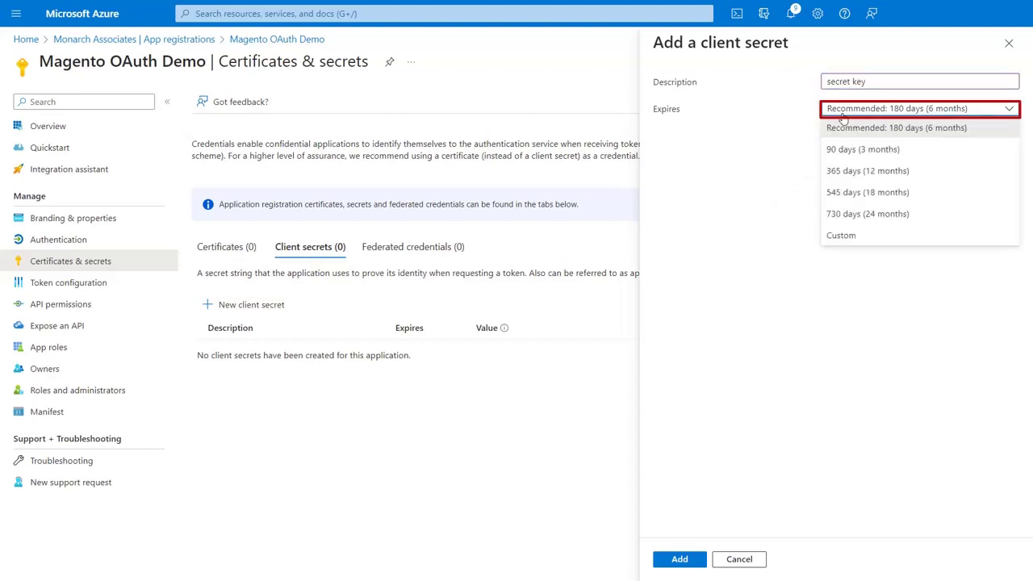
click(843, 123)
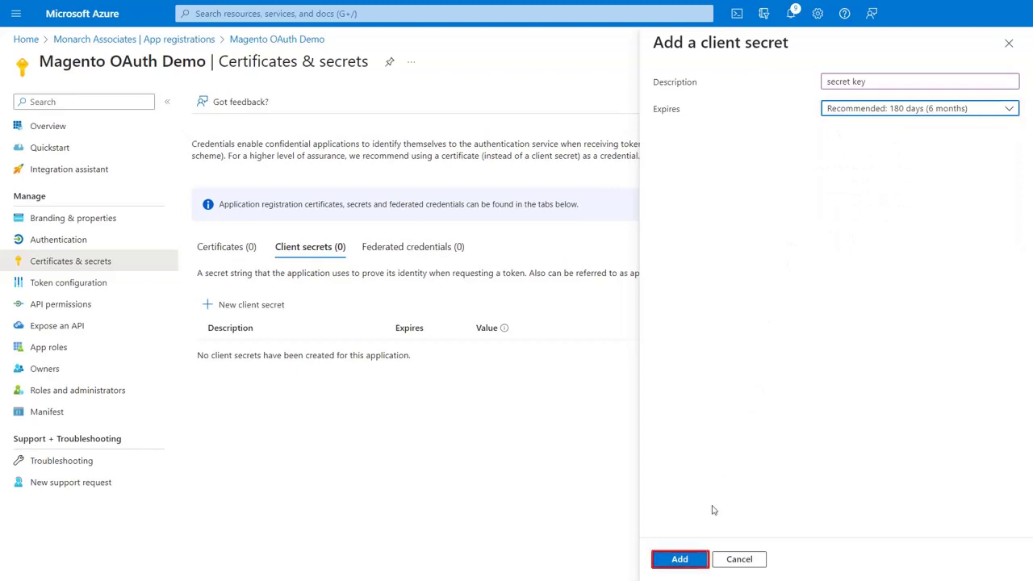
click(691, 562)
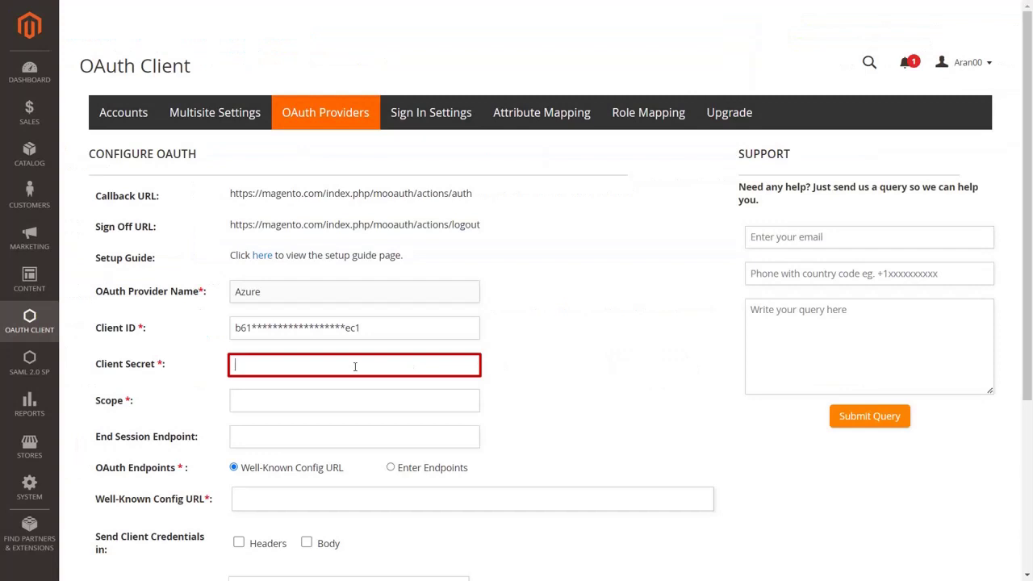
key(ctrl+v)
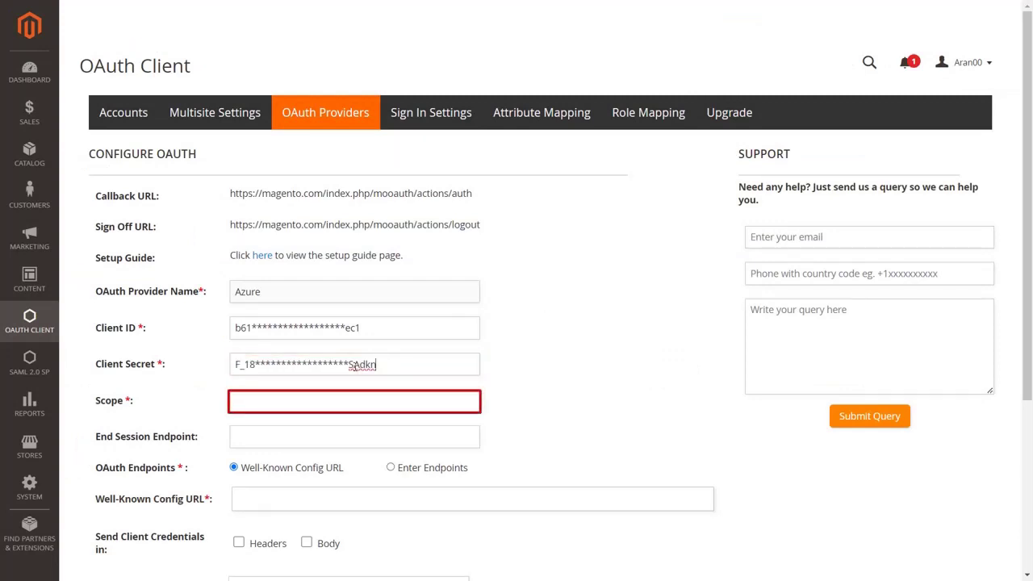
- Enter scope 'openid email profile' and paste the Microsoft logout URL into End Session Endpoint
click(361, 405)
text(openid email profile)
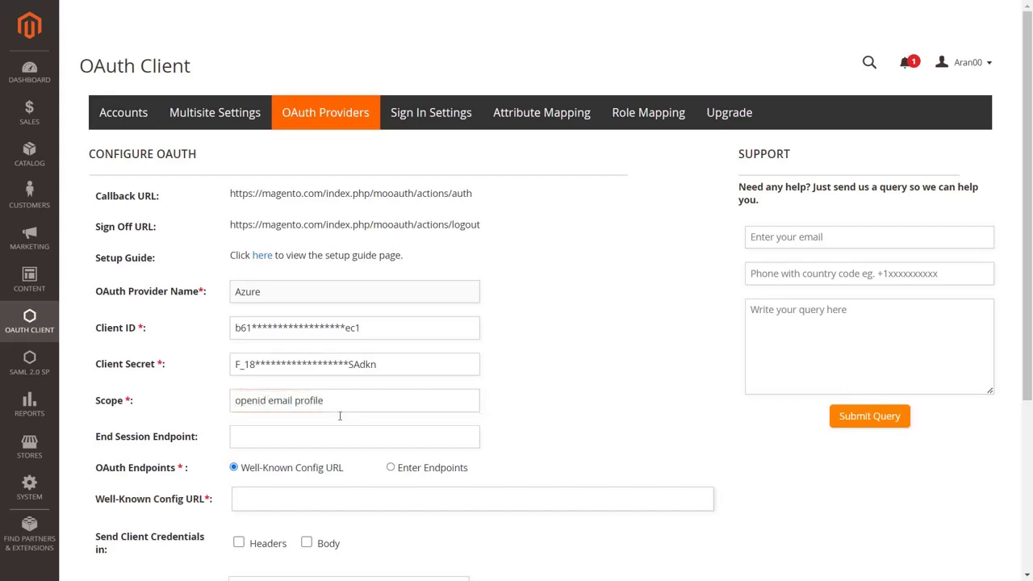
click(339, 436)
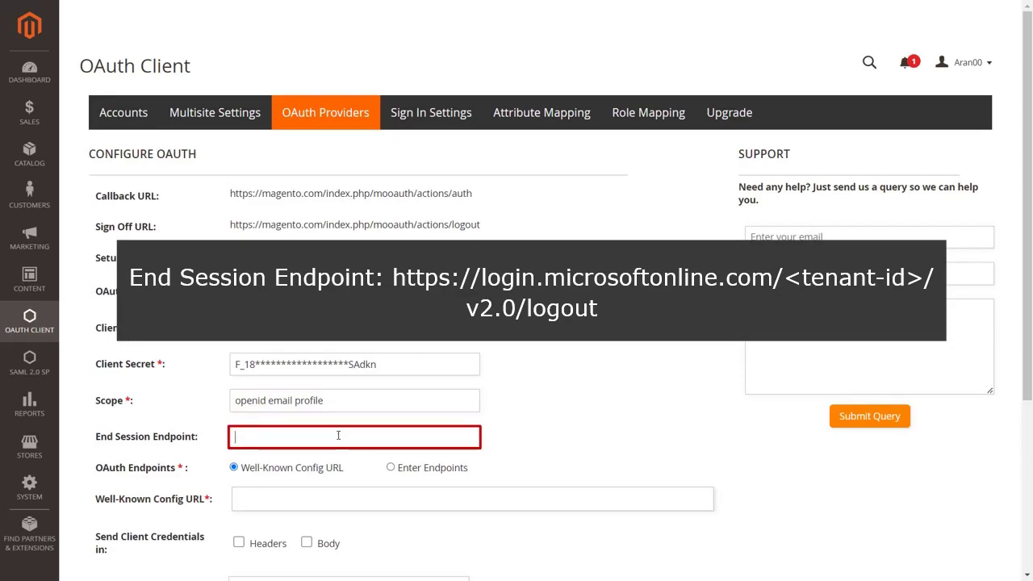
key(ctrl+v)
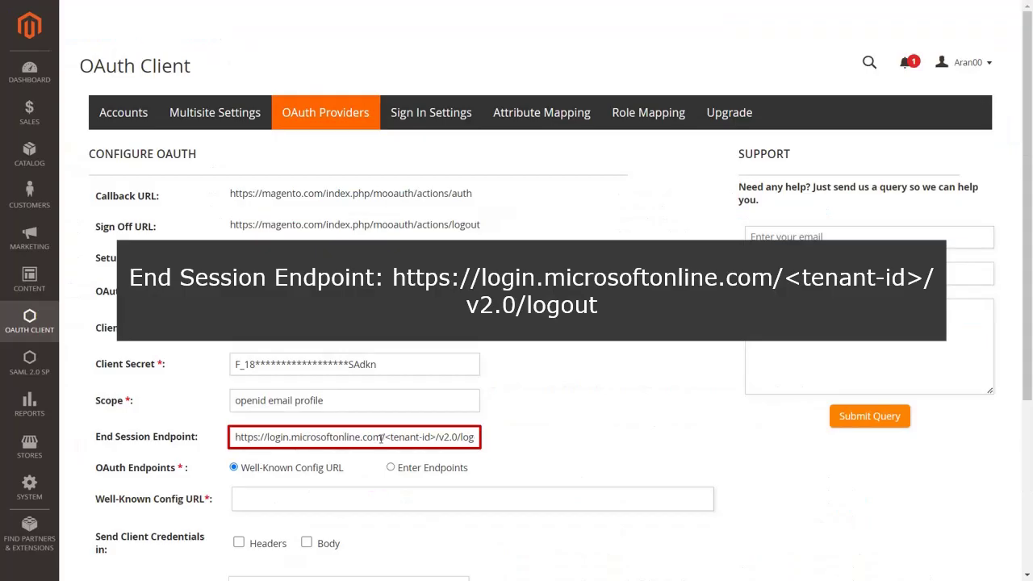
- Replace the logout URL's tenant-id placeholder with the real tenant ID and choose the Well-Known Config URL option
drag(385, 436, 437, 437)
key(ctrl+v)
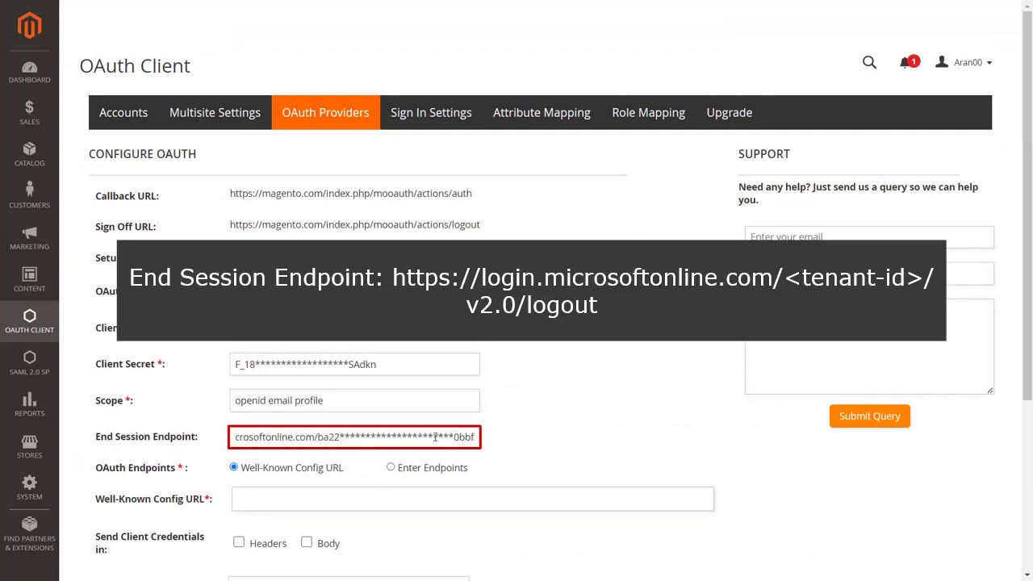
click(295, 470)
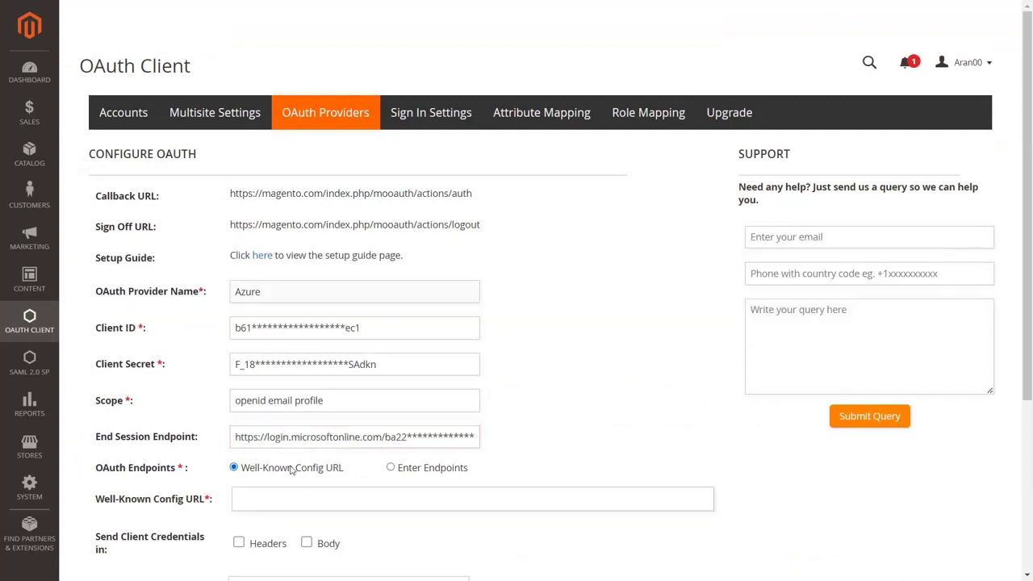
click(233, 468)
click(250, 498)
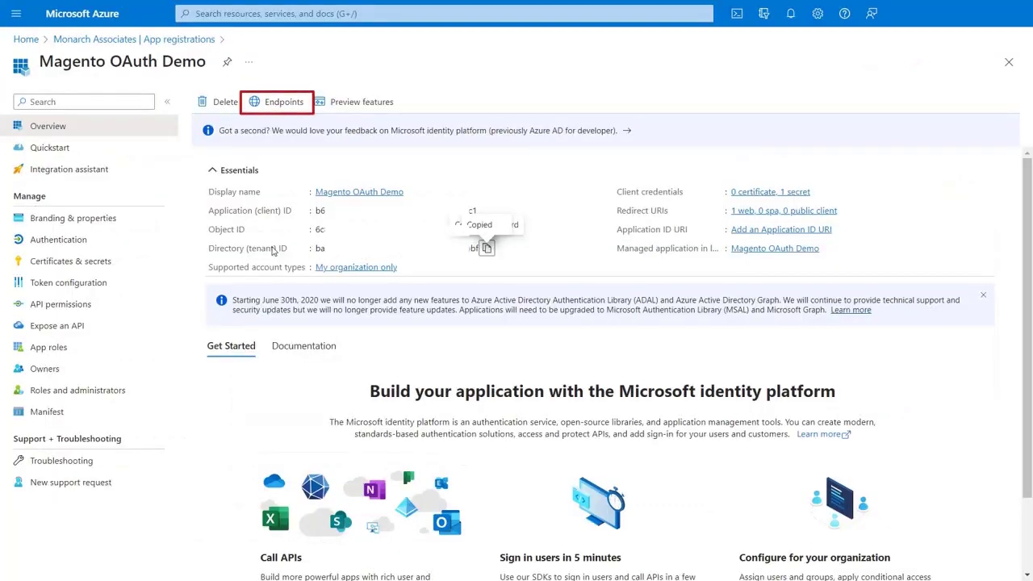
- Copy the OpenID Connect metadata document URL from Azure's Endpoints into Magento's Well-Known Config URL
click(276, 103)
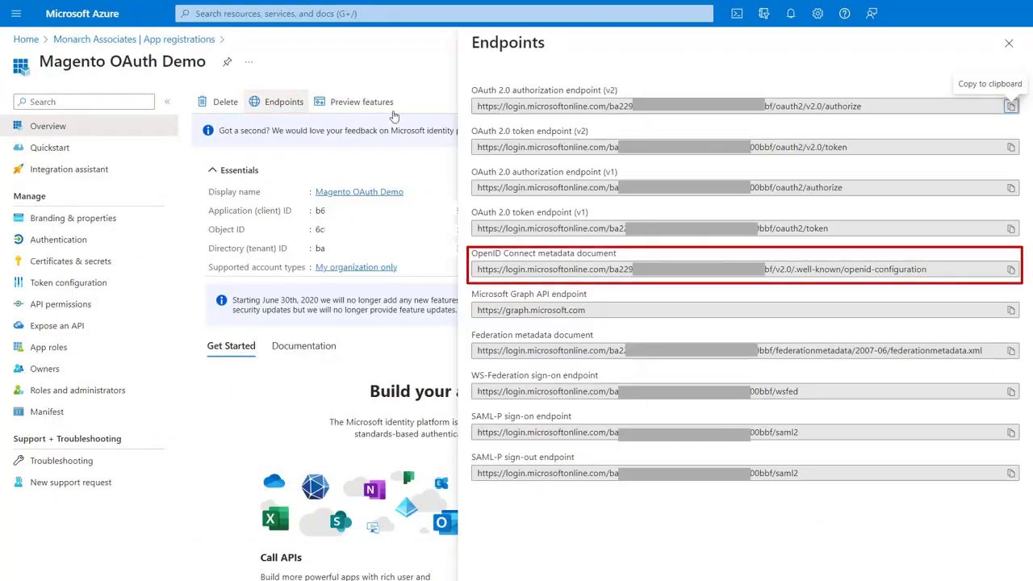
click(1011, 269)
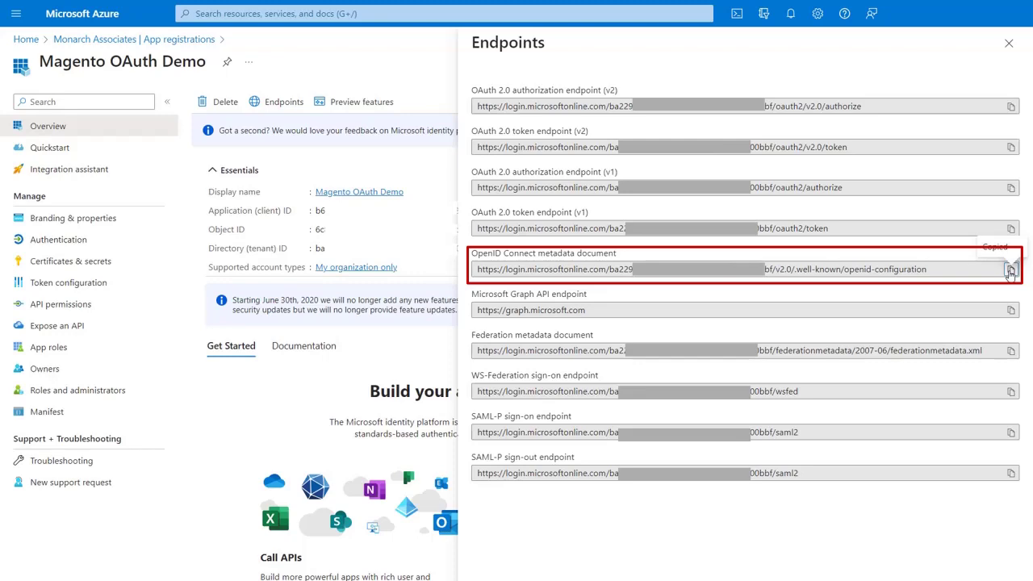
key(ctrl+v)
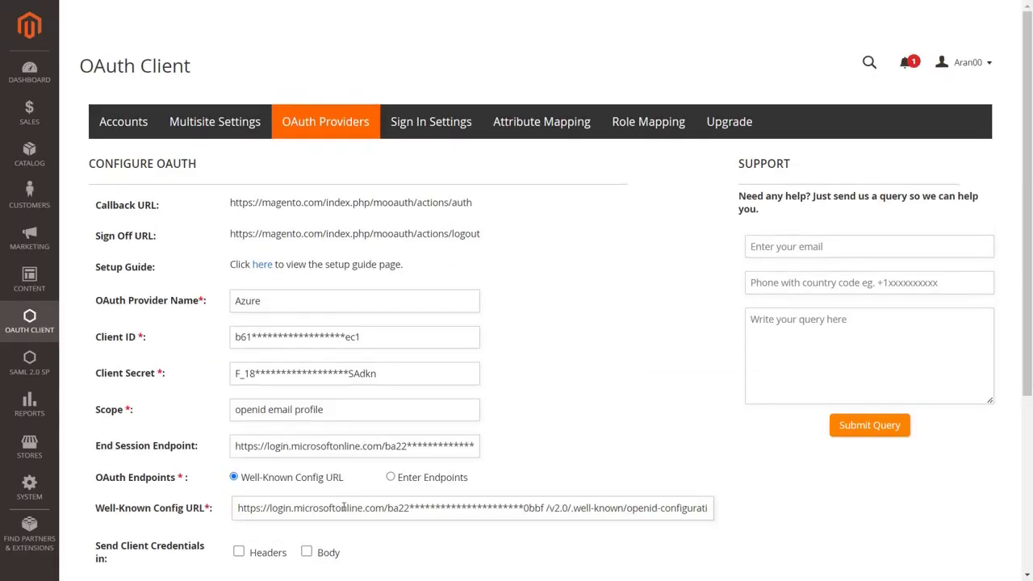
- Keep the well-known config URL, send client credentials in both headers and body, and keep Authorization Code Grant
click(391, 478)
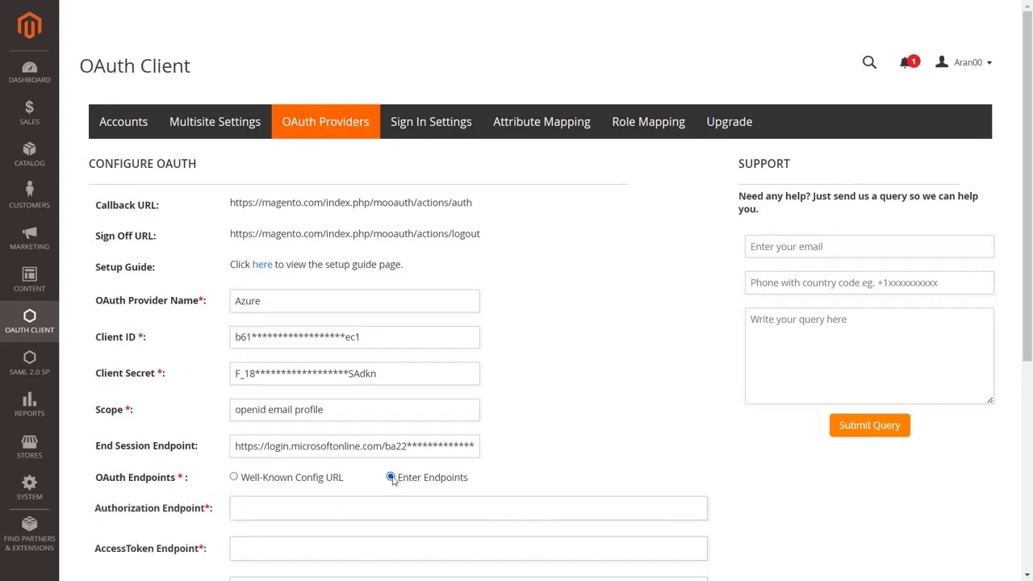
scroll(393, 481, down, 3)
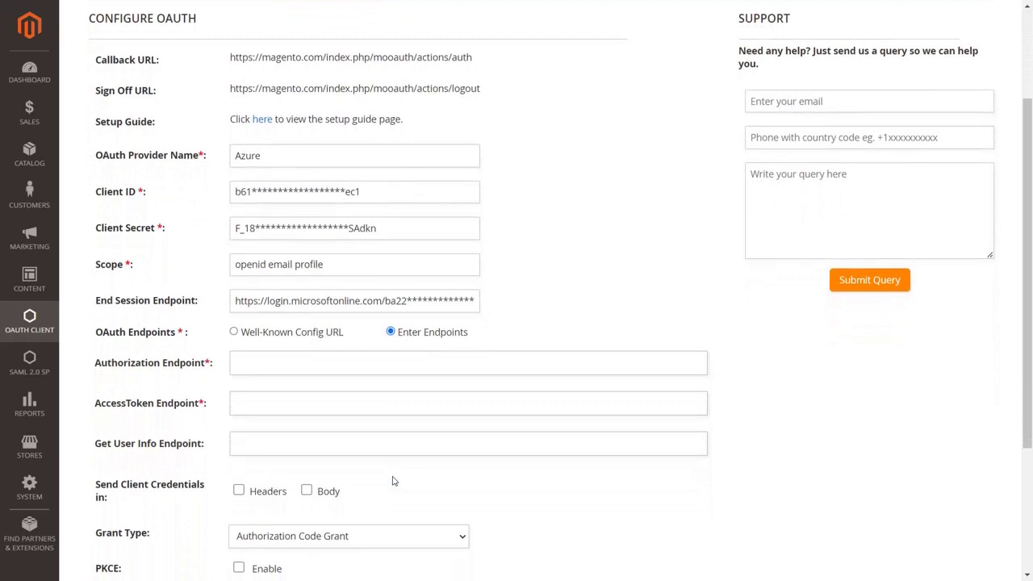
click(235, 332)
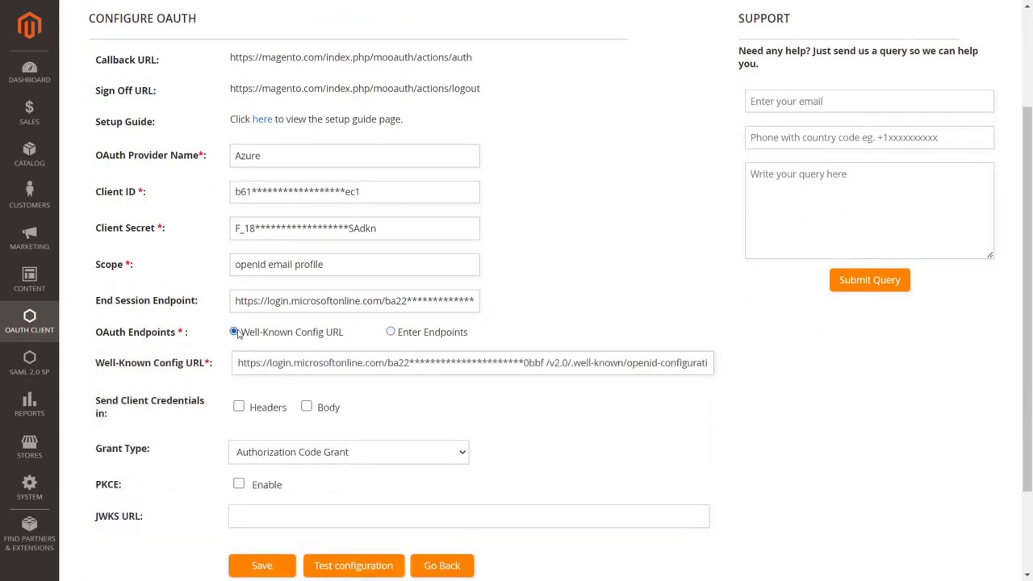
click(239, 406)
click(305, 409)
click(303, 453)
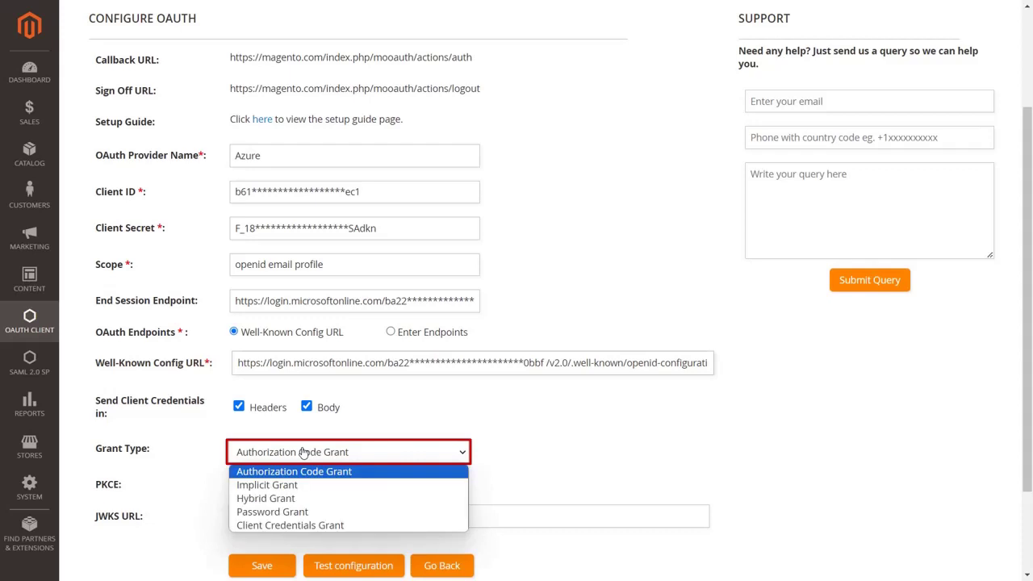
click(303, 453)
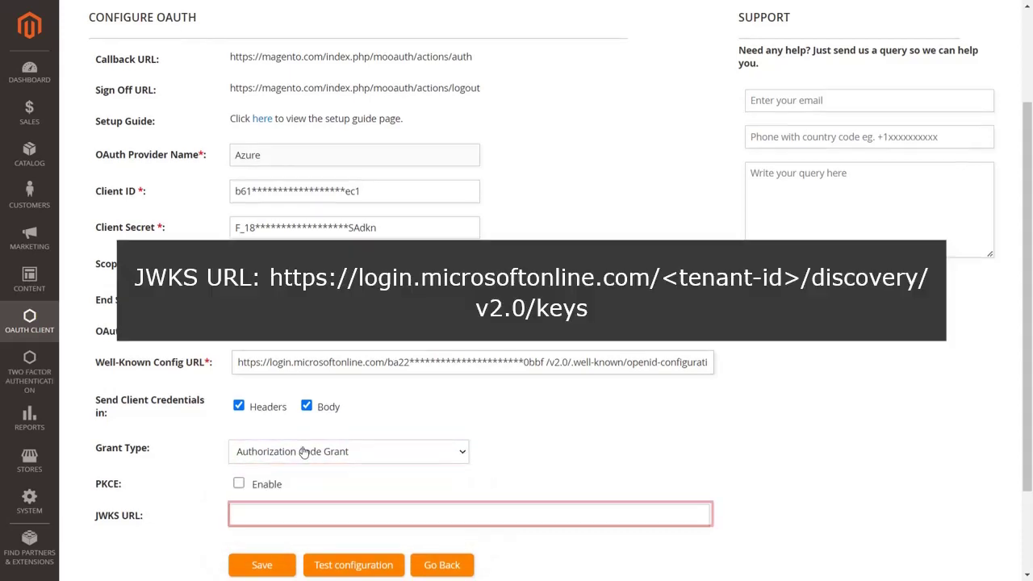
- Paste the JWKS URL with the Azure tenant ID replacing its placeholder, then save the provider
key(ctrl+v)
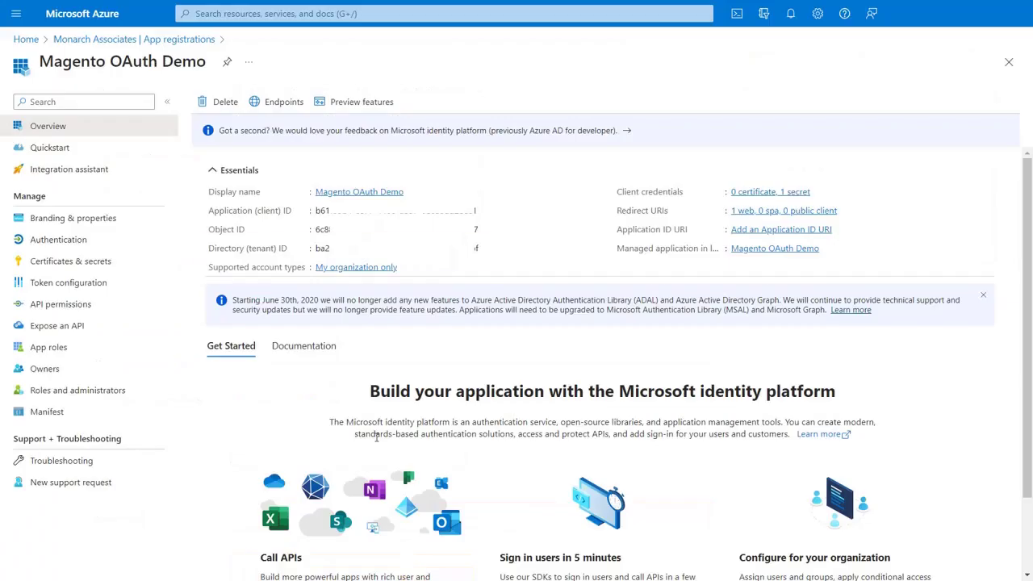
click(477, 248)
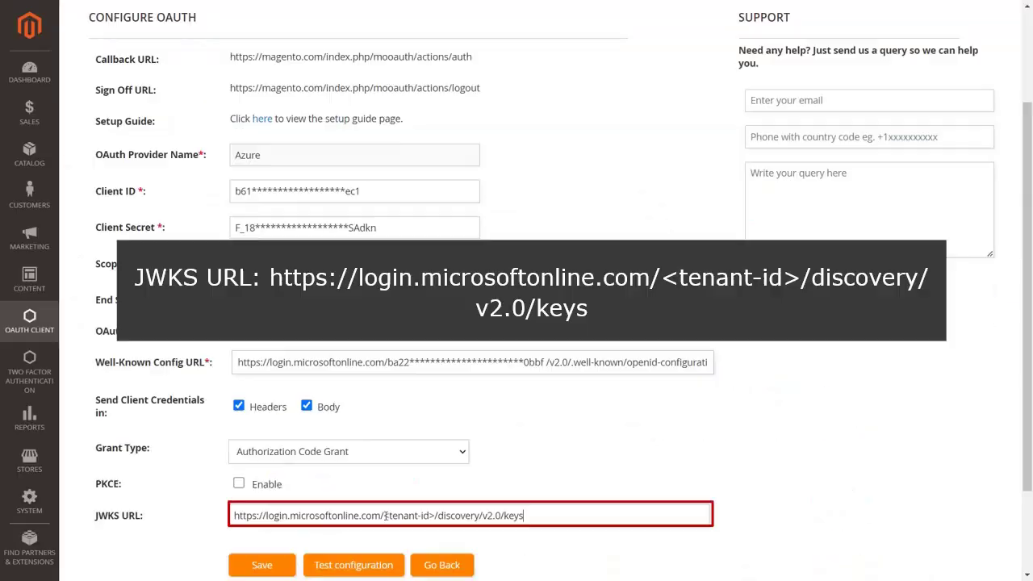
drag(384, 516, 434, 516)
key(ctrl+v)
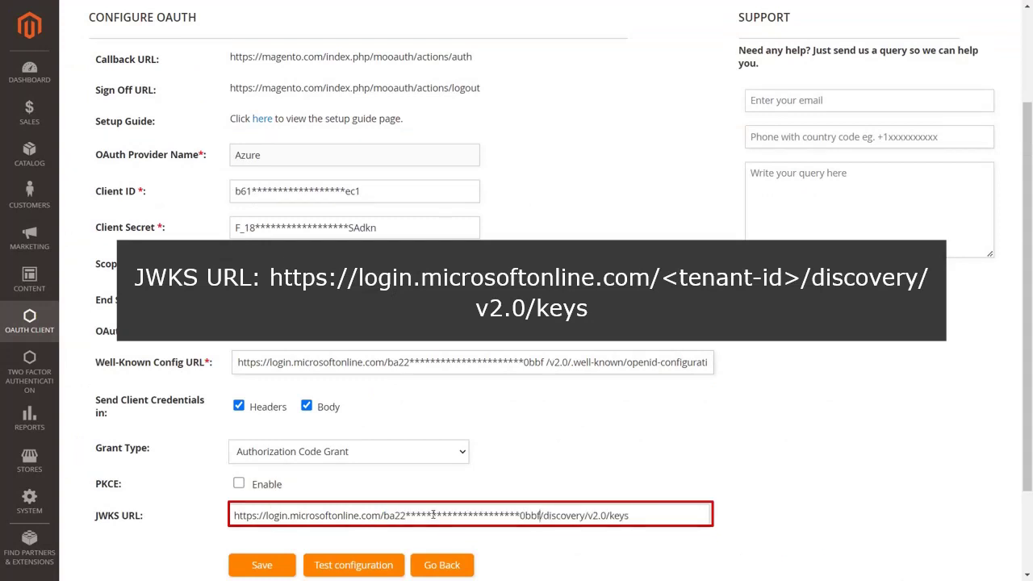
click(276, 565)
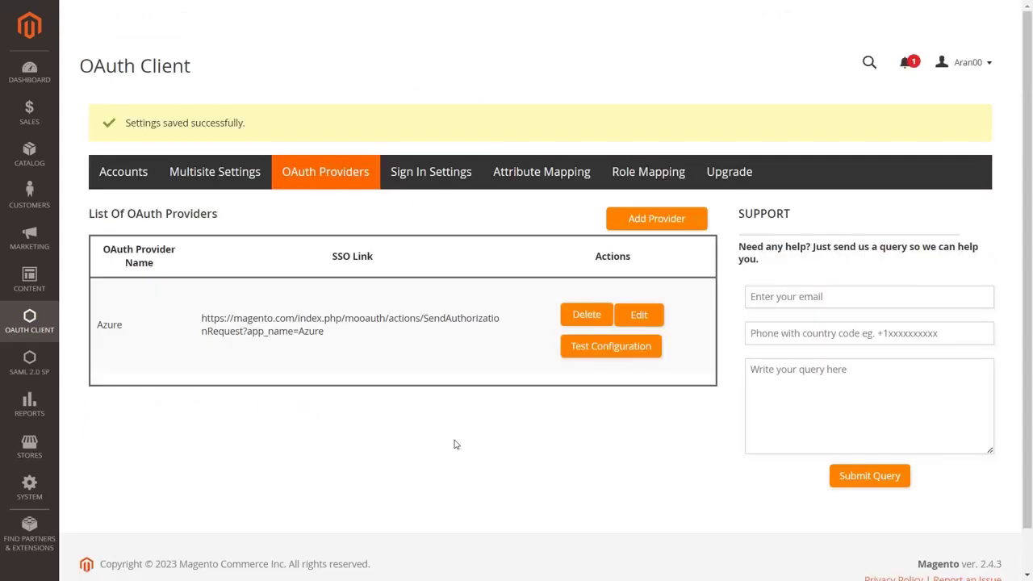
click(578, 355)
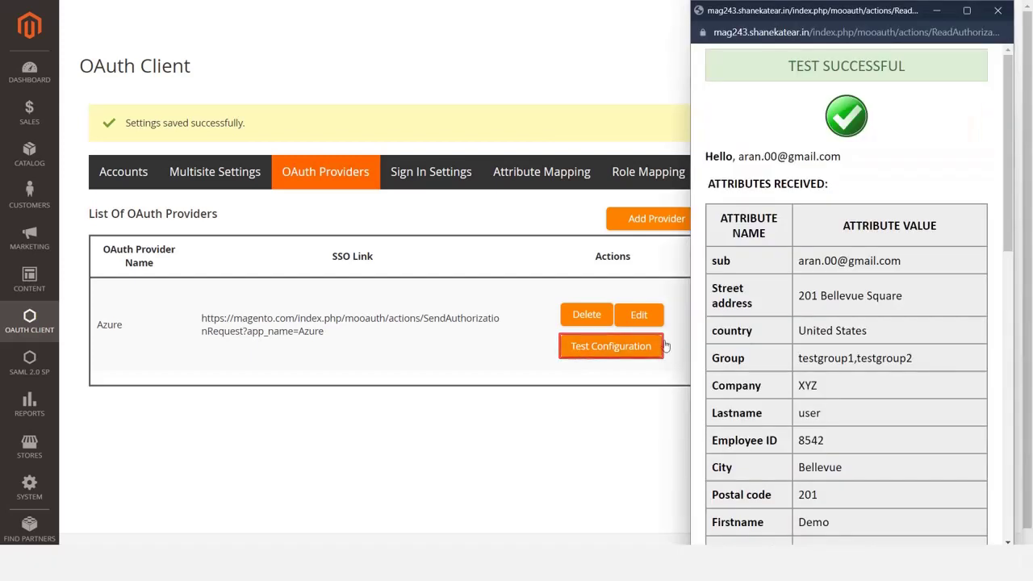
scroll(784, 384, down, 2)
scroll(785, 384, down, 3)
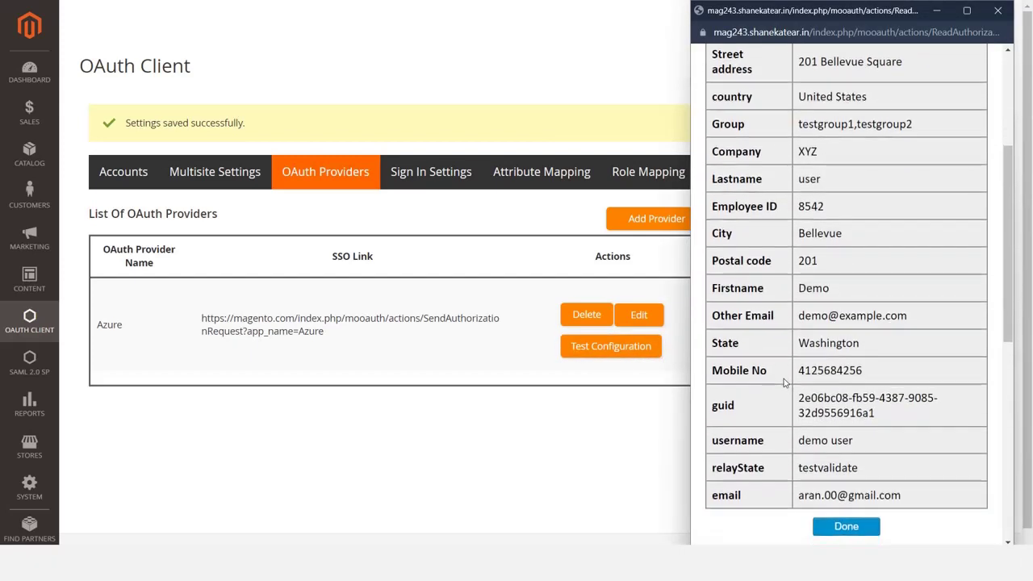
click(847, 527)
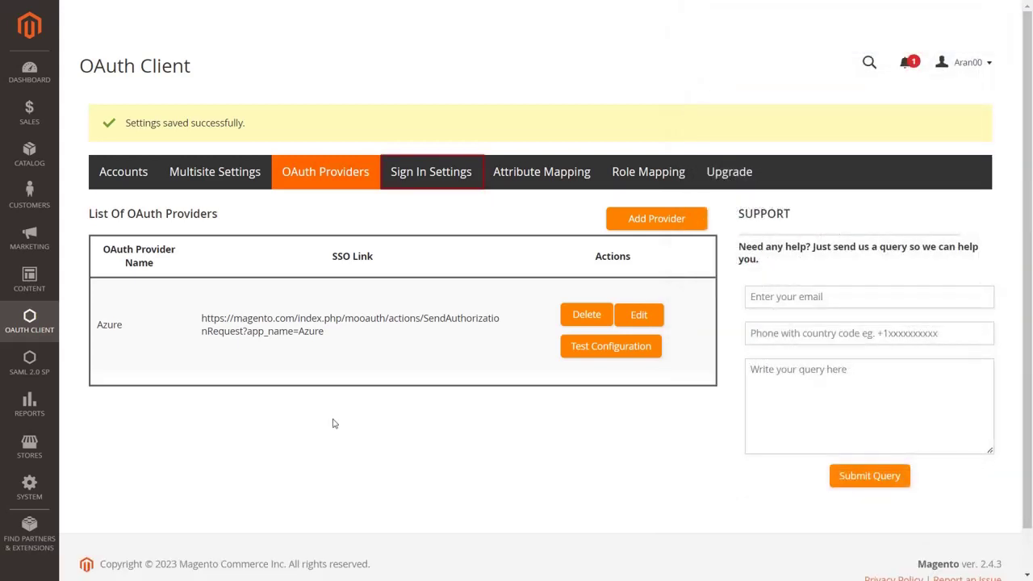
- In Sign In Settings, enable the customer login-page link and Auto Create Customers, then save
click(433, 184)
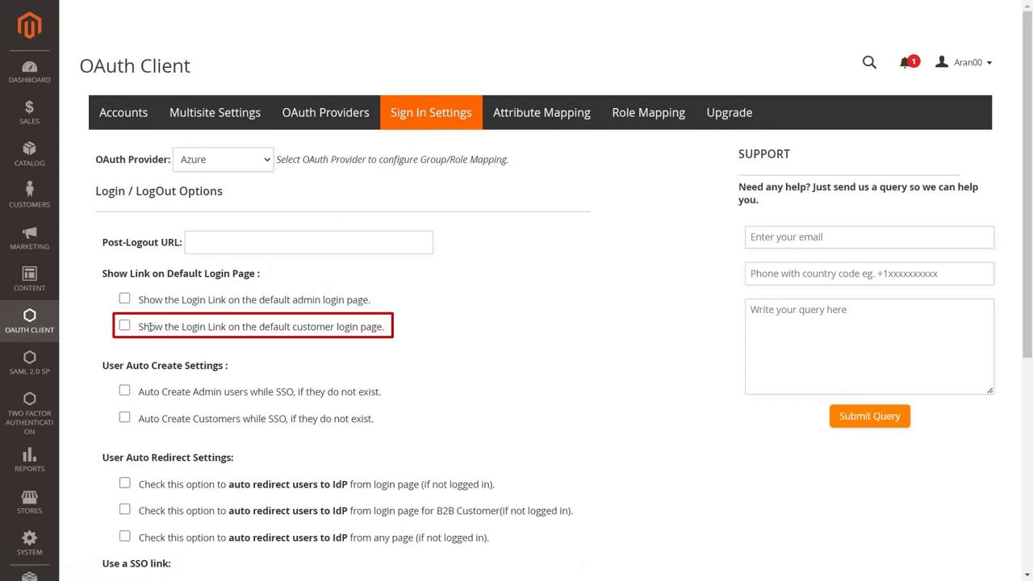
click(125, 327)
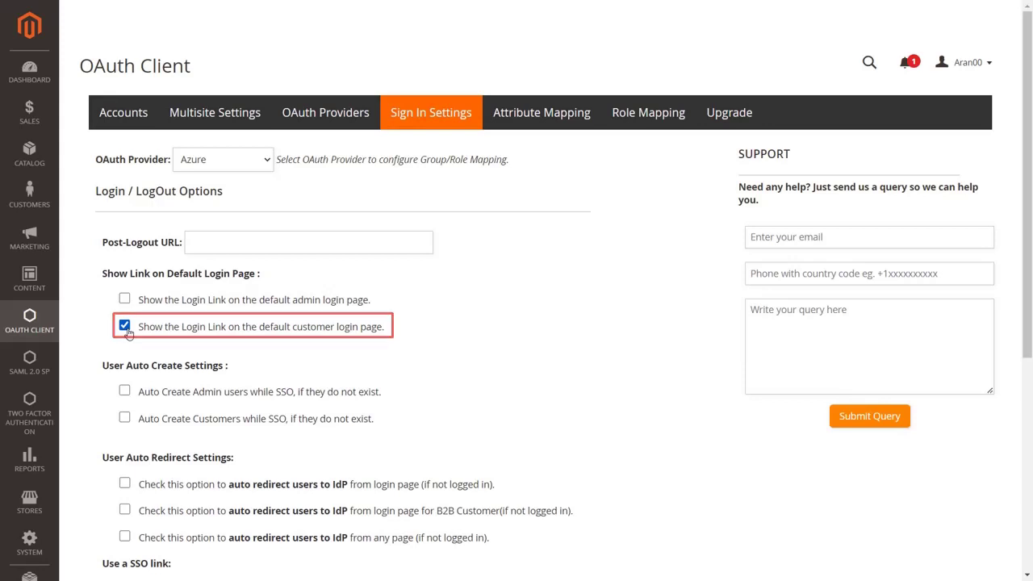
click(126, 419)
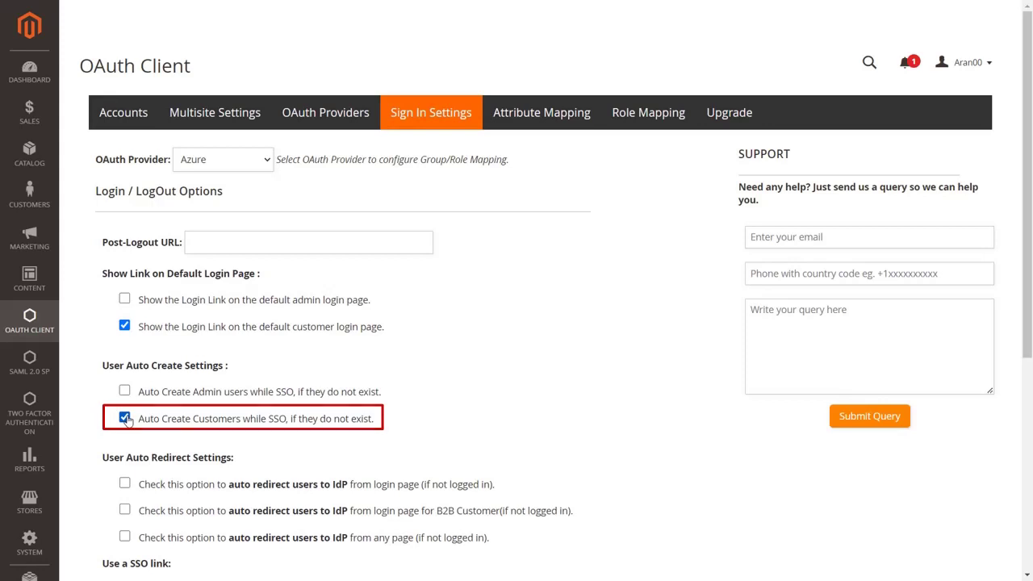
scroll(127, 421, down, 3)
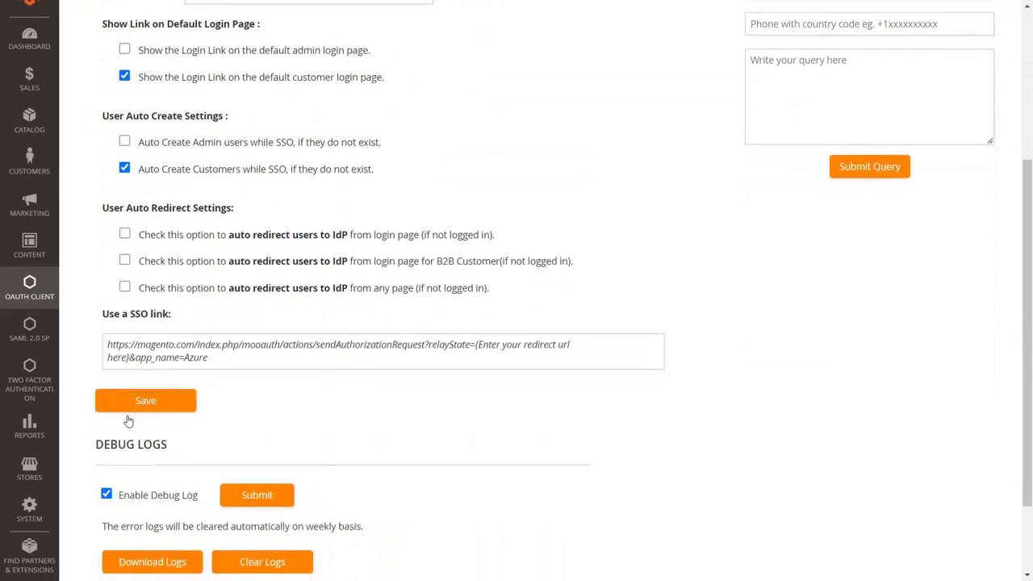
click(128, 410)
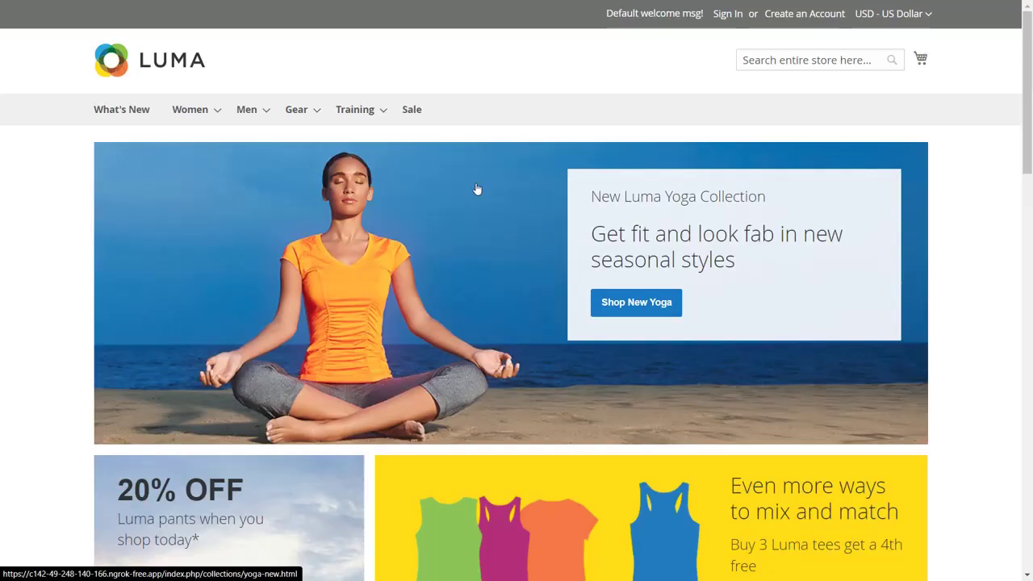
- From the Luma Customer Login page choose Login with Azure and start entering the Microsoft account e-mail
click(724, 15)
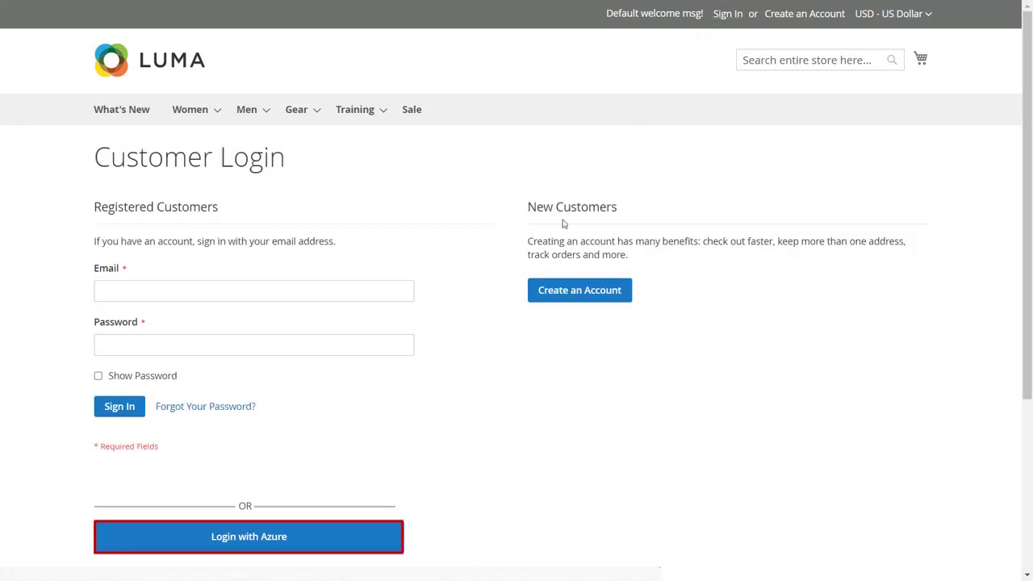
click(388, 543)
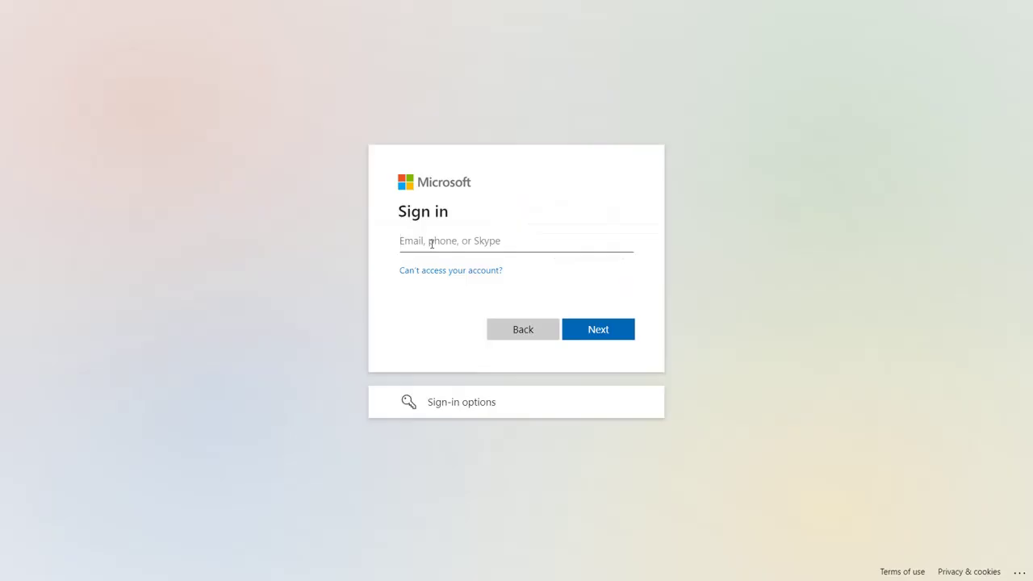
click(431, 244)
text(demo@gmail.com)
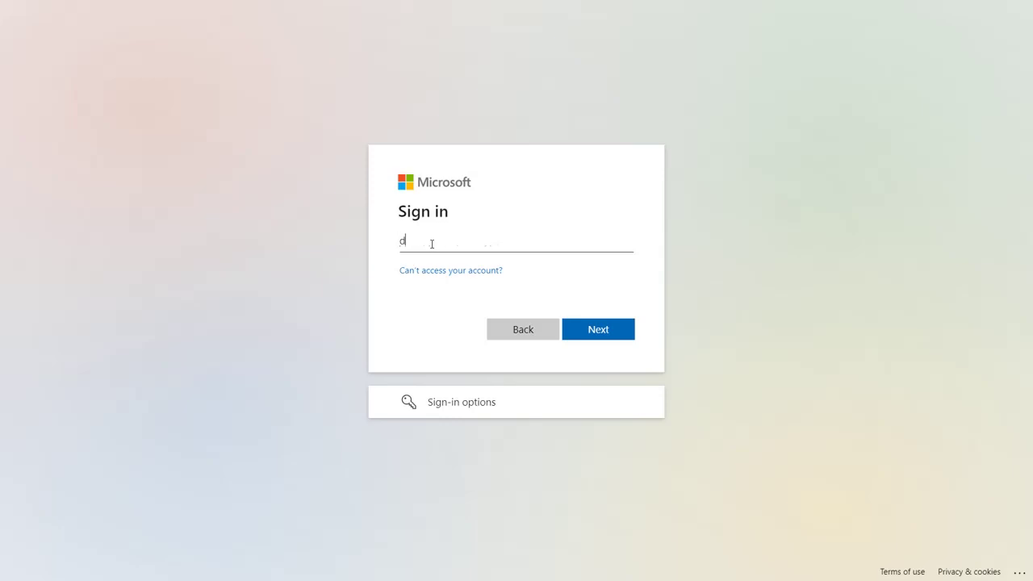
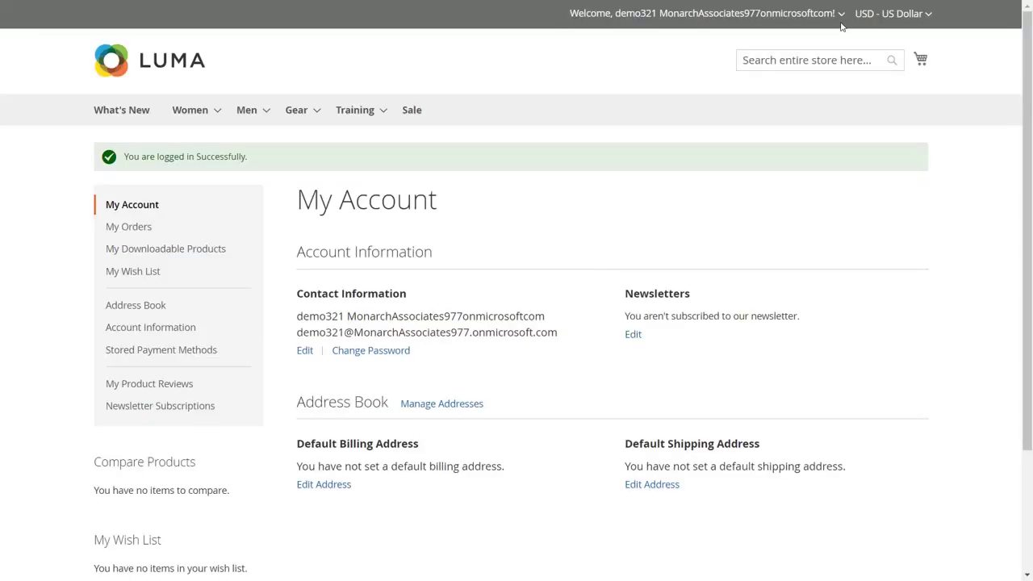
- Sign out of the Luma store account and choose the Microsoft account to sign out of
click(843, 15)
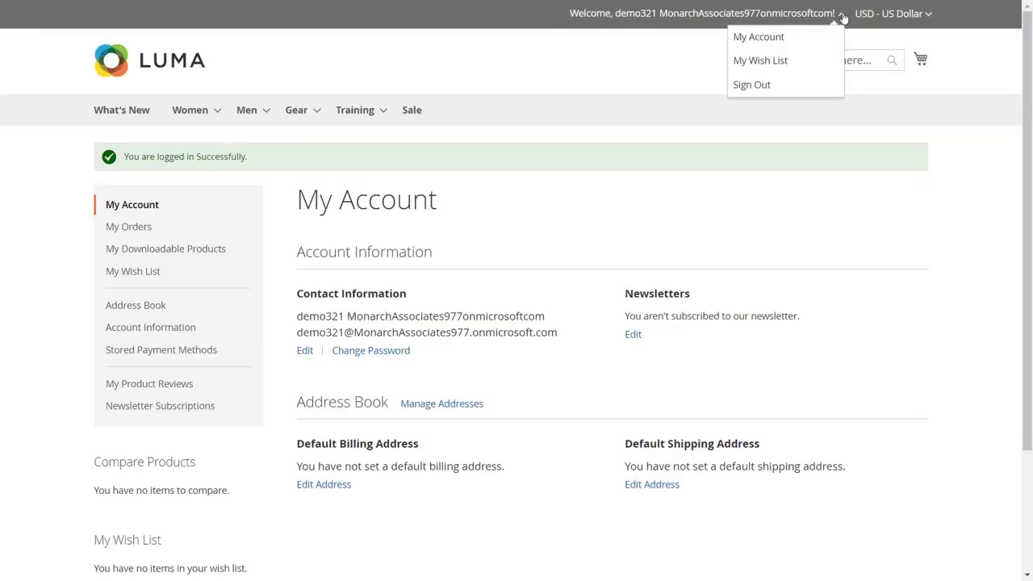
click(803, 89)
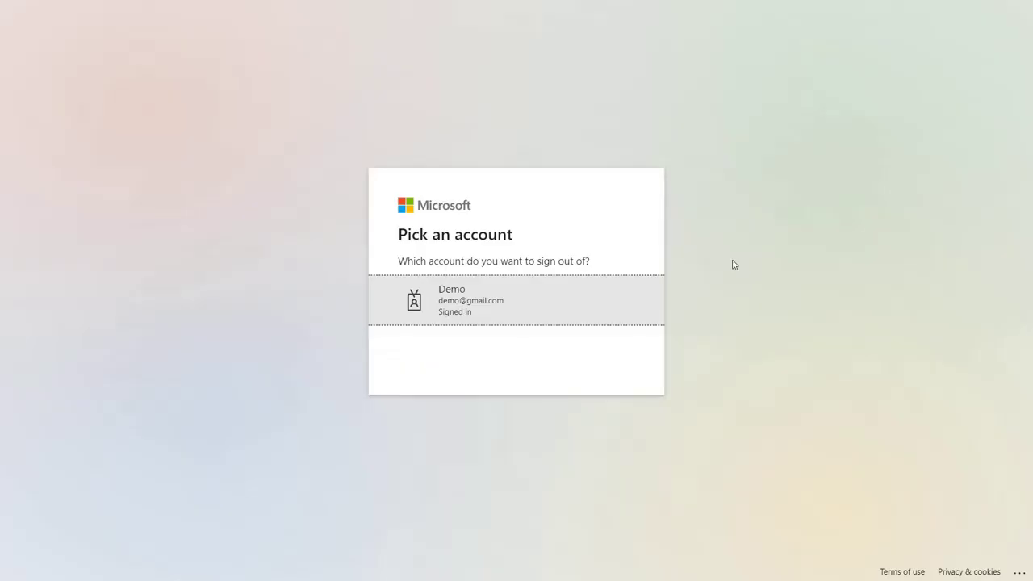
click(638, 312)
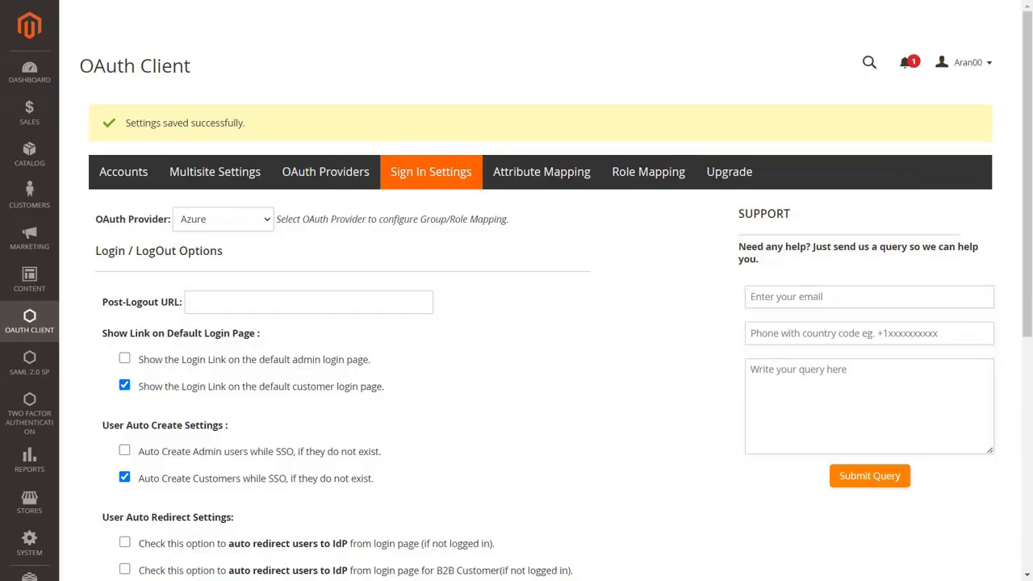
- Enable 'auto redirect users to IdP from login page' in Sign In Settings and save
scroll(412, 358, down, 3)
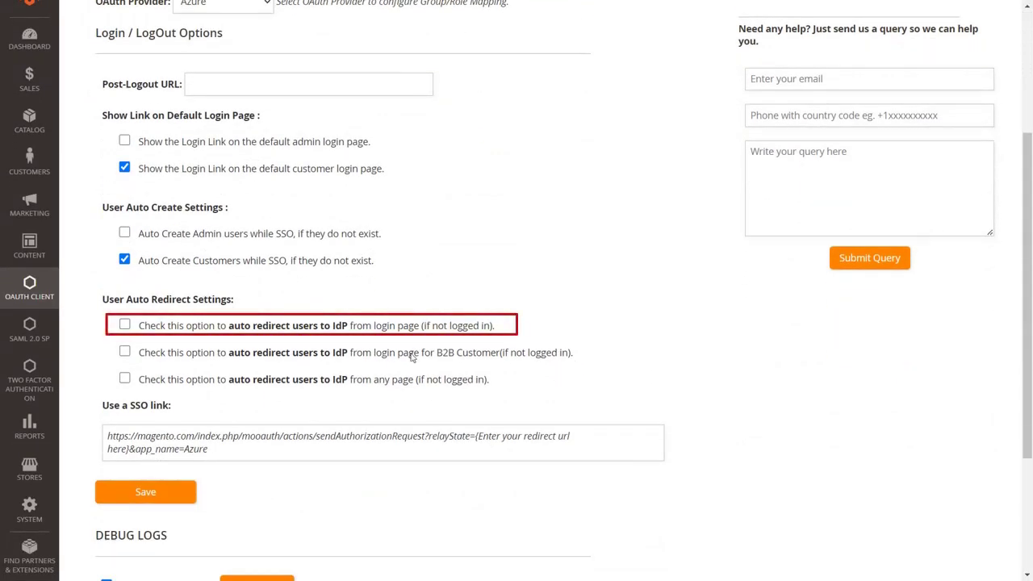
click(125, 325)
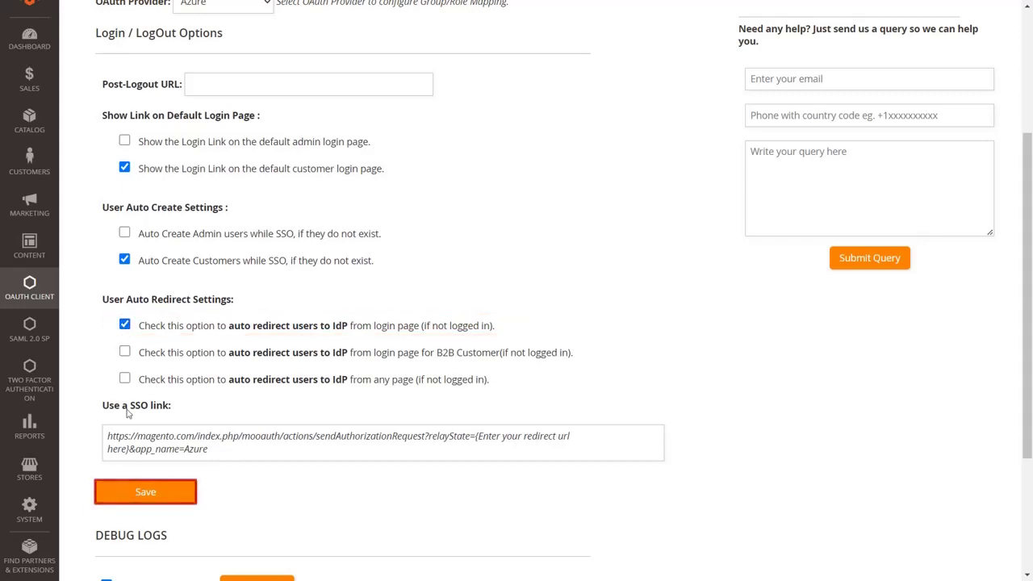
click(142, 495)
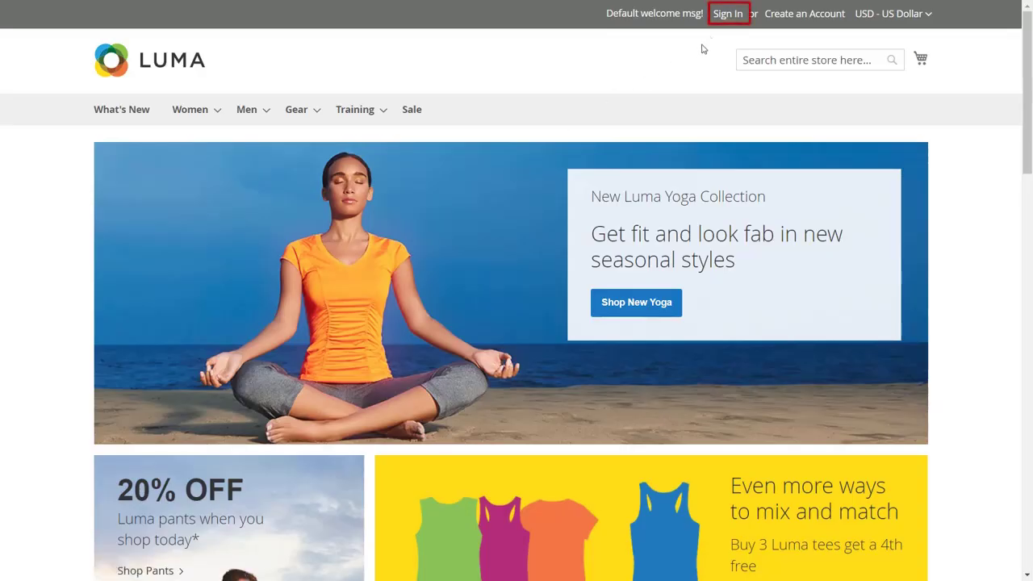
- Sign In from the storefront header to confirm it redirects to Microsoft's sign-in page
click(729, 15)
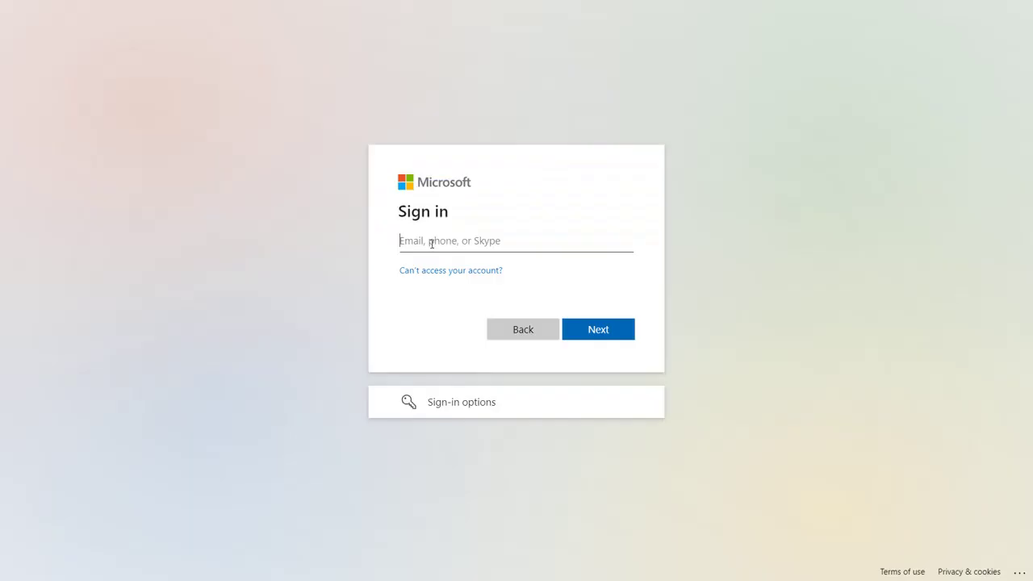
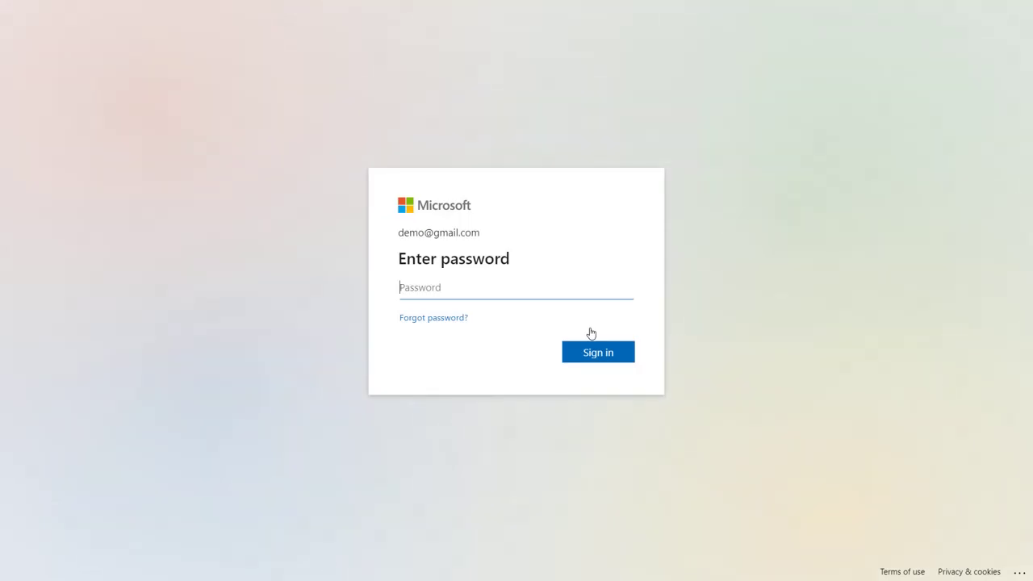
- Submit the Microsoft account password to complete sign-in
text(••••••)
click(612, 355)
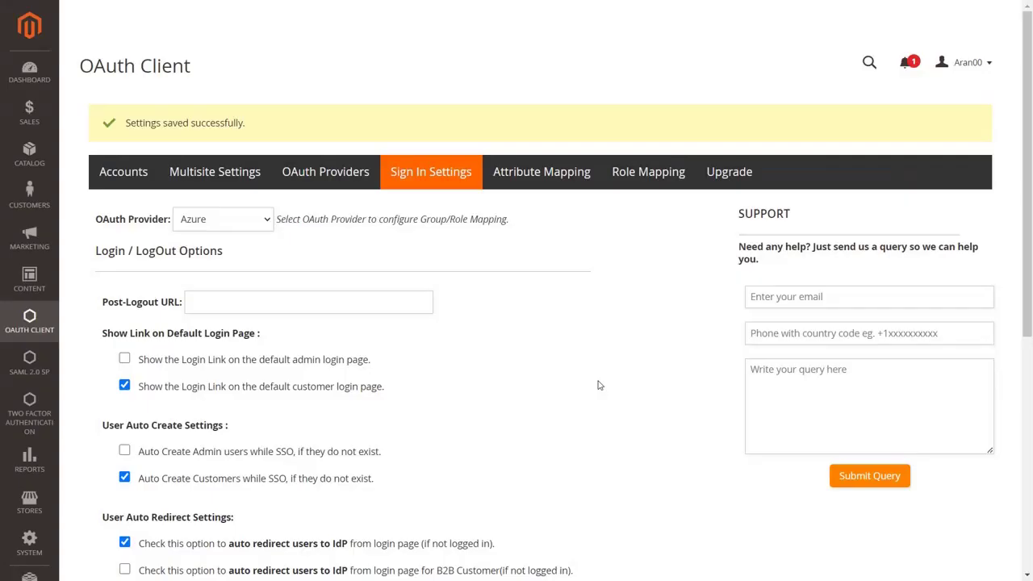
- Enable auto redirect of users to the IdP from any page and save the sign-in settings
scroll(599, 386, down, 3)
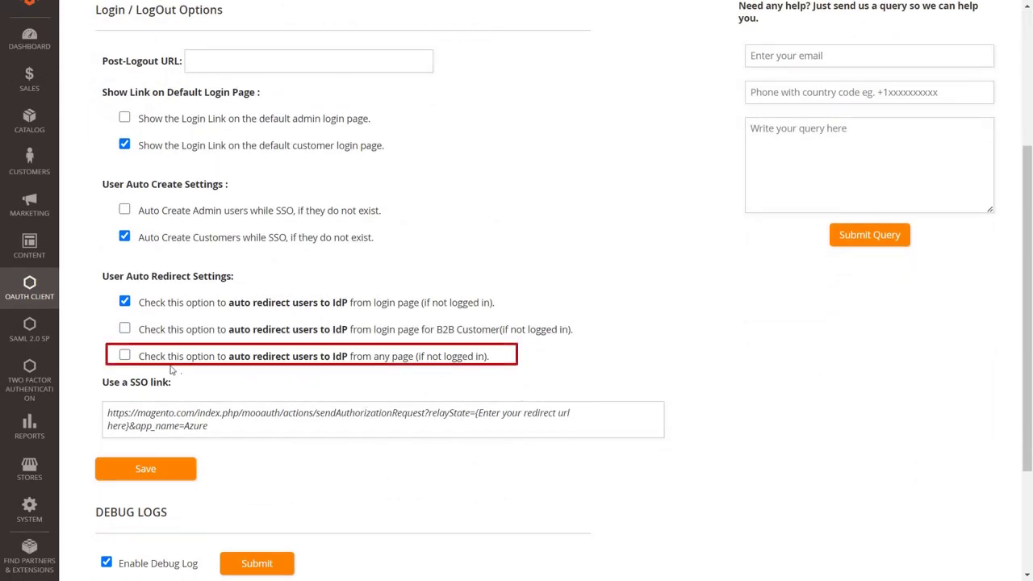
click(125, 356)
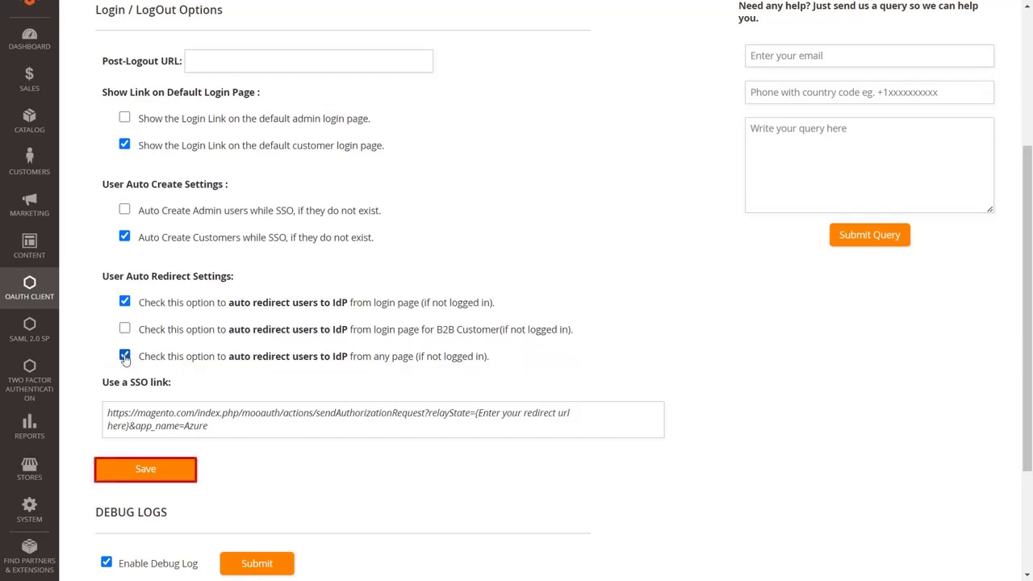
click(126, 469)
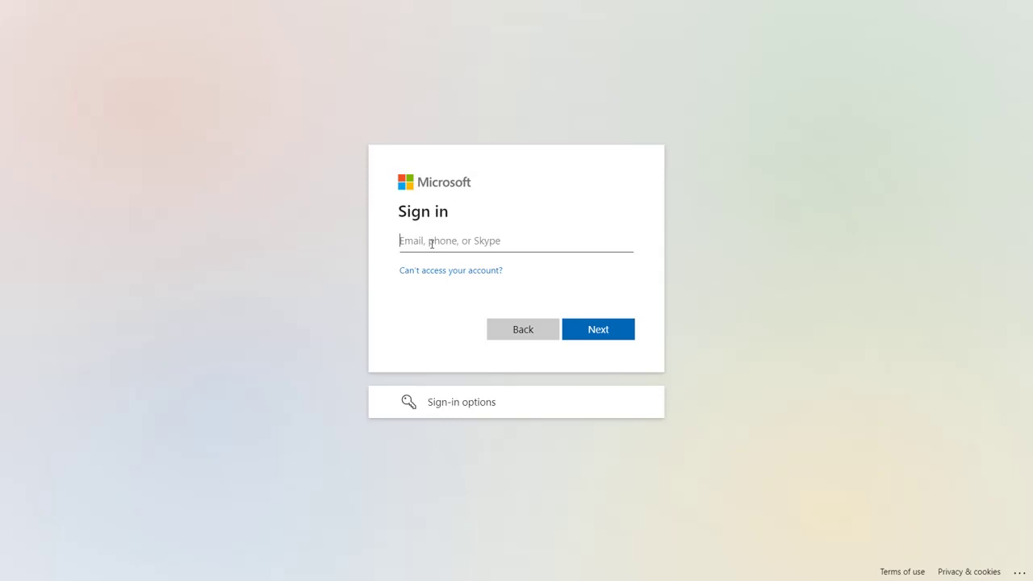
- Sign in to Microsoft with the account's email address and password
text(demo@gmail.com)
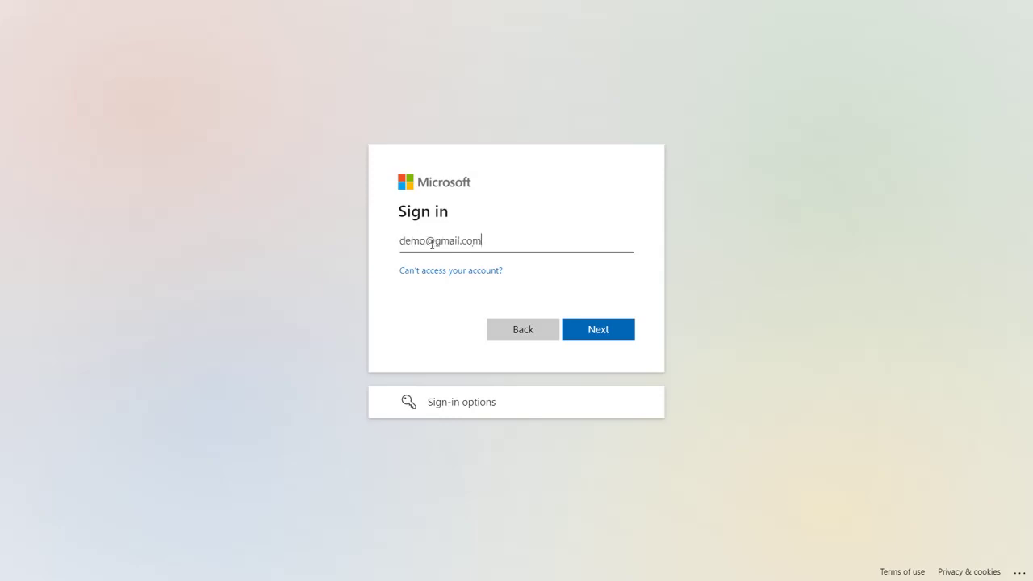
click(591, 331)
text(•••••••)
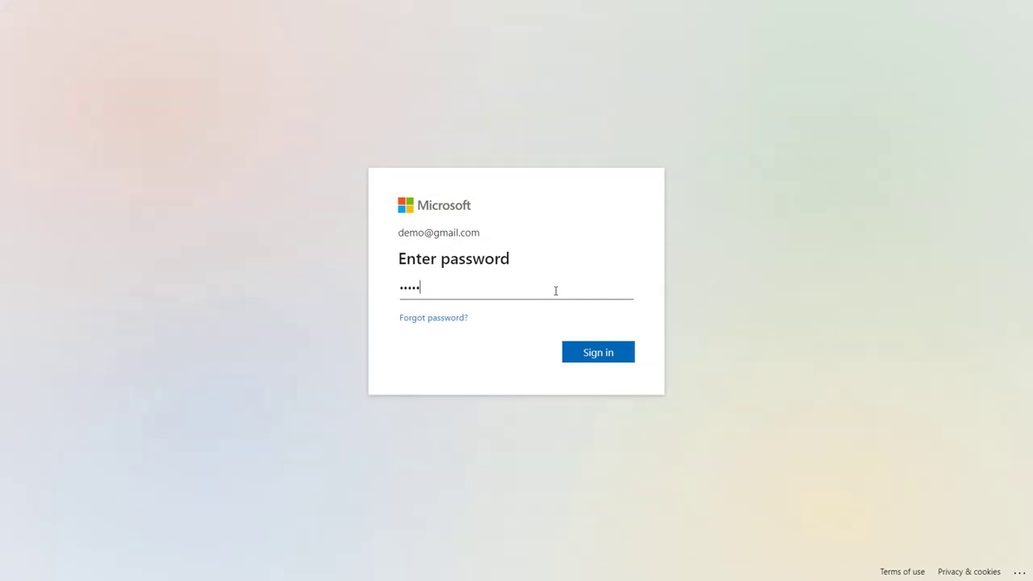
click(598, 352)
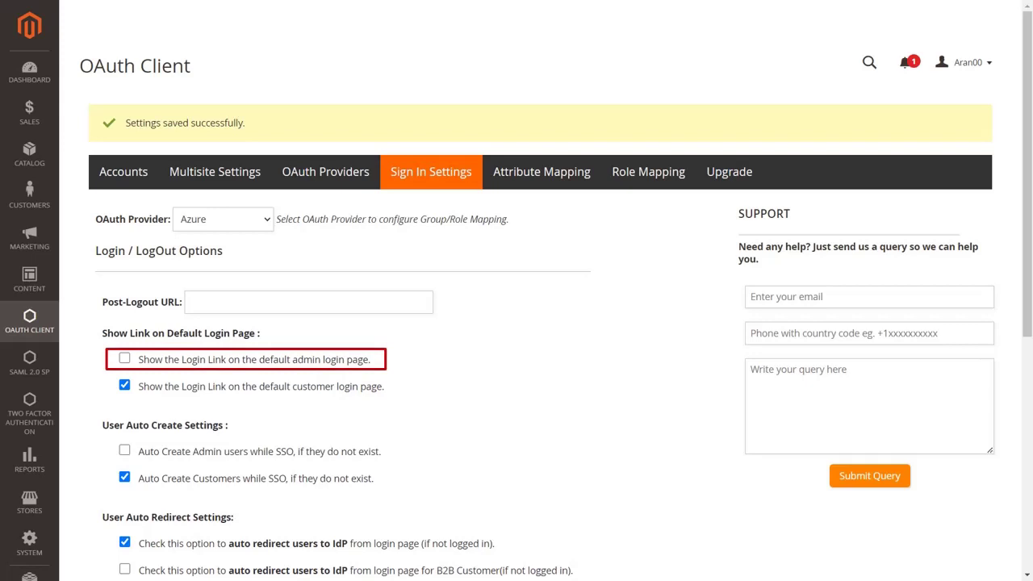
- Show the SSO link on the admin login page and auto-create admin users during SSO, then save
click(125, 360)
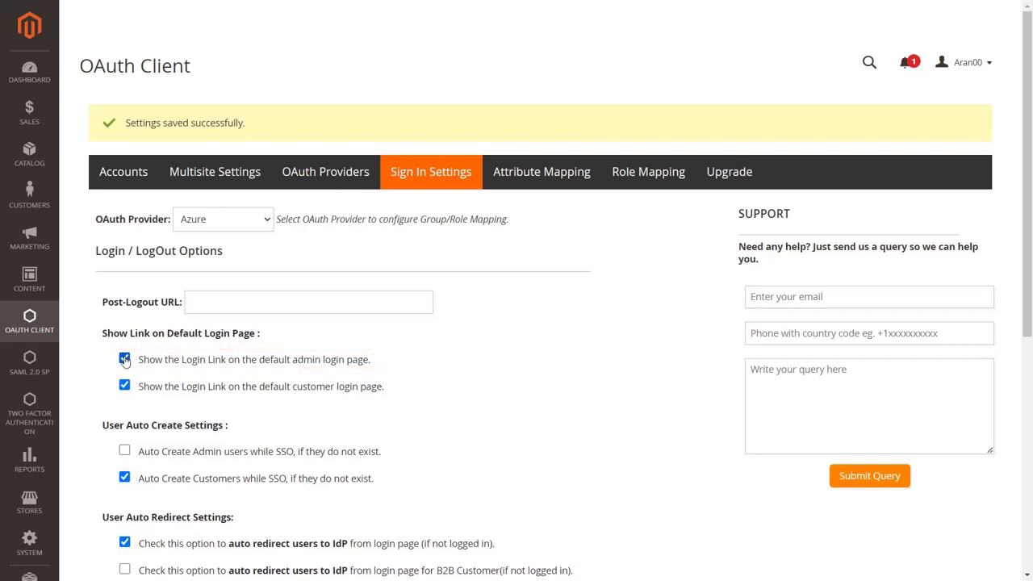
click(124, 451)
scroll(125, 455, down, 2)
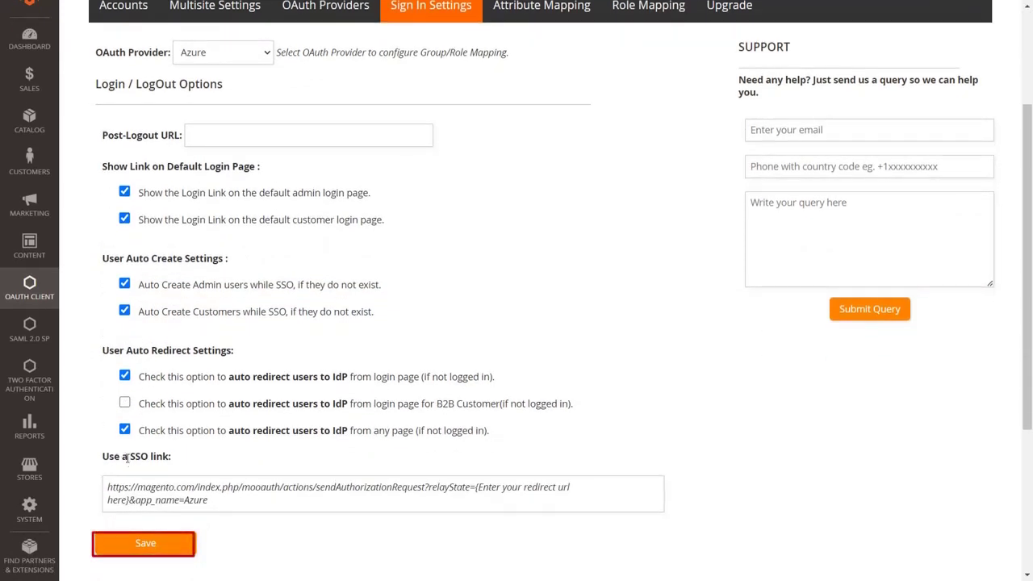
click(134, 545)
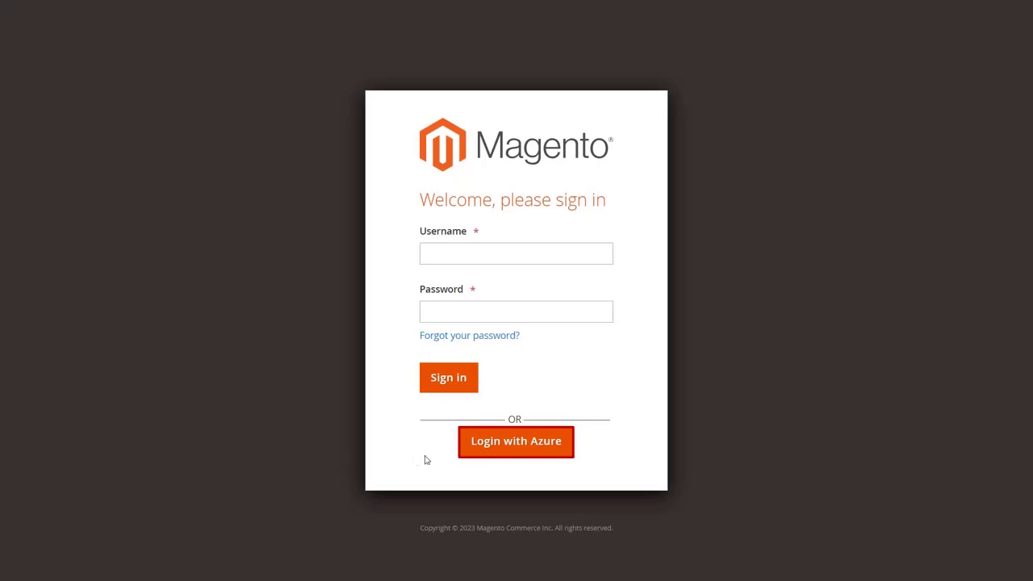
- Log in to Magento Admin with Azure using the account's email and password
click(484, 450)
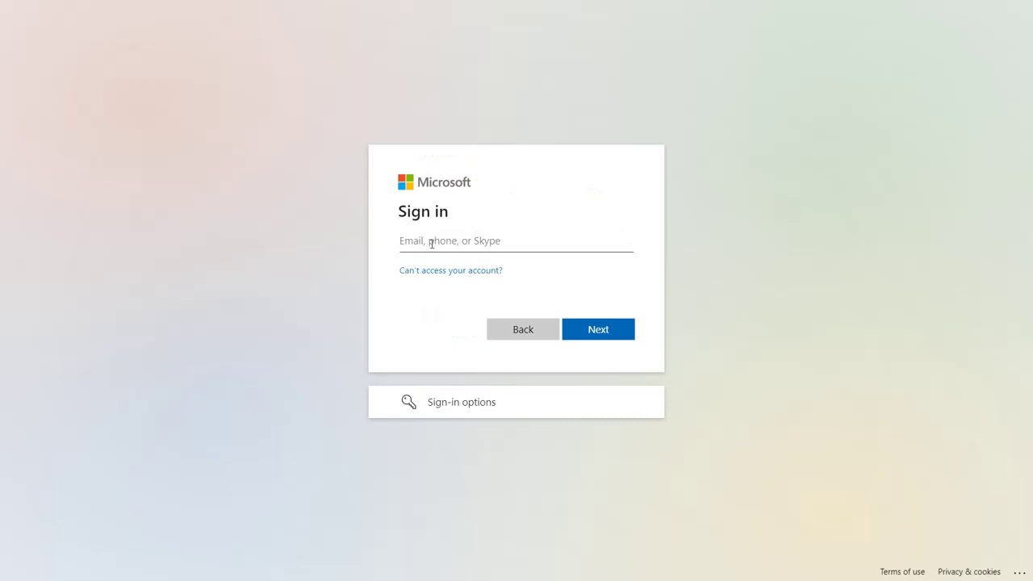
text(demo@gmail.com)
click(591, 333)
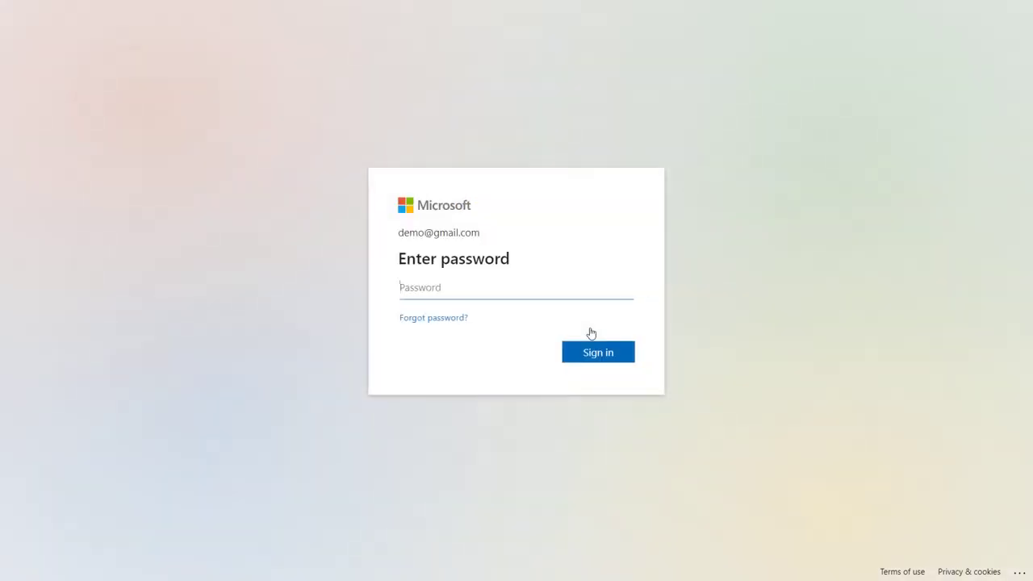
text(•••••••)
click(598, 353)
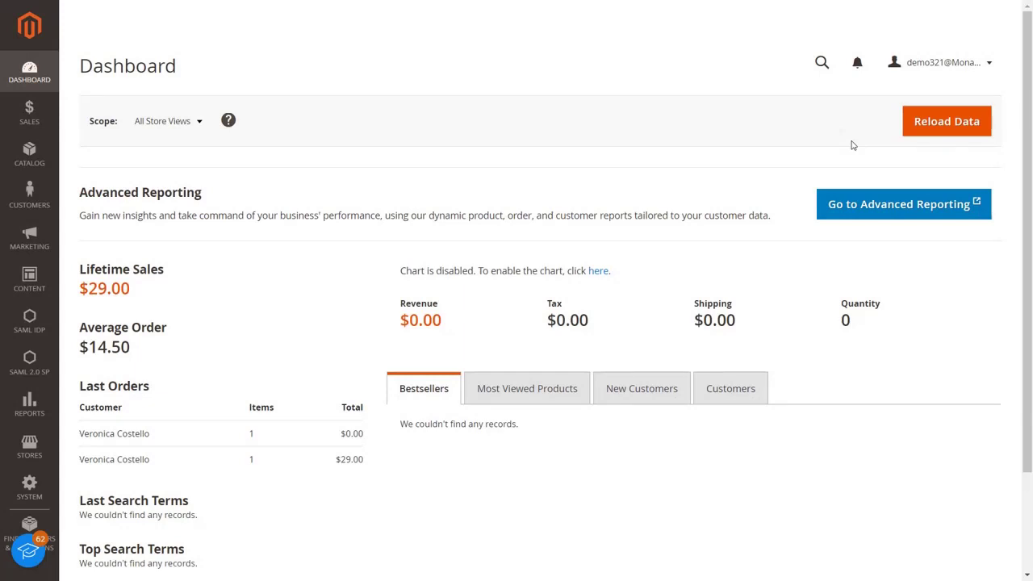
- Sign the SSO admin out from the top-right account menu
click(916, 68)
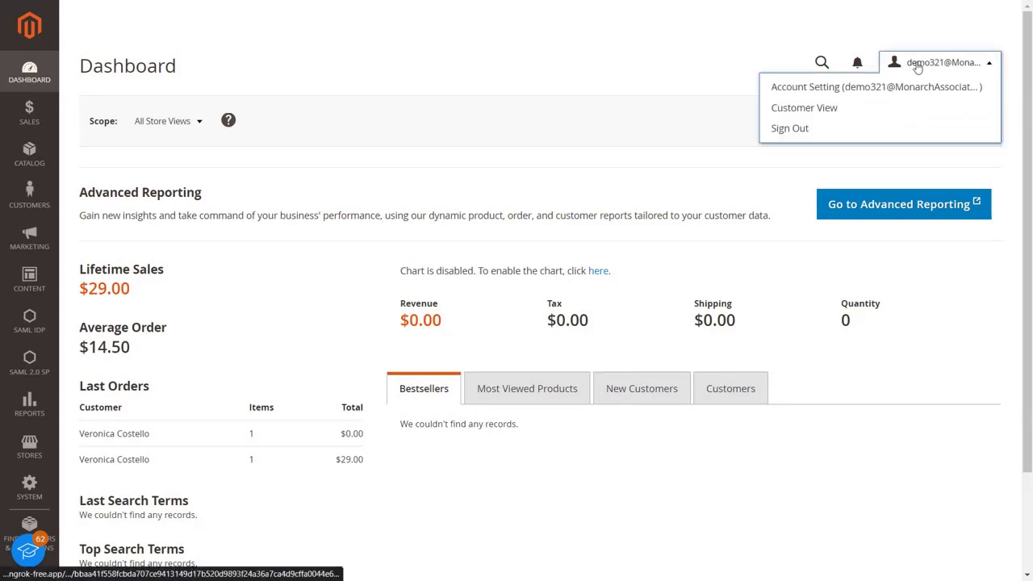
click(895, 129)
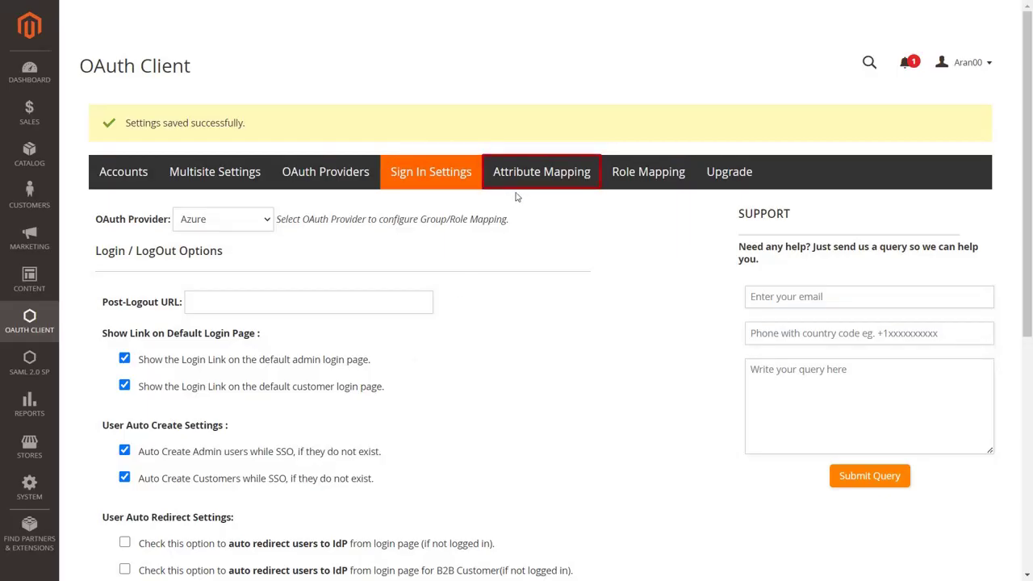
- Enable Update Attribute on the Azure Attribute Mapping tab
click(528, 180)
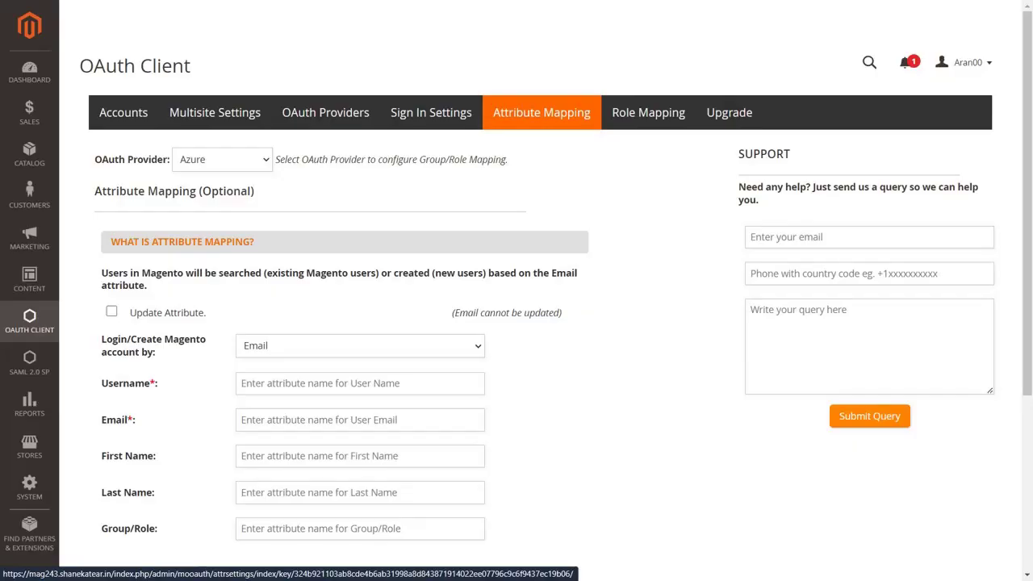
click(112, 313)
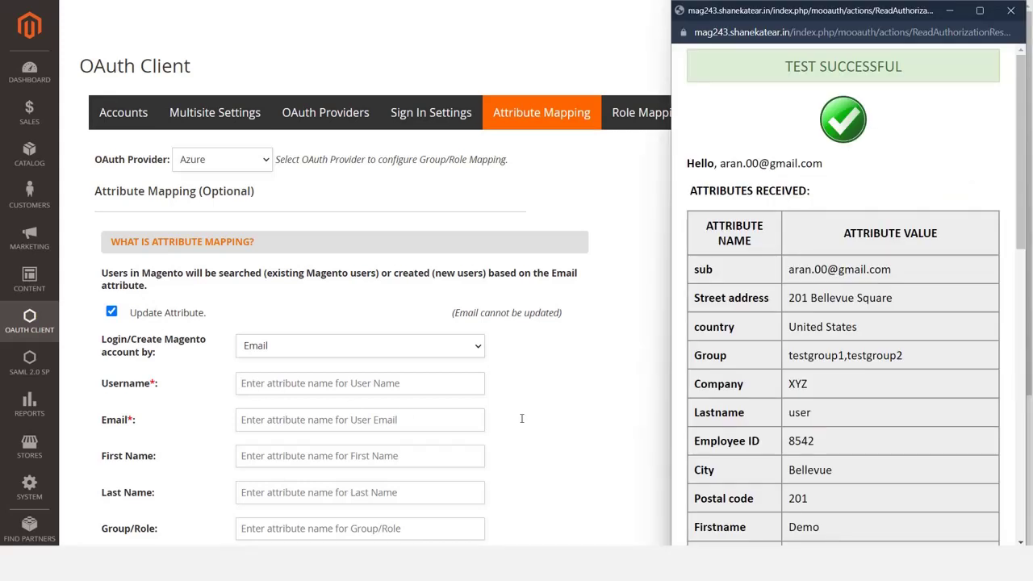
scroll(843, 323, down, 5)
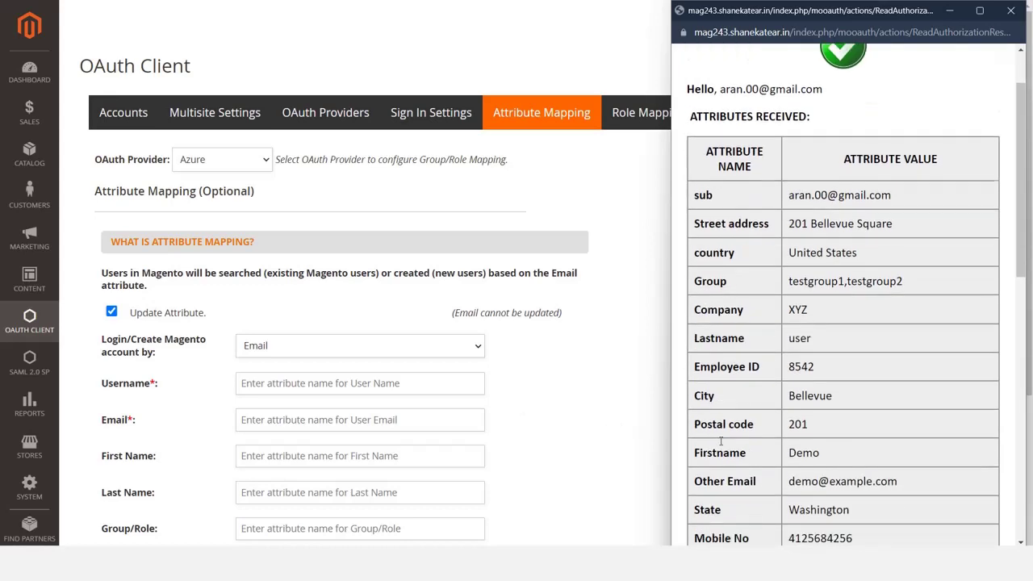
- Copy username, email and Firstname from the test results into their mapping fields
double_click(721, 443)
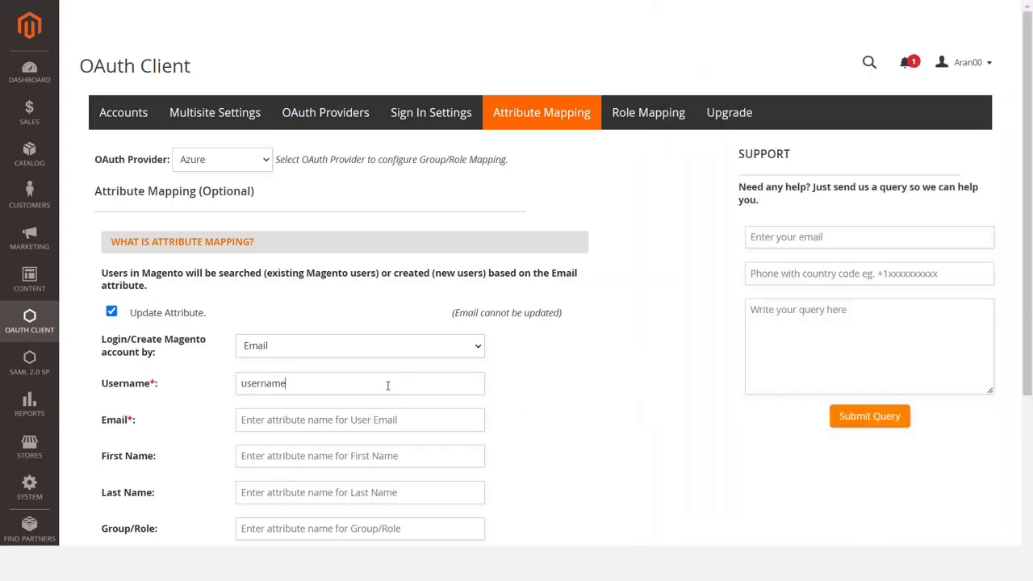
click(388, 420)
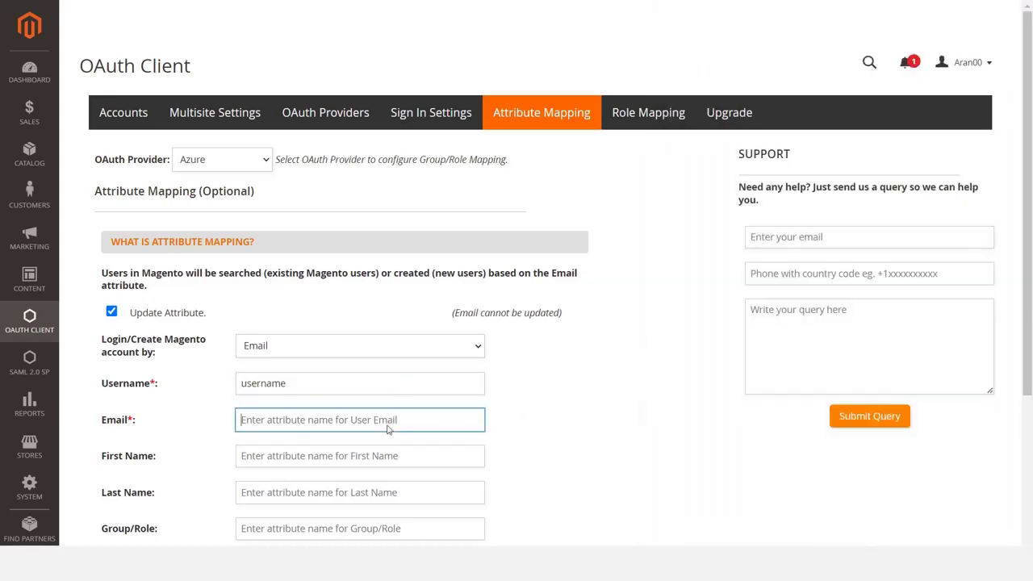
key(alt+Tab)
double_click(708, 499)
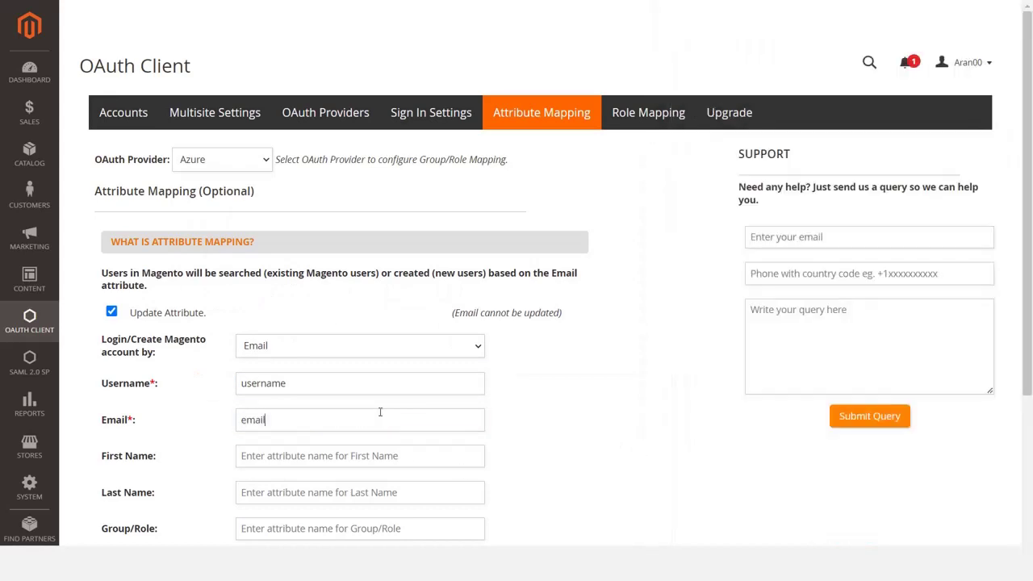
click(379, 456)
key(alt+Tab)
double_click(720, 284)
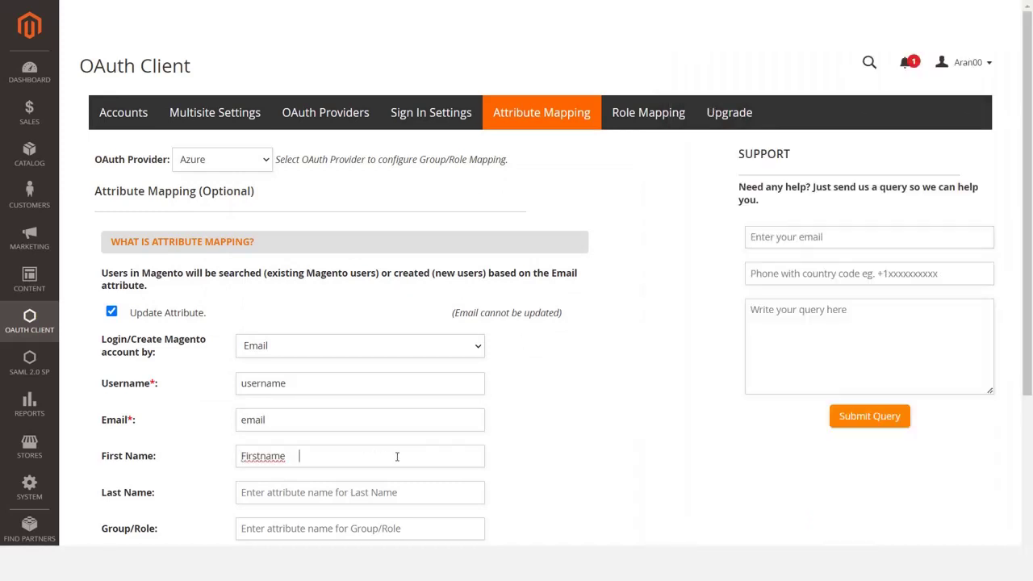
key(alt+Tab)
- Map Lastname to the Last Name field and Group to the Group/Role field
scroll(727, 329, up, 3)
double_click(706, 282)
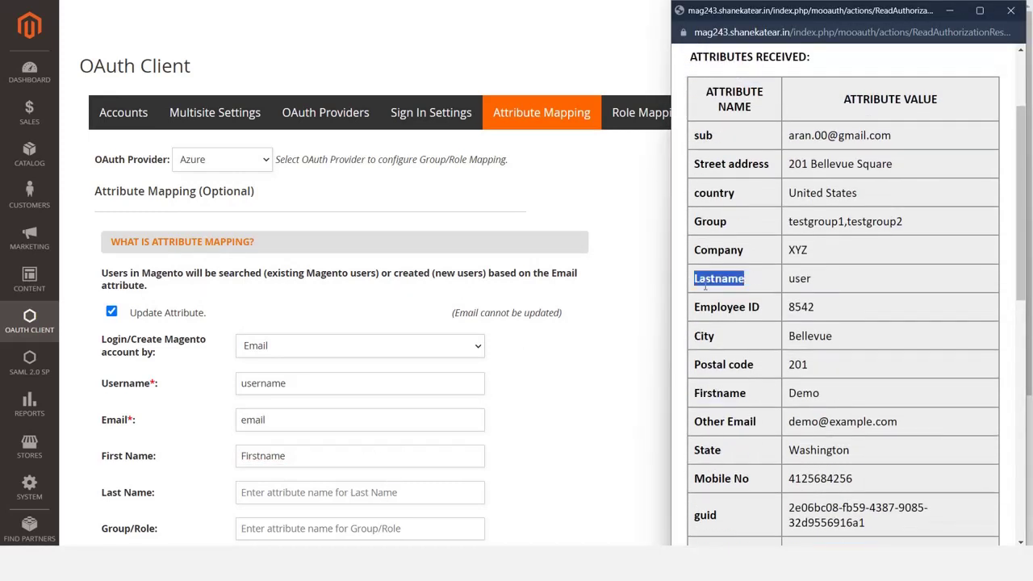
key(alt+Tab)
click(392, 528)
key(alt+Tab)
double_click(710, 221)
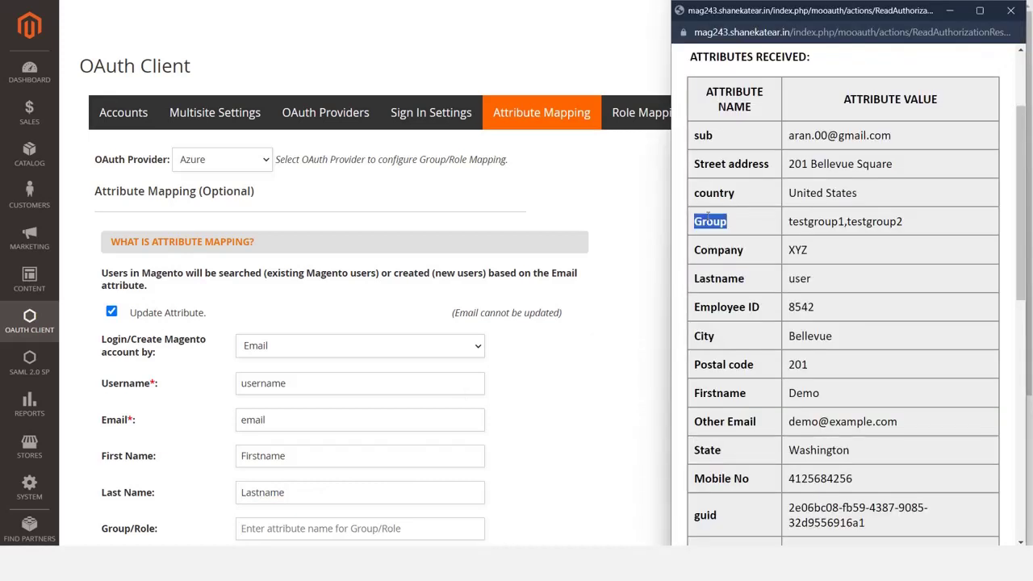
click(297, 529)
text(Group)
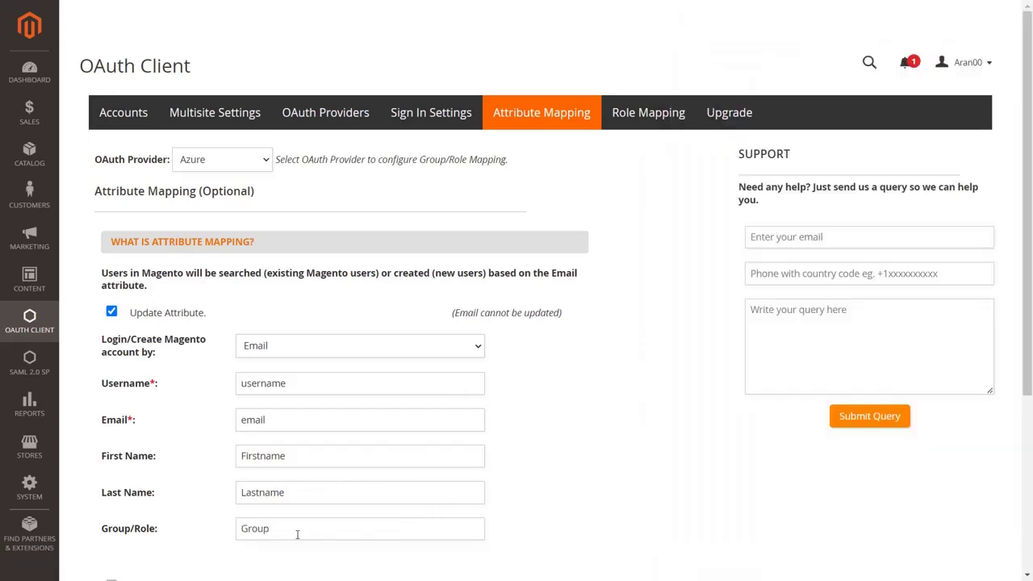
scroll(297, 536, down, 4)
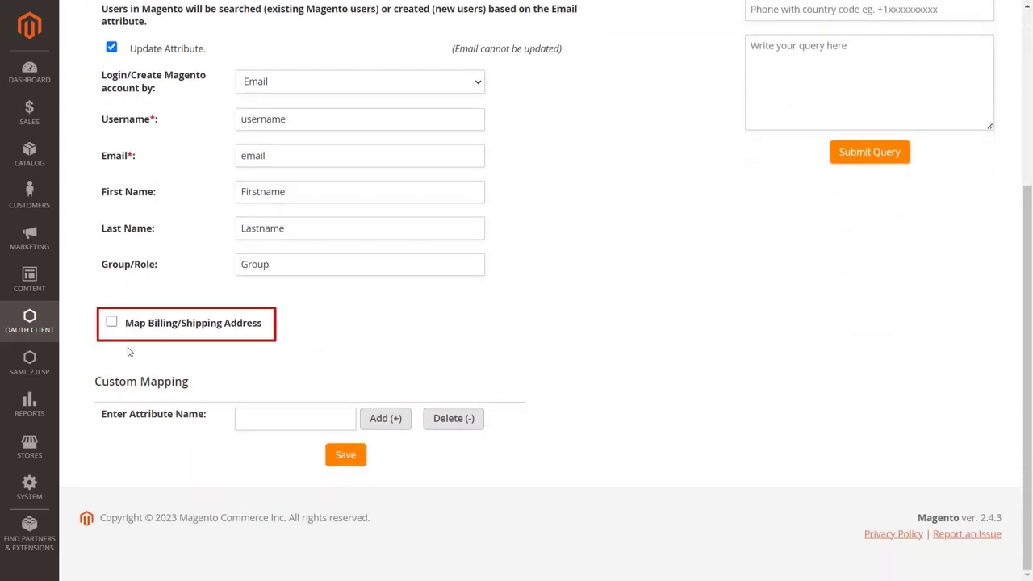
- Enable address mapping and map billing street to Street address and zip to Postal code
click(111, 323)
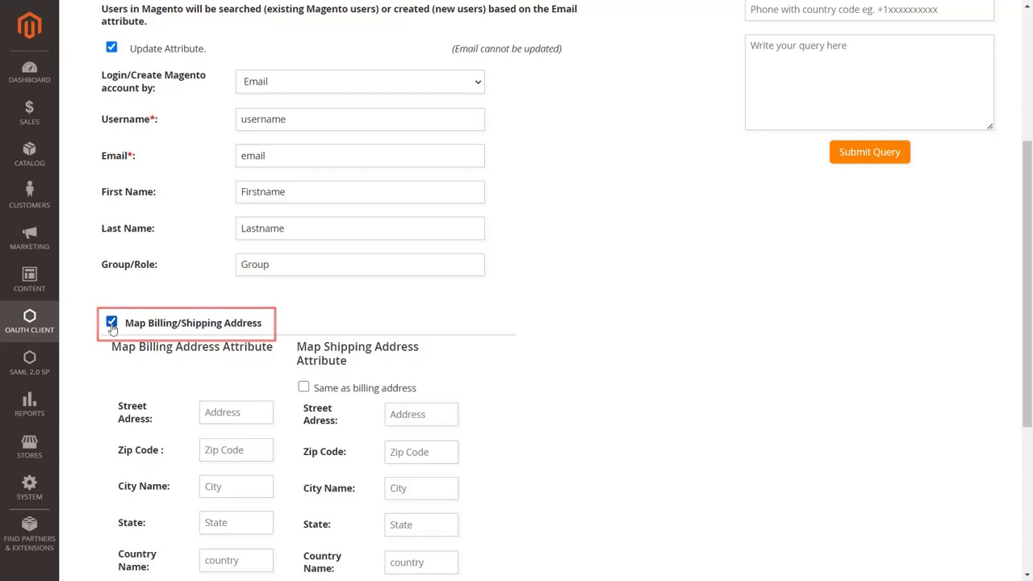
scroll(174, 255, down, 3)
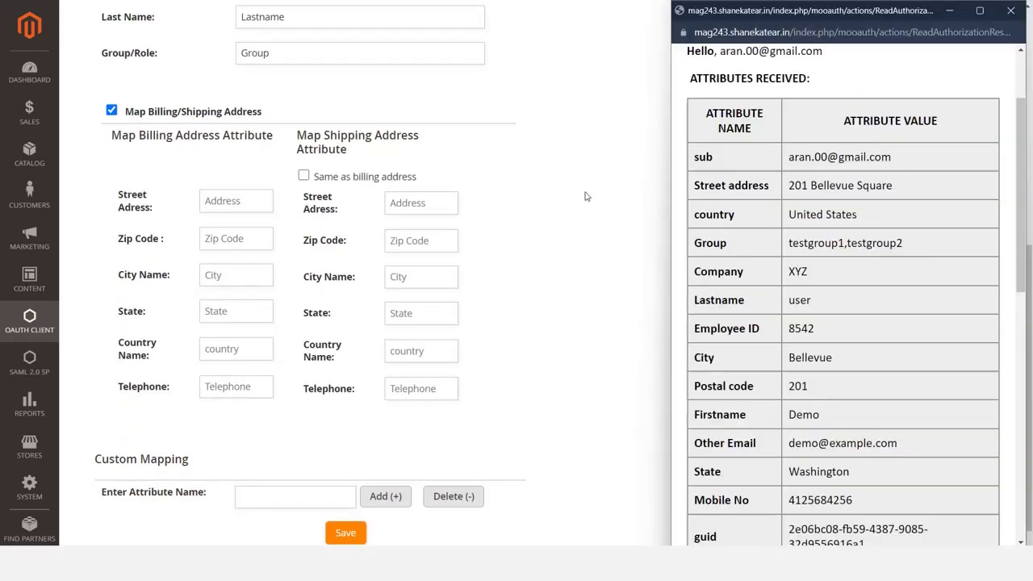
triple_click(702, 186)
key(ctrl+c)
click(251, 209)
key(ctrl+v)
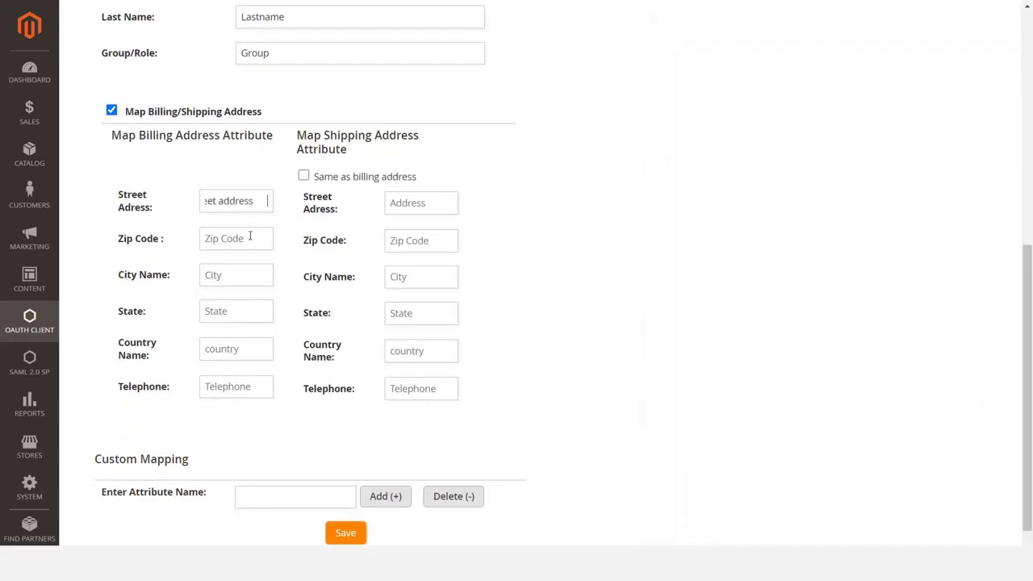
key(alt+Tab)
scroll(722, 404, down, 1)
triple_click(718, 376)
click(247, 237)
text(Postal code)
key(alt+Tab)
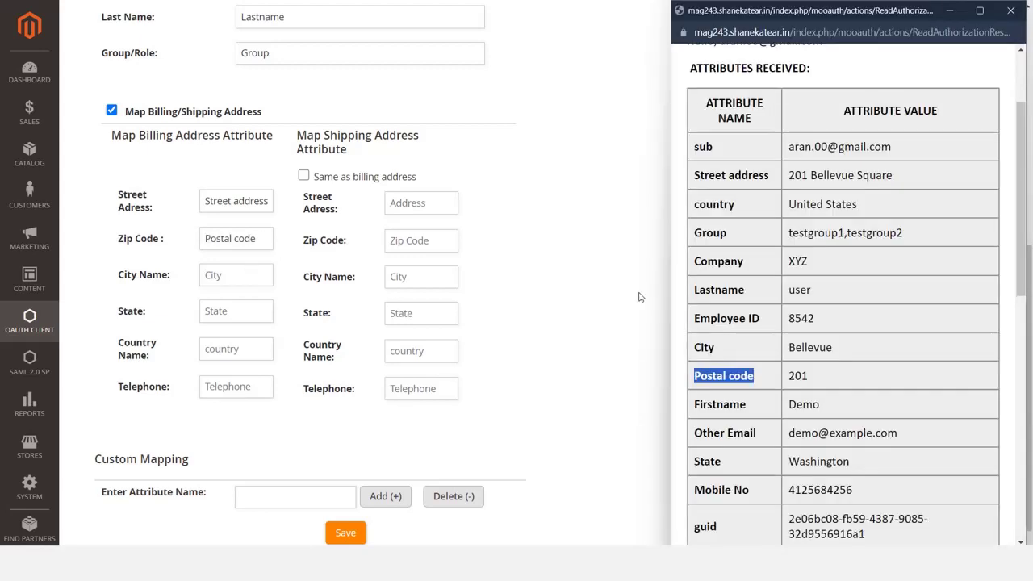
- Map billing city, state and country to the City, State and country attributes
triple_click(704, 347)
click(246, 278)
key(alt+Tab)
scroll(719, 393, down, 1)
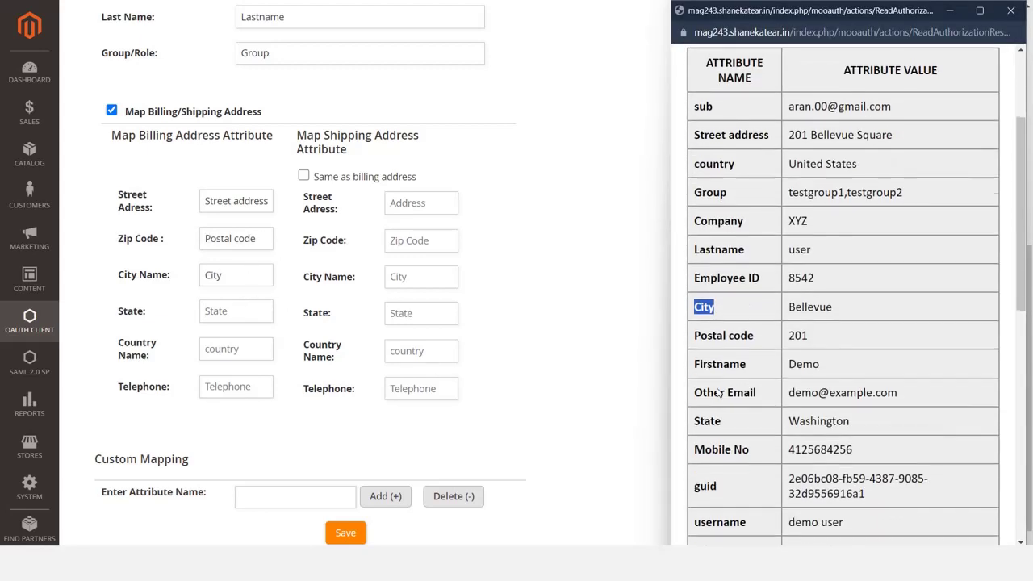
triple_click(708, 421)
click(247, 313)
text(State)
key(alt+Tab)
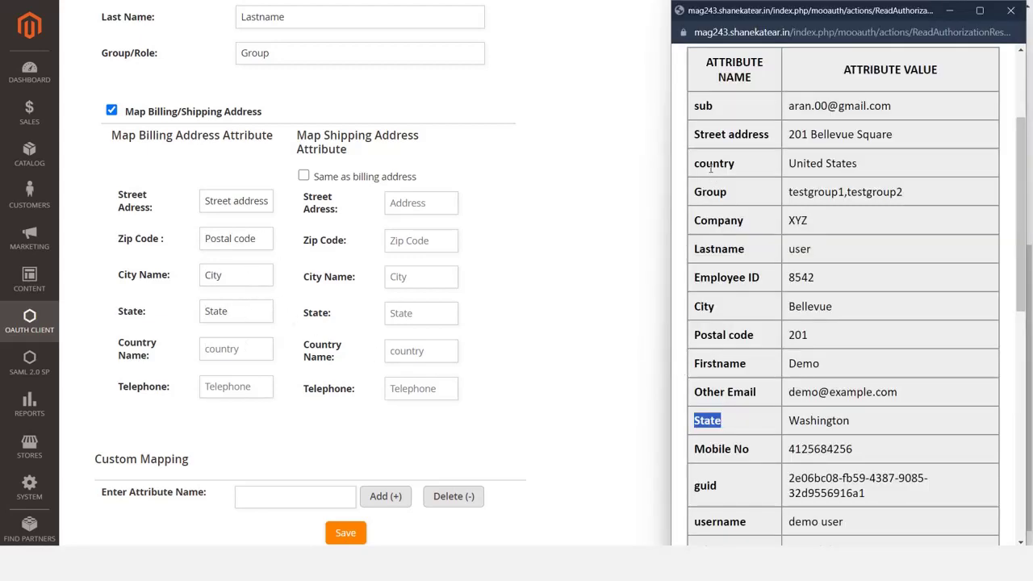
triple_click(714, 163)
click(236, 348)
text(country)
key(alt+Tab)
- Map billing telephone to Mobile No and make shipping same as billing address
triple_click(722, 449)
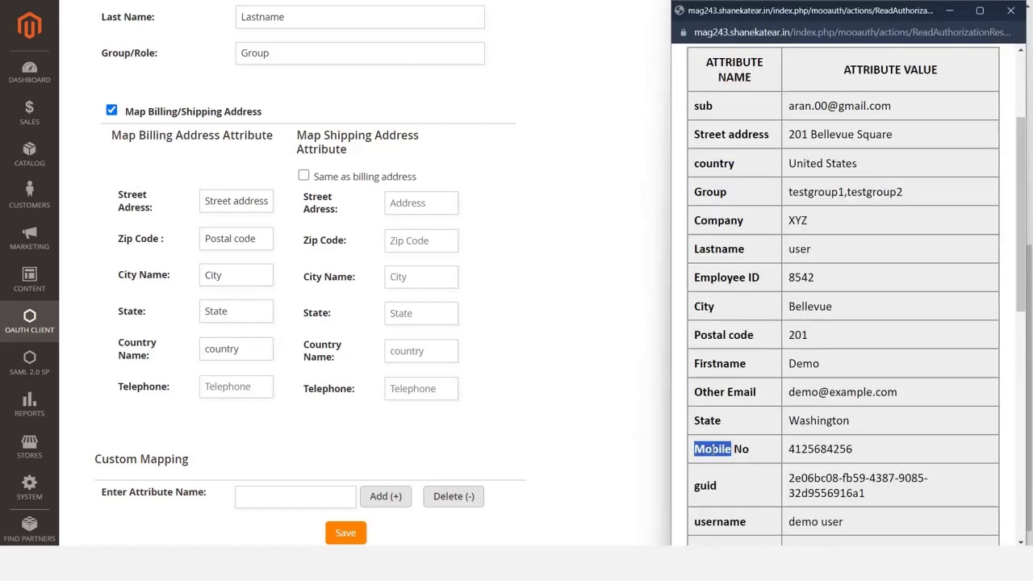
click(263, 387)
text(Mobile No)
key(Tab)
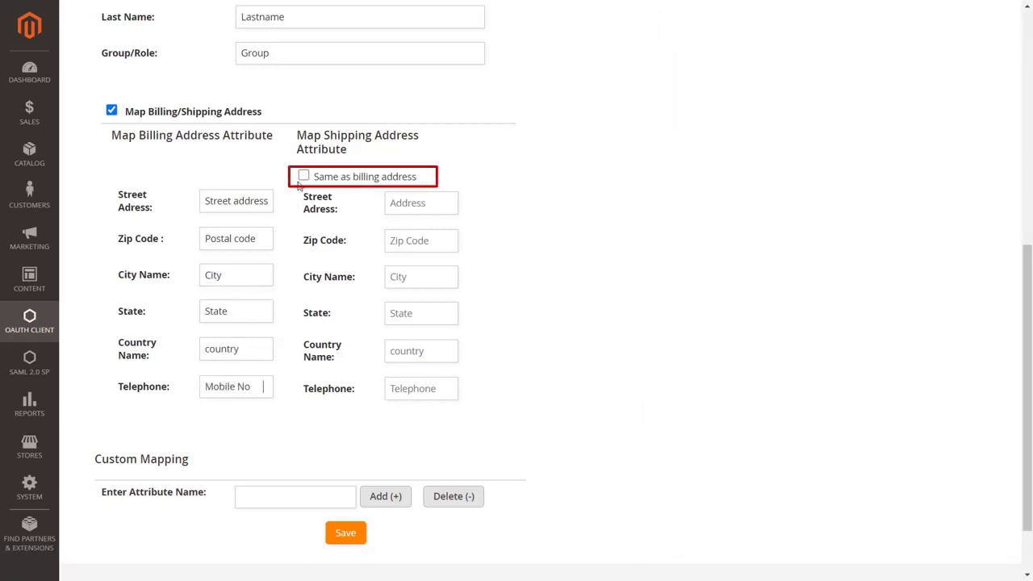
click(304, 177)
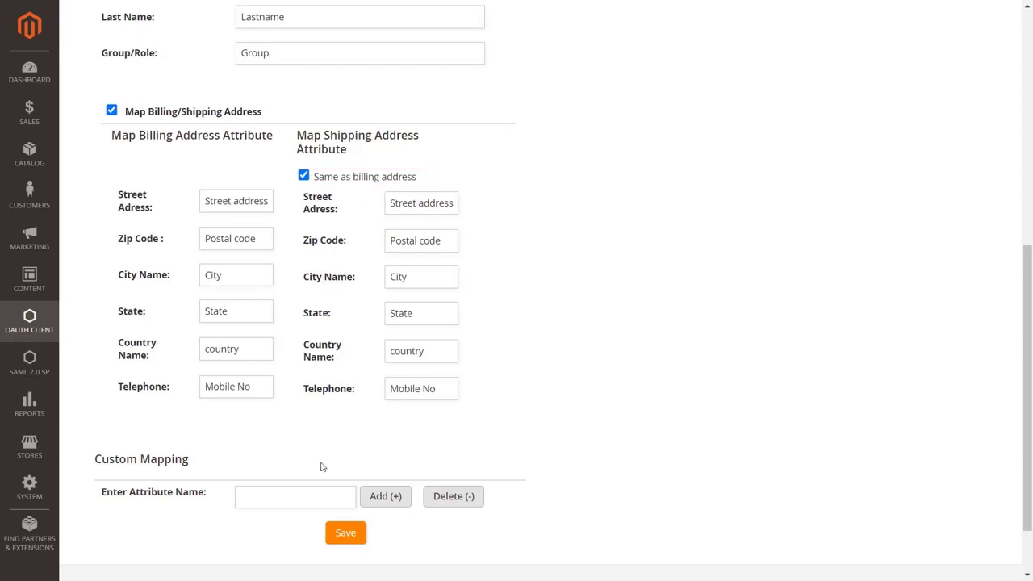
scroll(321, 467, down, 2)
scroll(321, 467, down, 1)
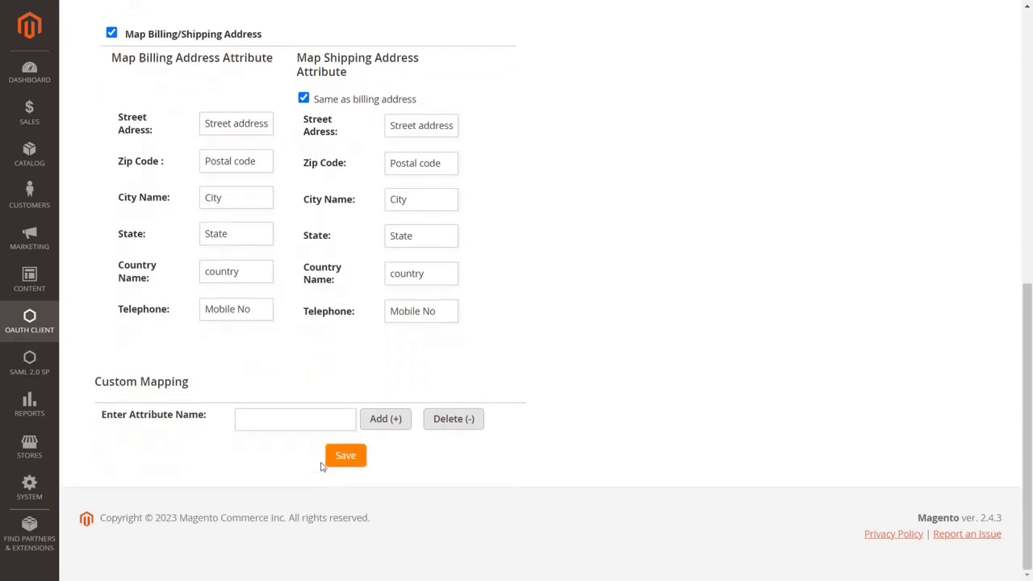
- Add a 'Company name' custom mapping linked to the Company attribute
click(281, 420)
text(Company name)
click(378, 422)
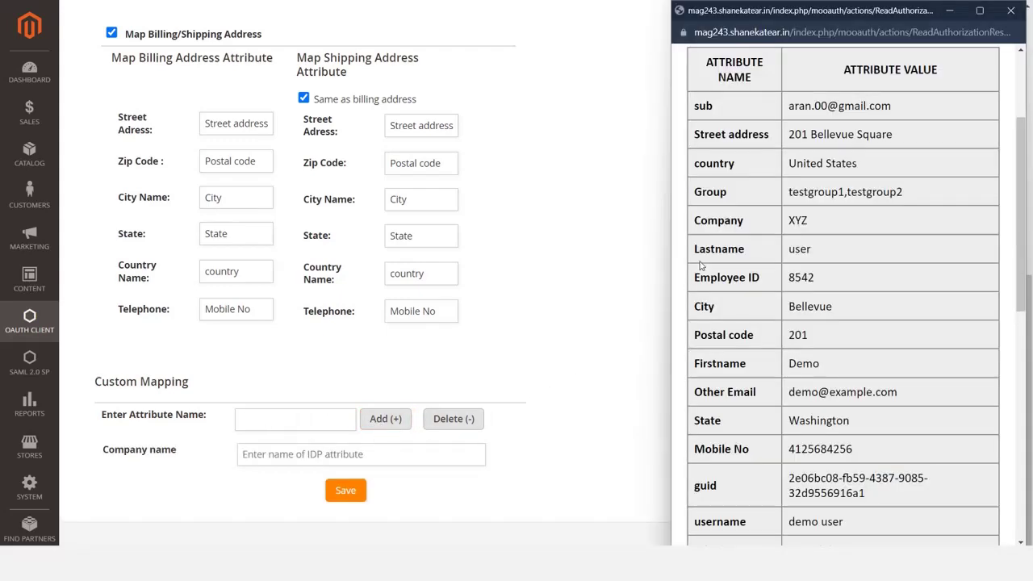
double_click(727, 224)
key(ctrl+c)
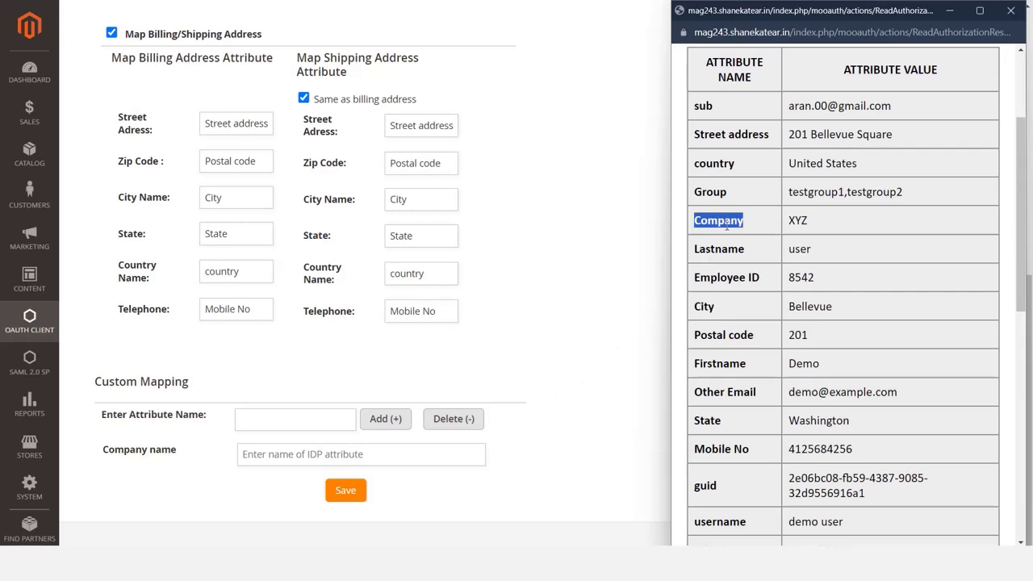
click(276, 456)
key(ctrl+v)
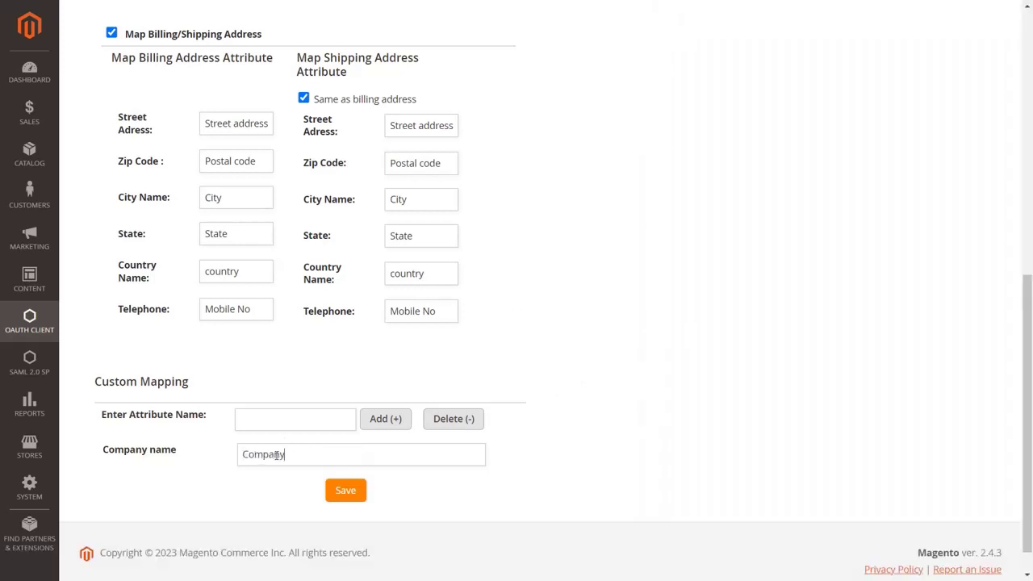
- Add an 'Employee ID' custom mapping and save the attribute mappings
click(299, 419)
text(Employee ID)
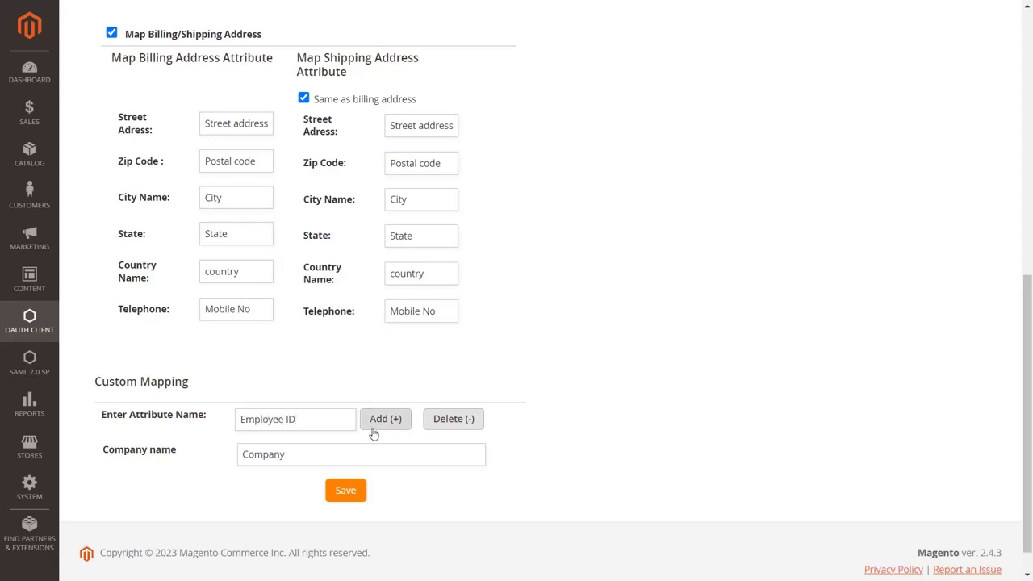
click(376, 432)
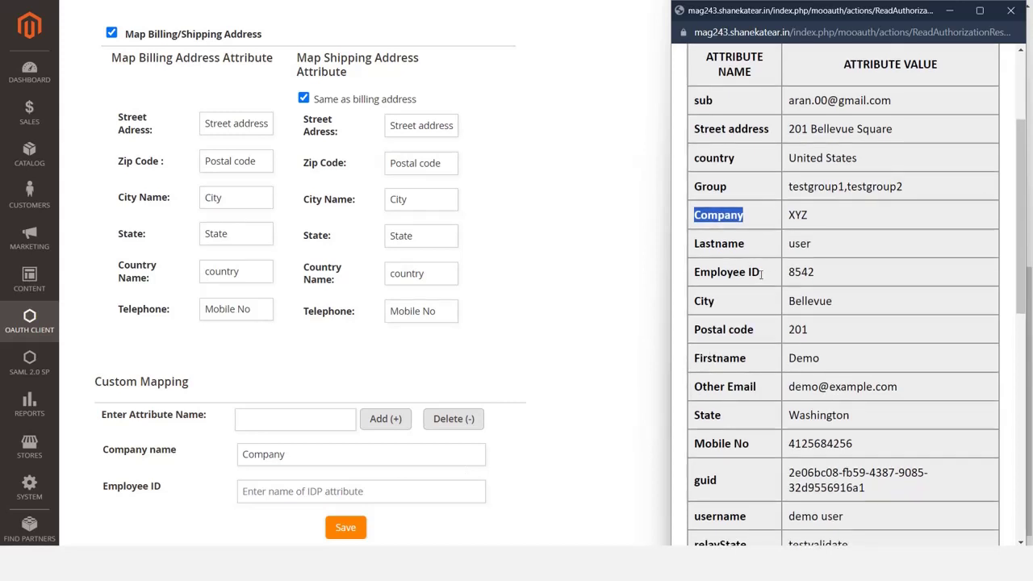
drag(759, 277, 693, 277)
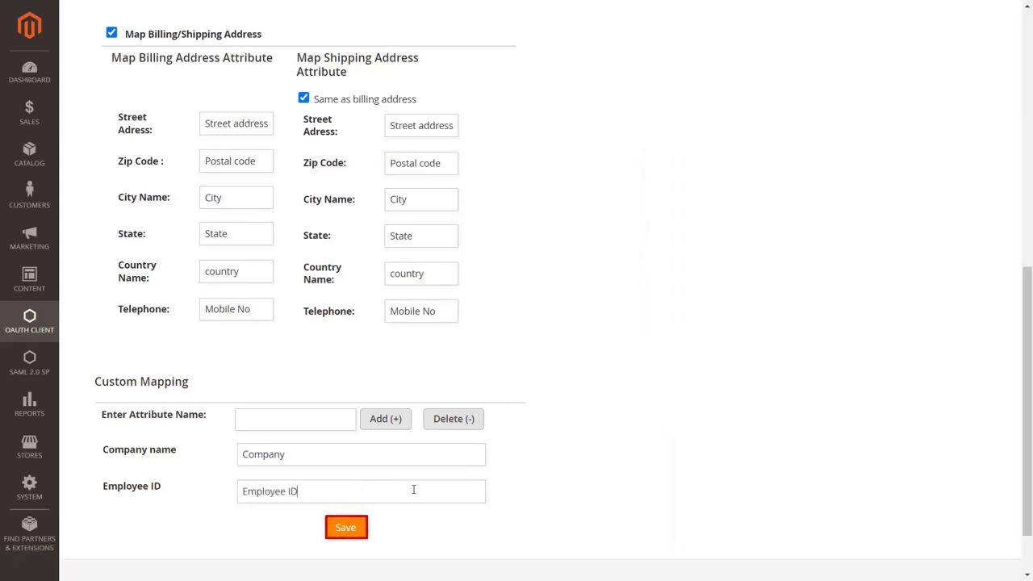
click(348, 532)
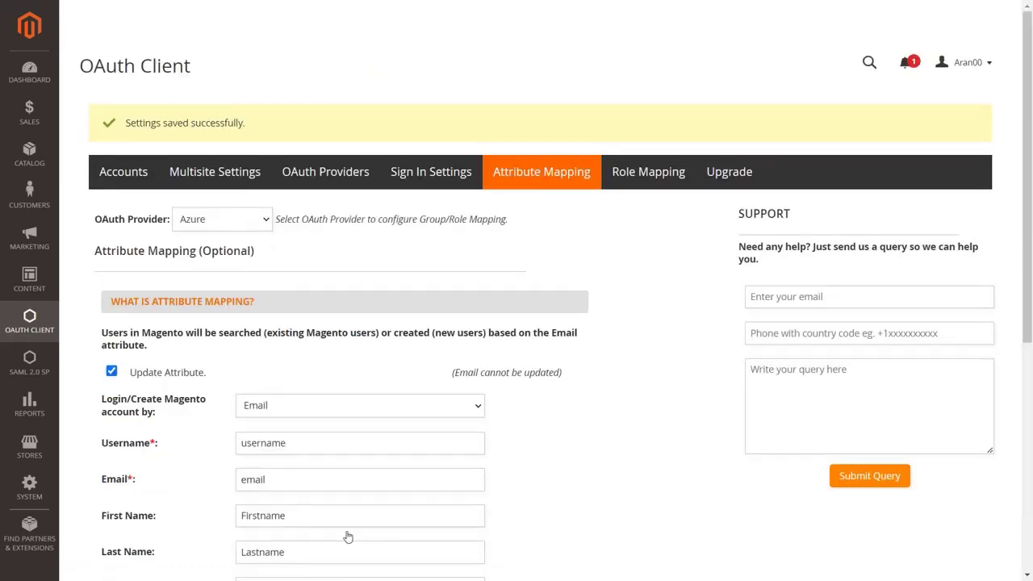
- Delete the Employee_ID custom mapping and save the mappings again
scroll(347, 537, down, 5)
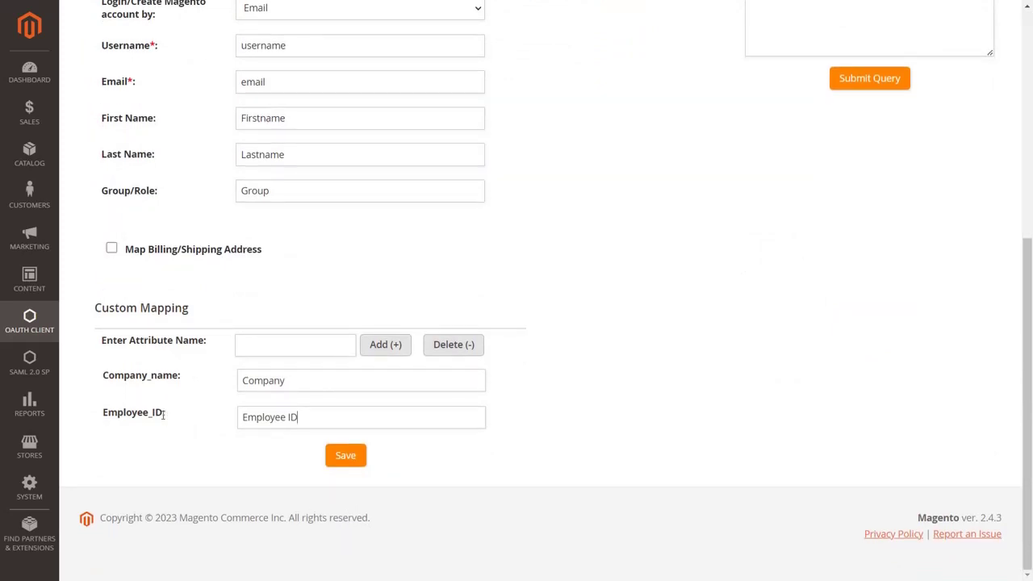
drag(165, 414, 103, 412)
key(ctrl+c)
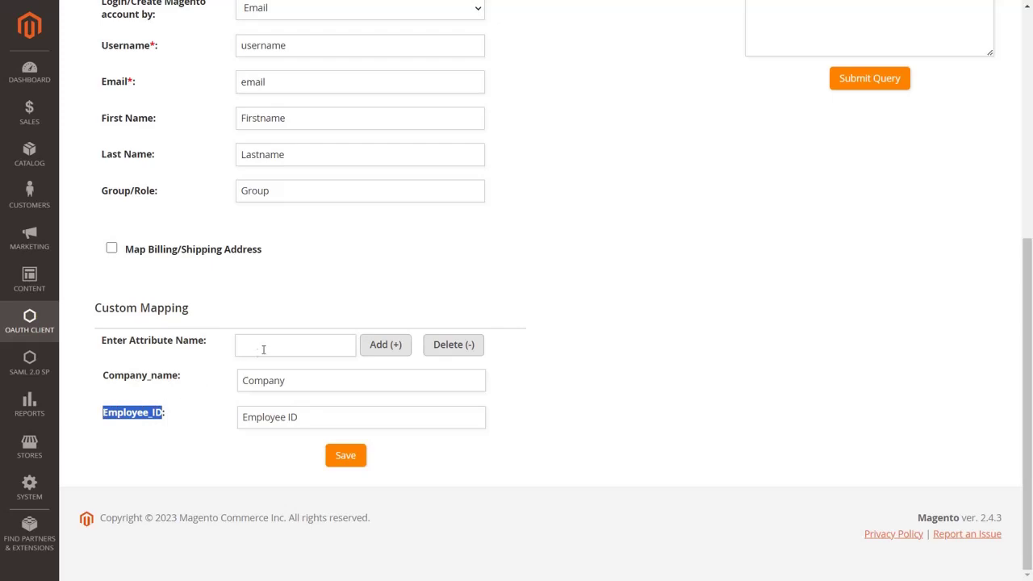
click(263, 350)
key(ctrl+v)
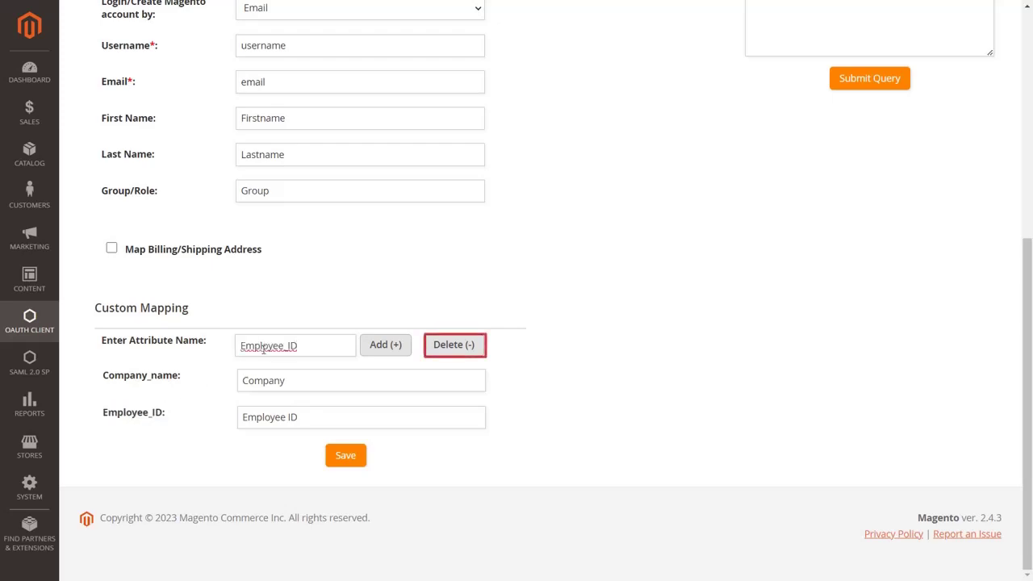
click(449, 356)
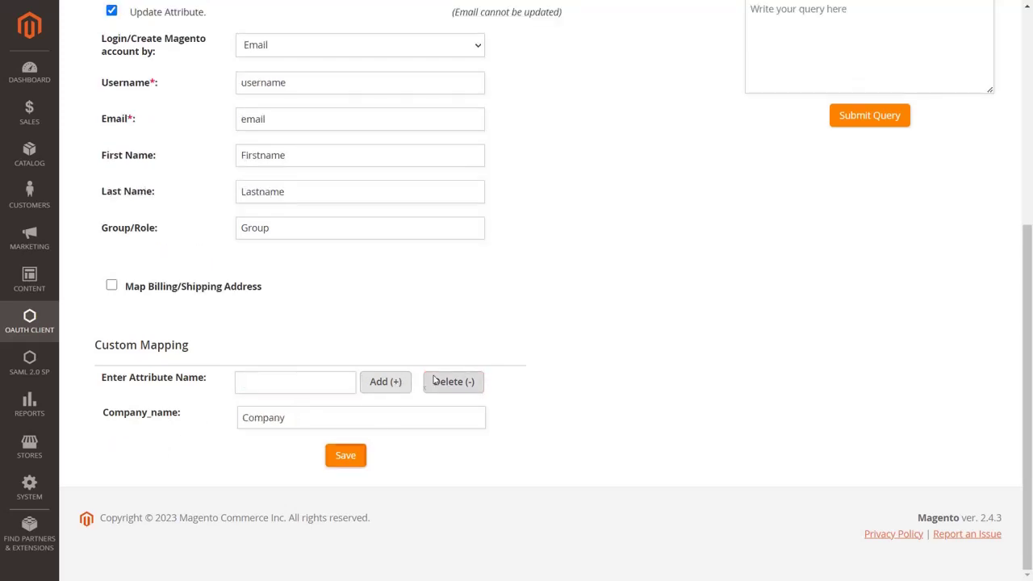
click(349, 457)
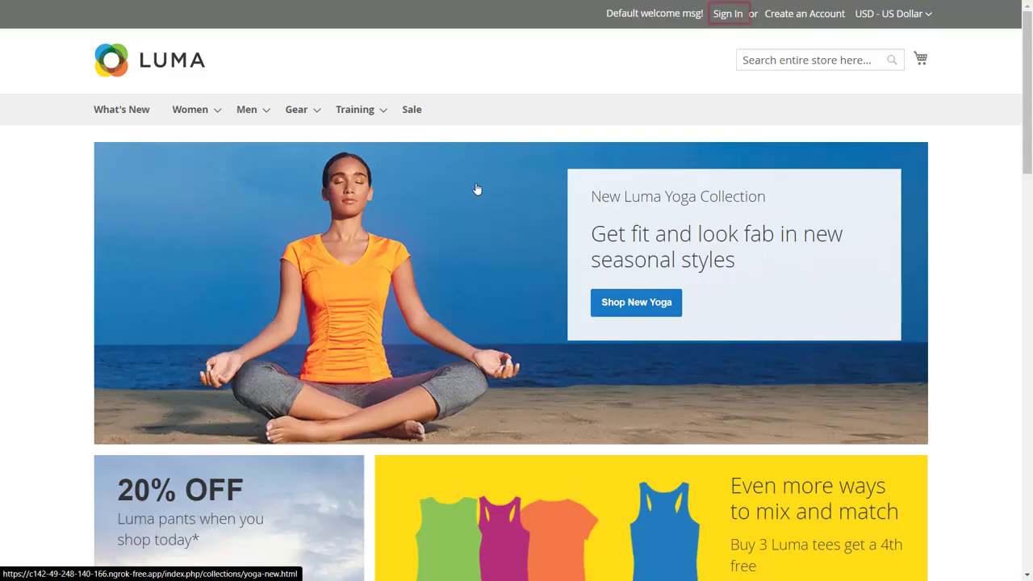
- Sign in to the Luma storefront with Azure using the Microsoft email and password
click(727, 14)
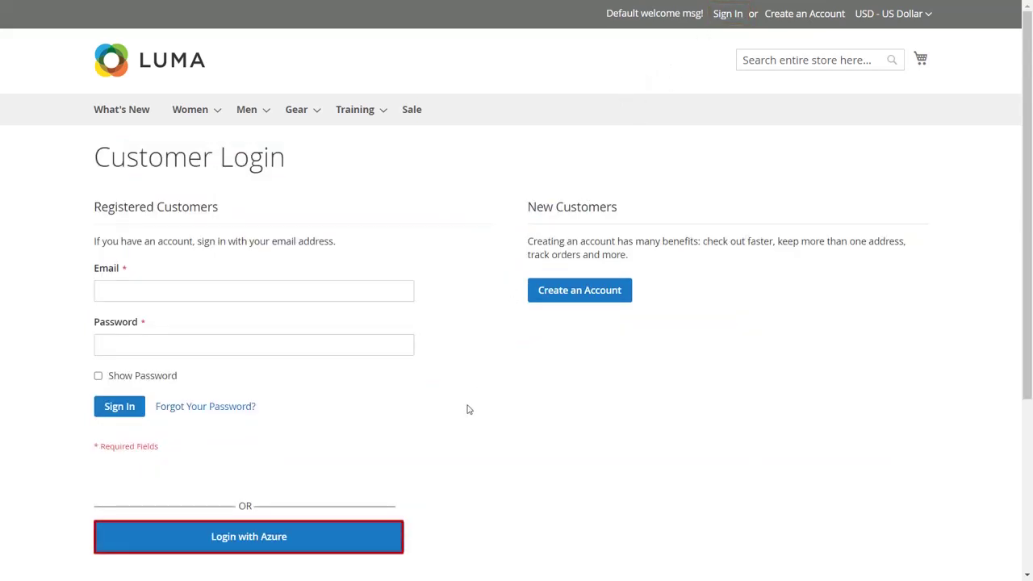
click(387, 543)
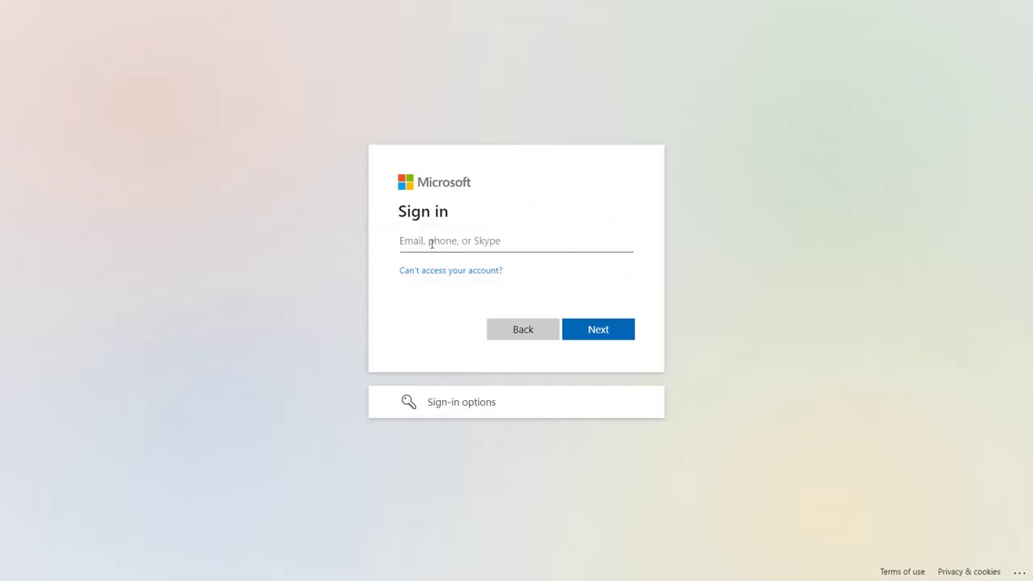
text(demo@gmail.com)
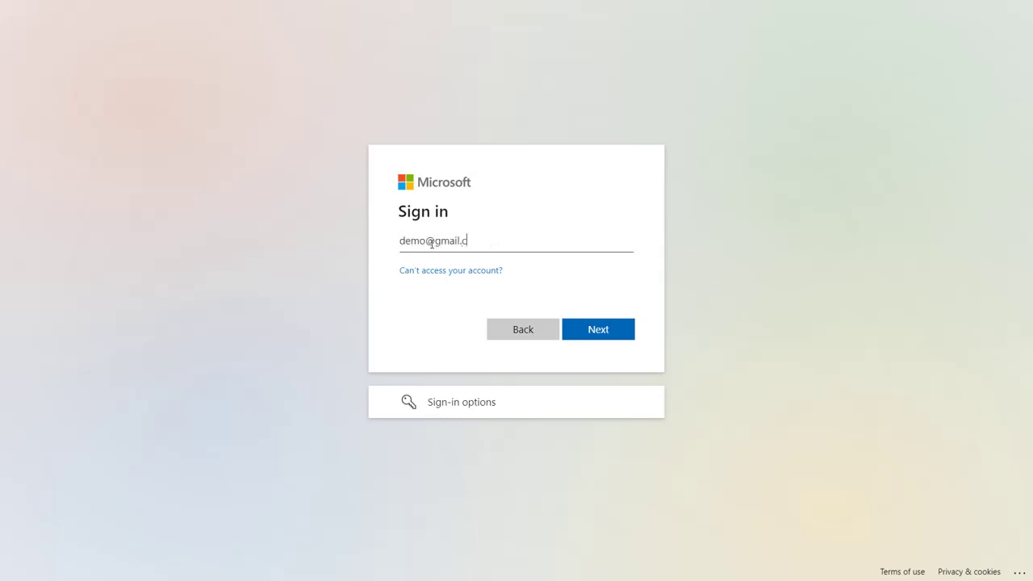
click(592, 333)
click(555, 291)
text(•••••••)
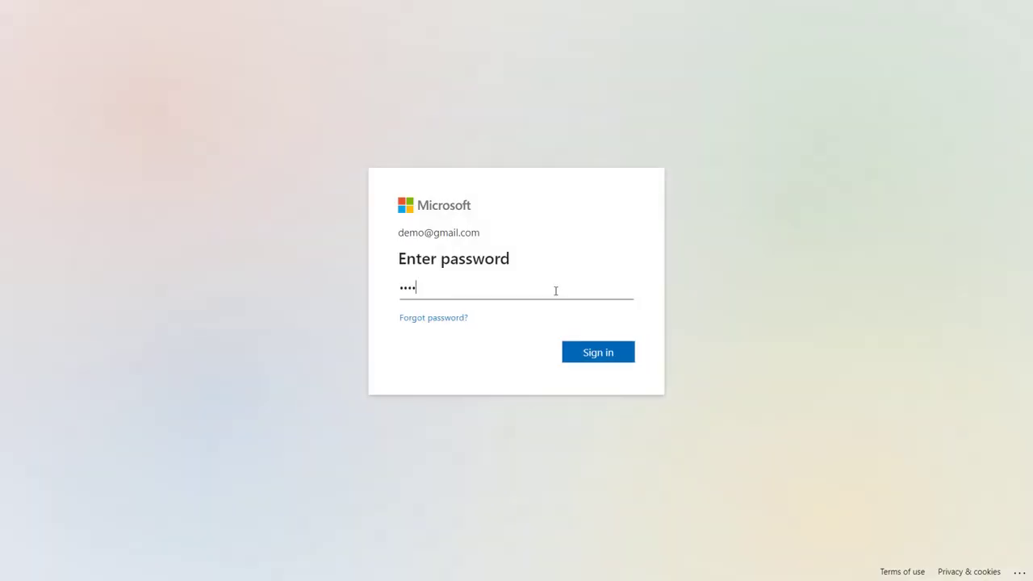
click(612, 356)
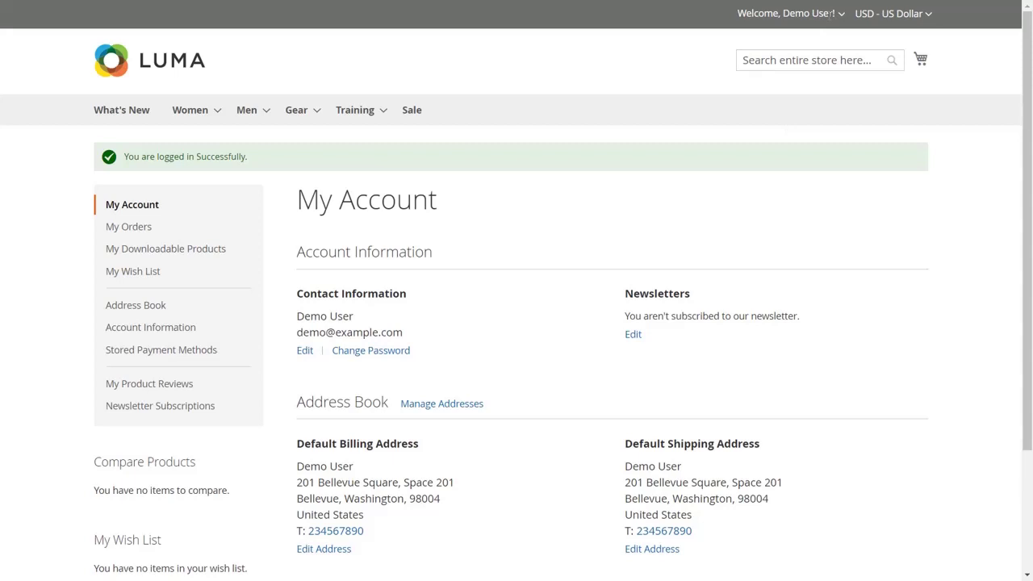
- Sign the customer out of the store and the Microsoft account
click(840, 15)
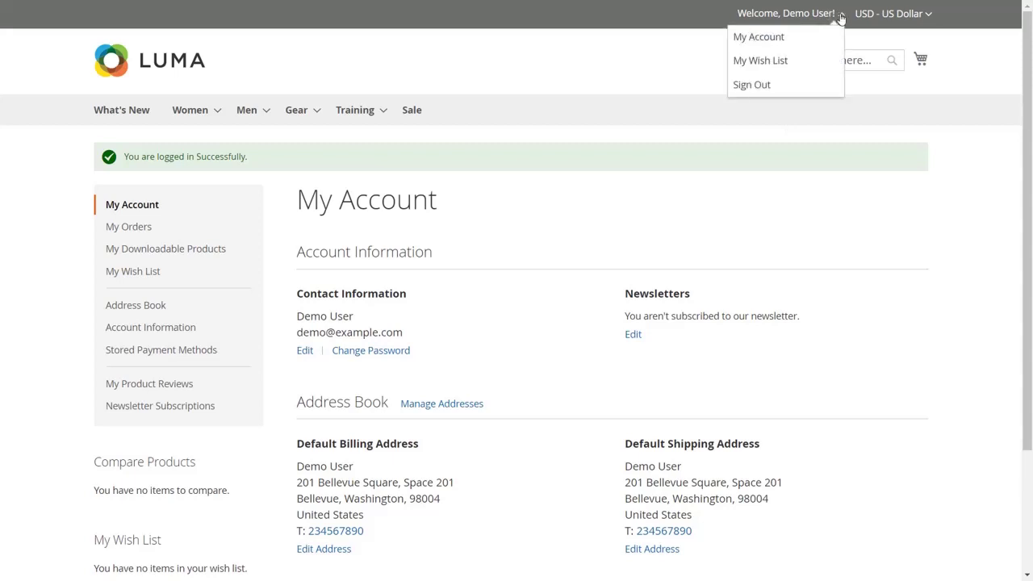
click(799, 88)
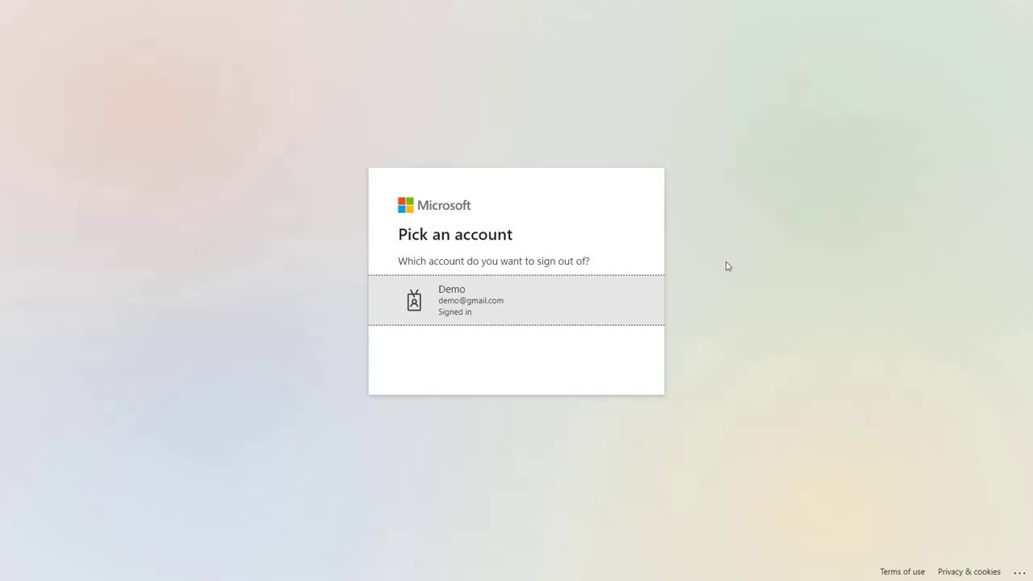
click(638, 315)
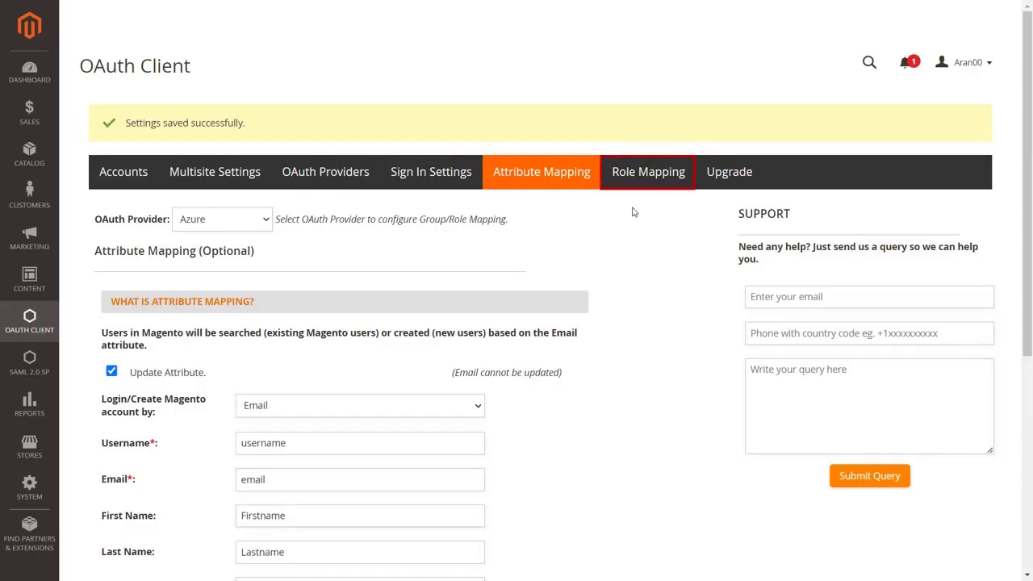
- On the Role Mapping tab, block auto-creating unmapped users and enable backend and frontend role updates on SSO
click(642, 184)
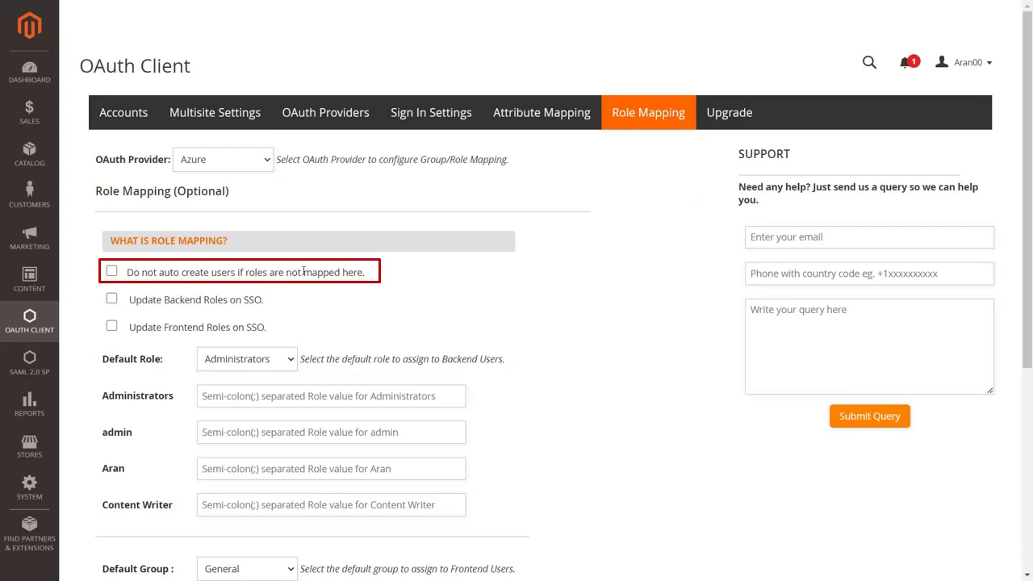
click(112, 272)
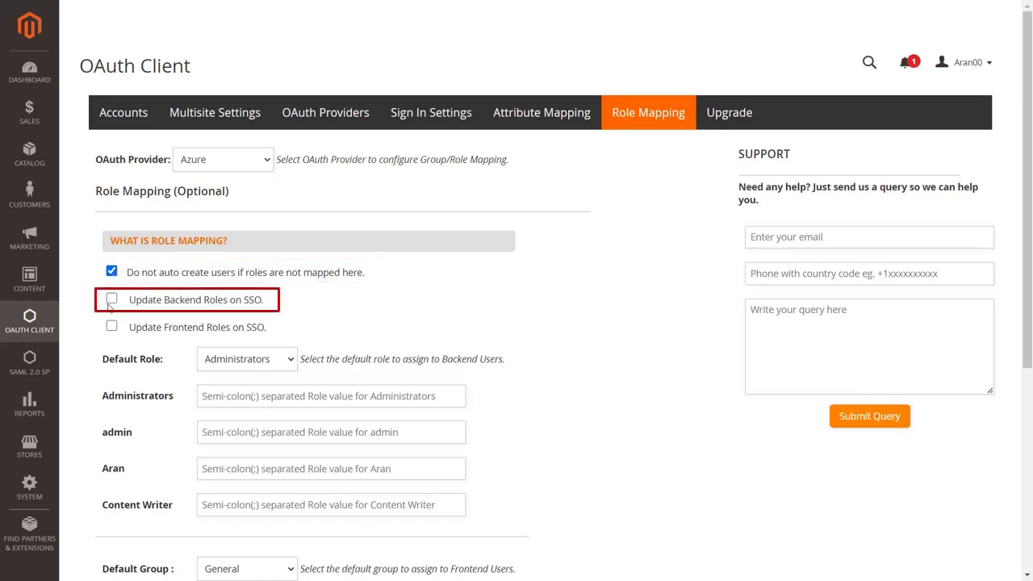
click(111, 303)
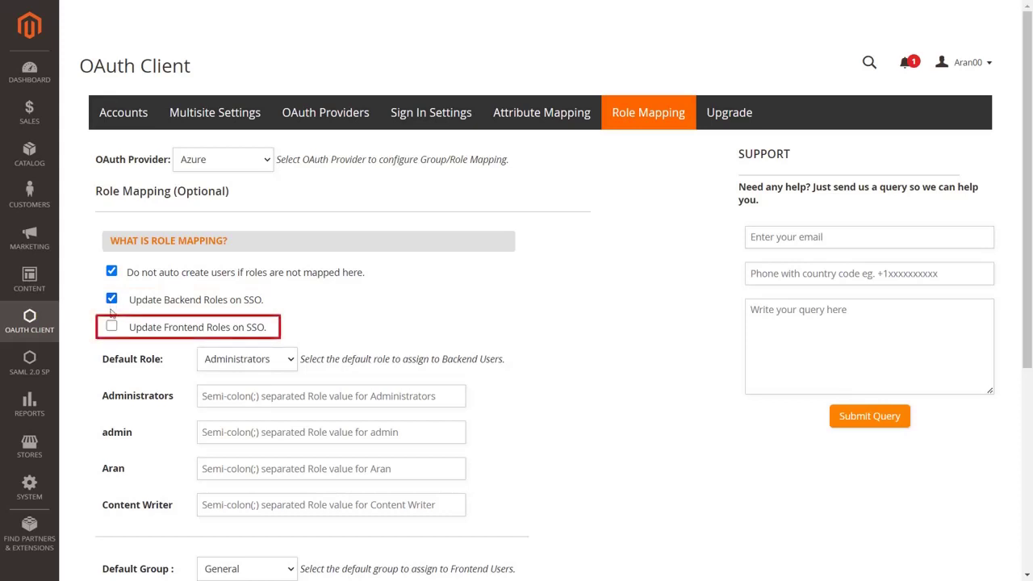
click(111, 327)
scroll(111, 332, down, 3)
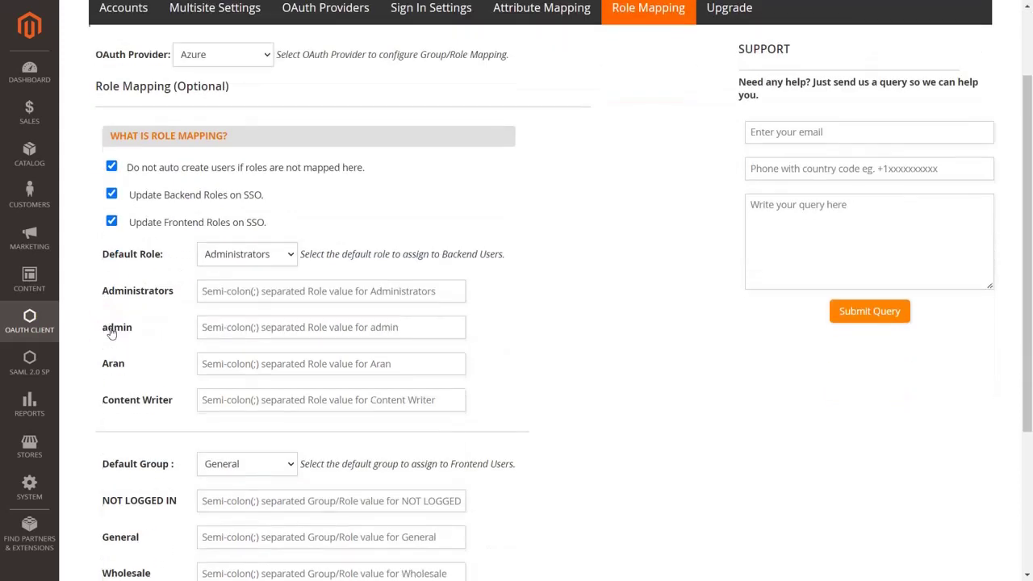
scroll(112, 333, down, 4)
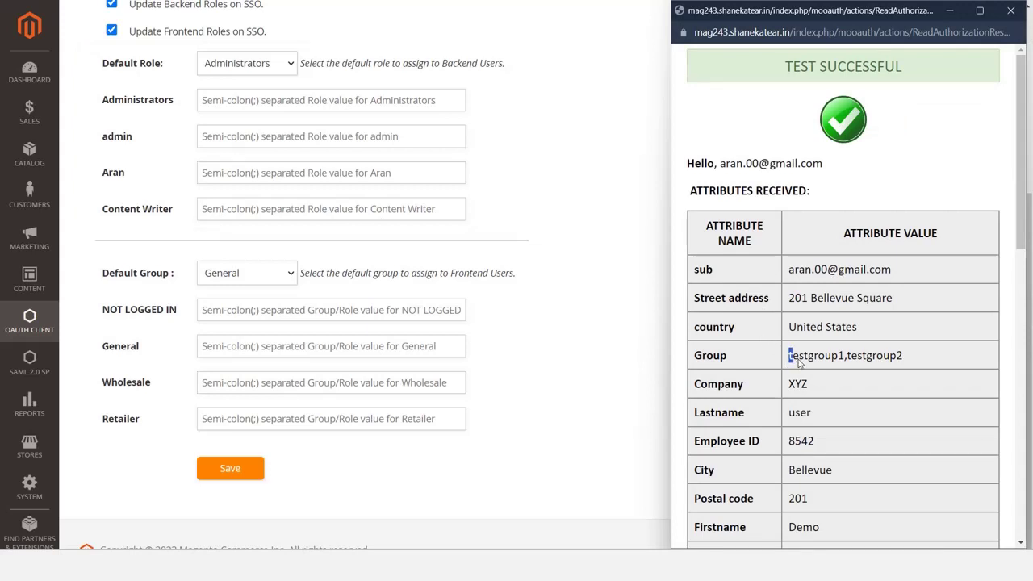
- Copy the received group testgroup1 into the Content Writer role field
drag(790, 356, 845, 364)
key(ctrl+c)
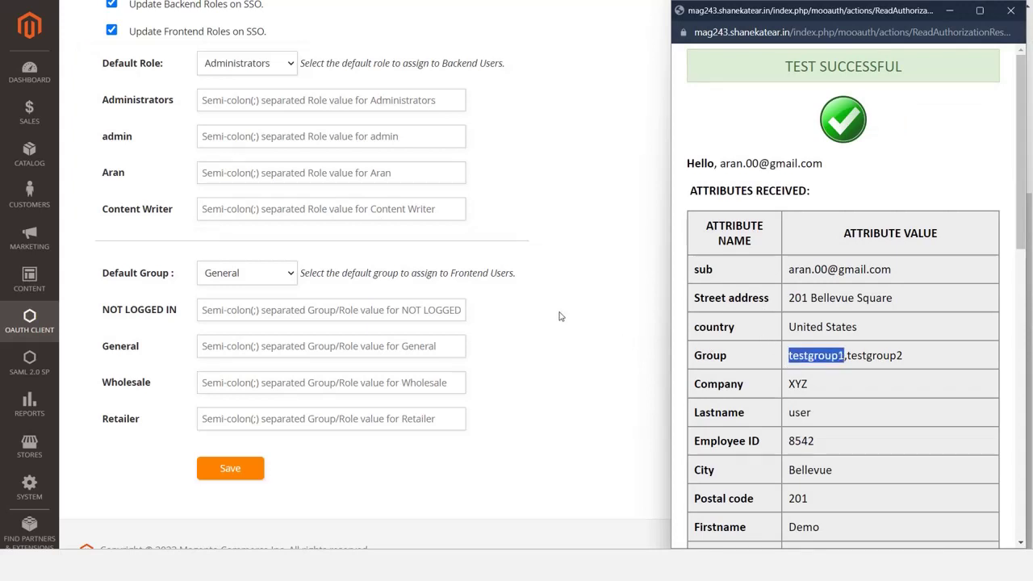
click(399, 208)
key(ctrl+v)
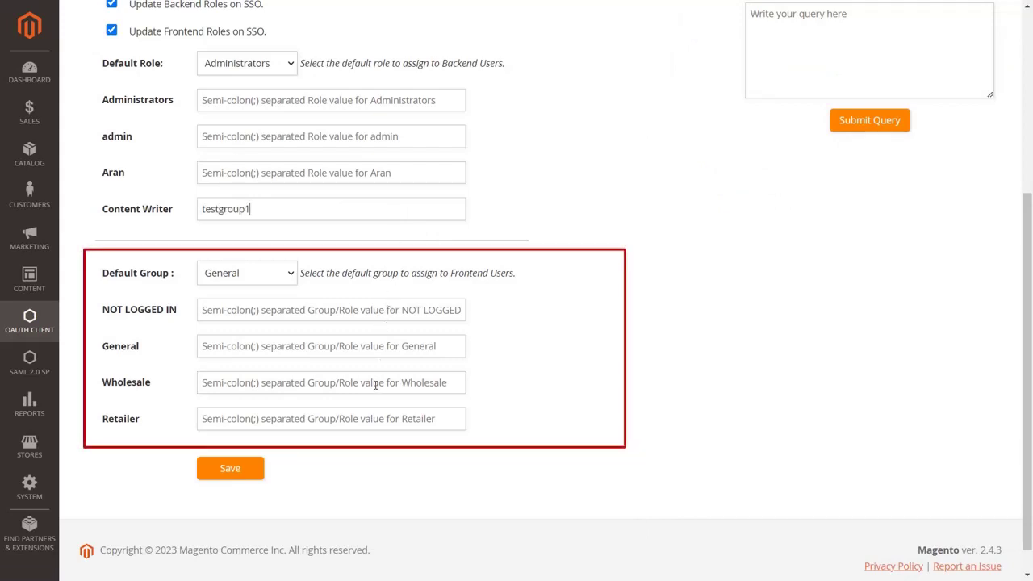
- Put testgroup2 into the Wholesale group field and save the role mapping
key(alt+Tab)
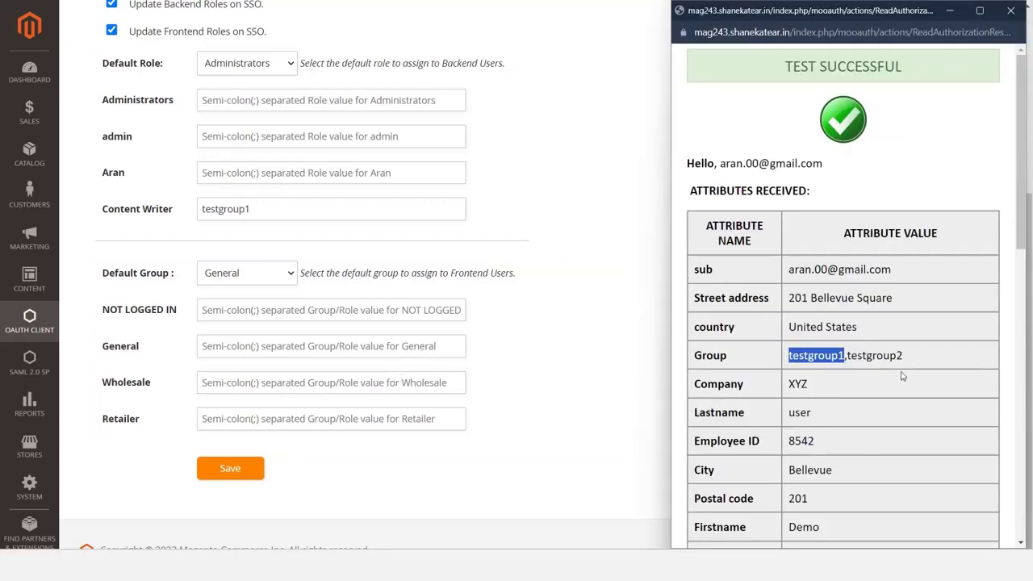
drag(911, 355, 846, 356)
key(ctrl+c)
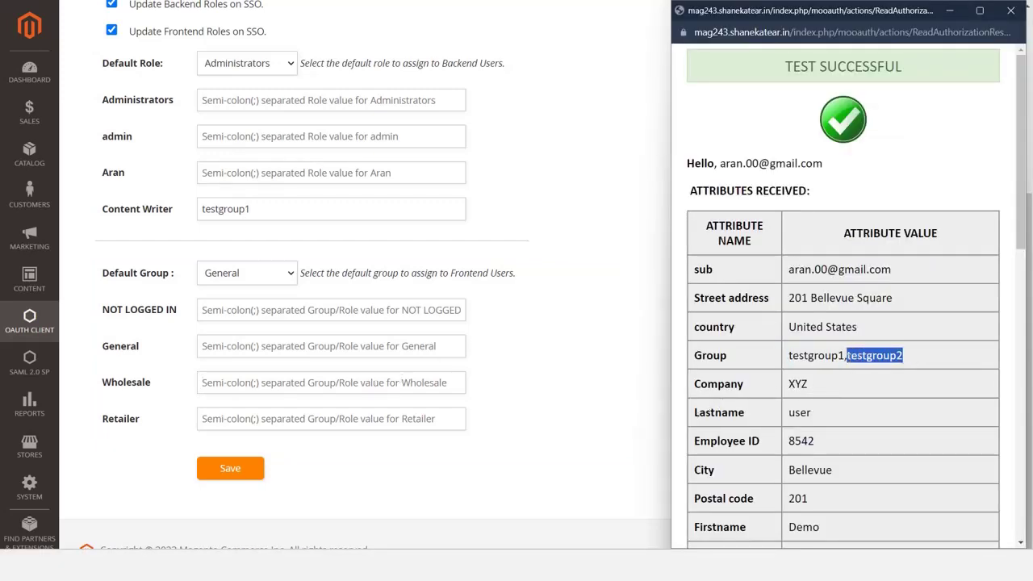
click(452, 379)
key(ctrl+v)
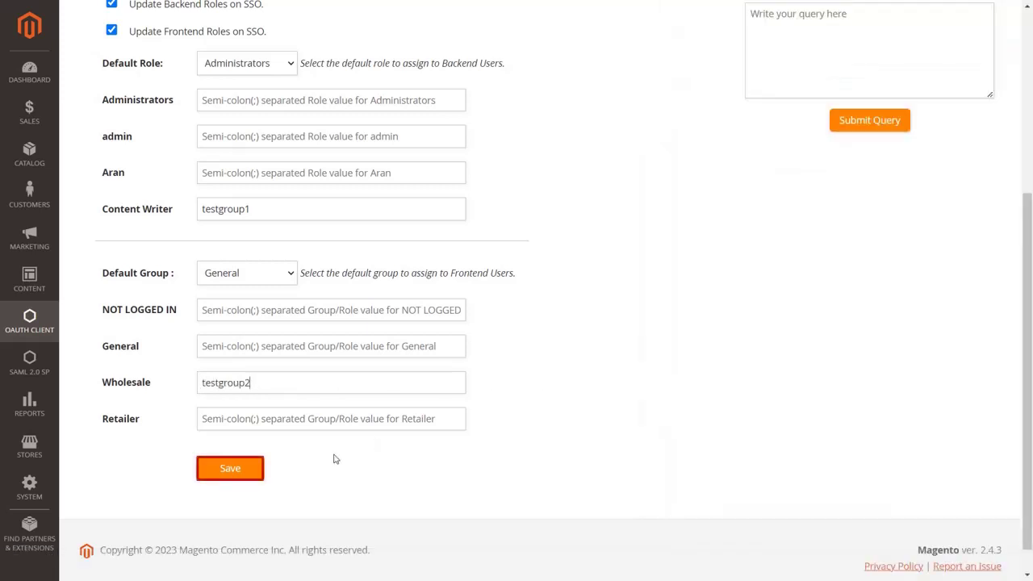
click(239, 470)
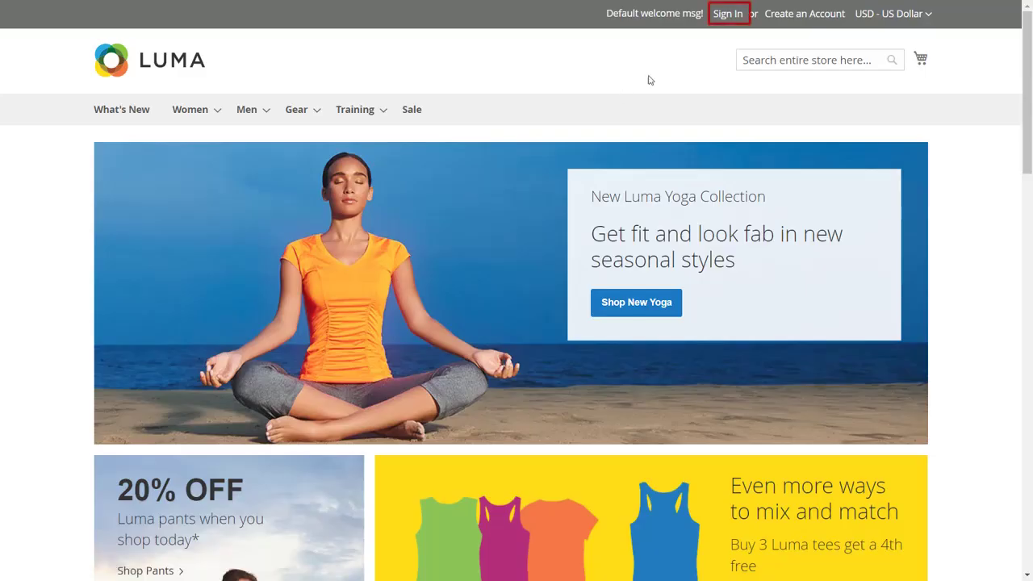
- Sign in to the Luma store through Azure with the demo account's email and password
click(727, 14)
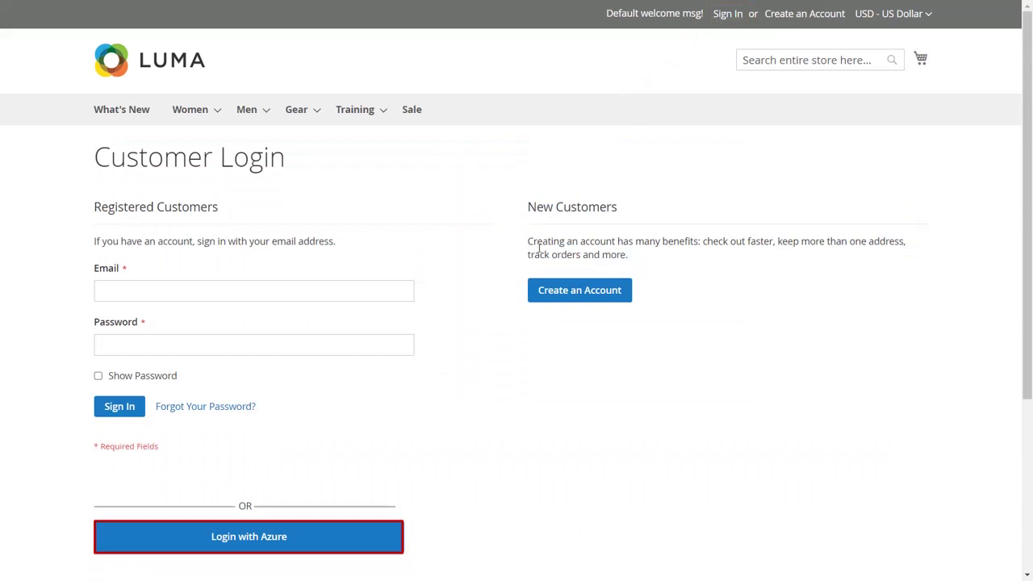
click(387, 542)
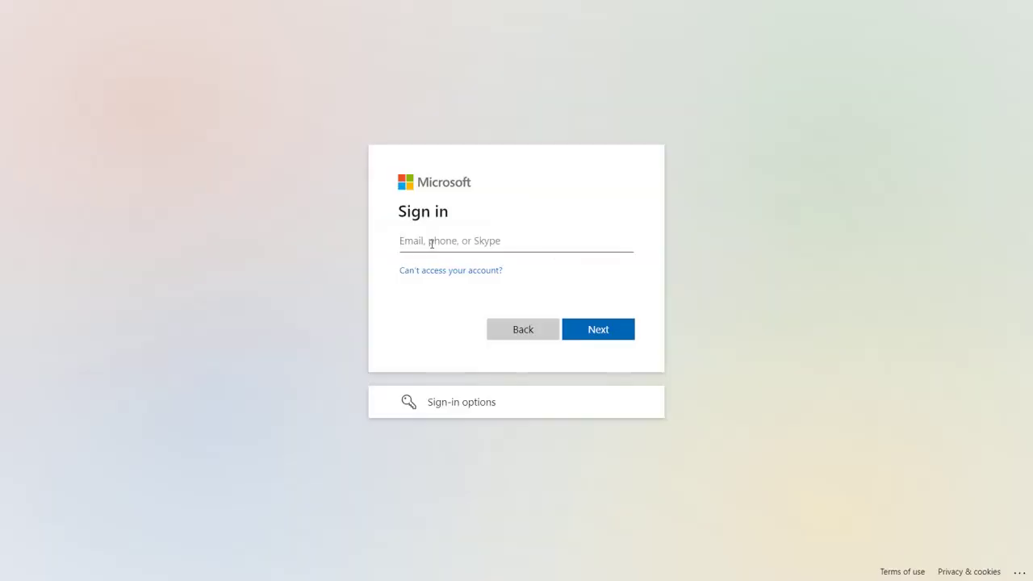
text(demo@gmail.com)
click(592, 334)
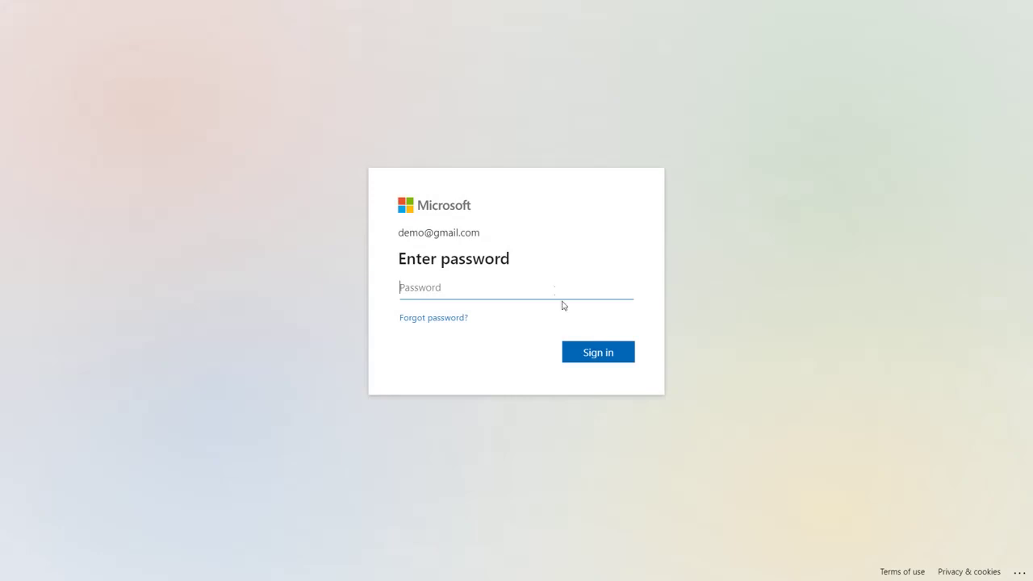
text(password)
key(Return)
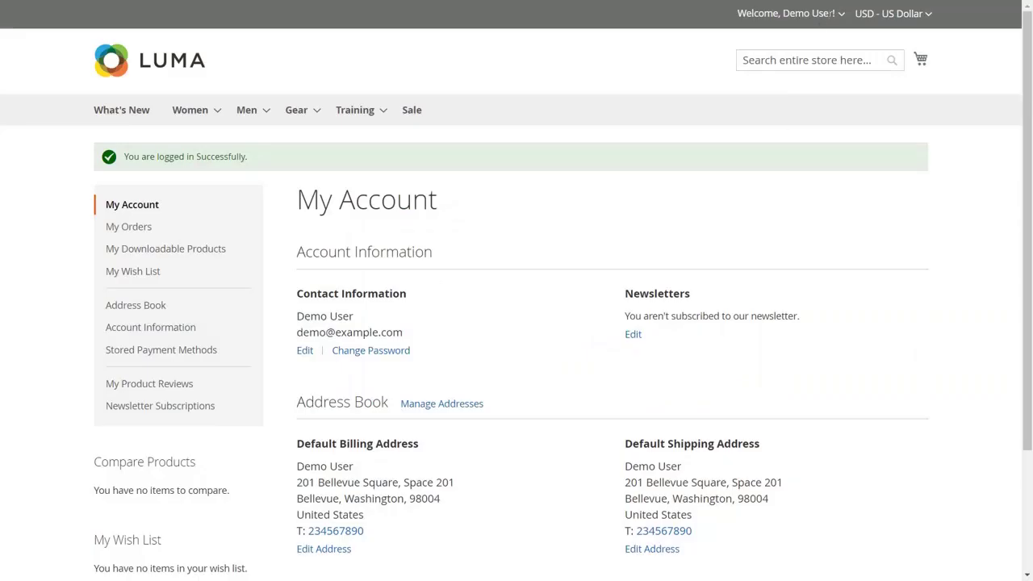
- Sign the customer out of the store and out of the Microsoft account
click(839, 14)
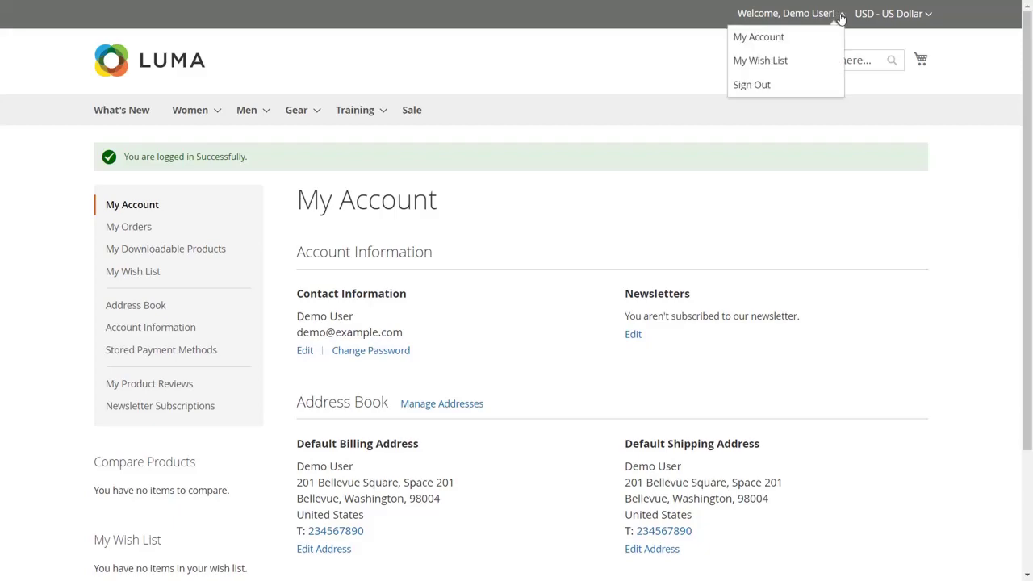
click(797, 88)
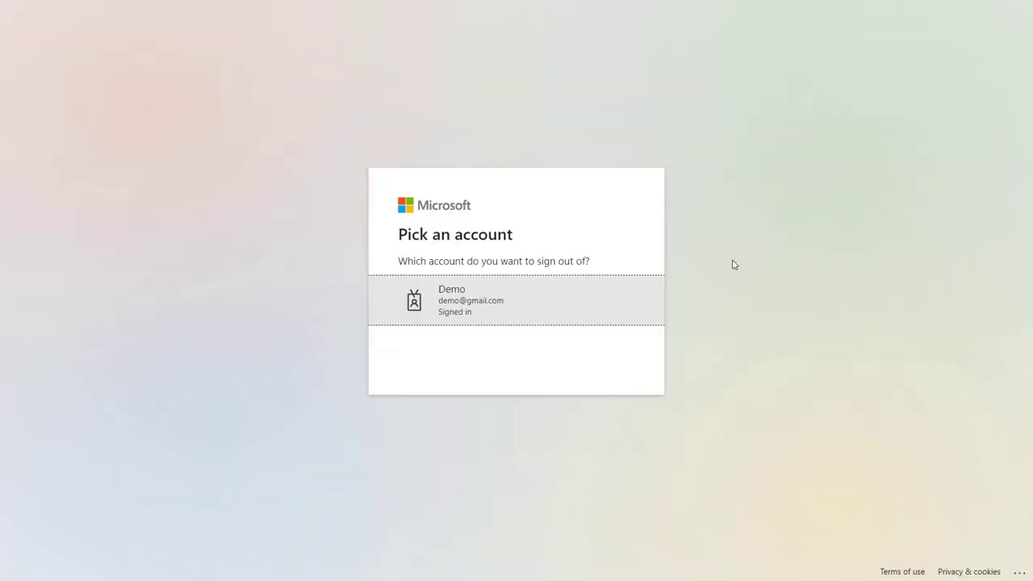
click(640, 313)
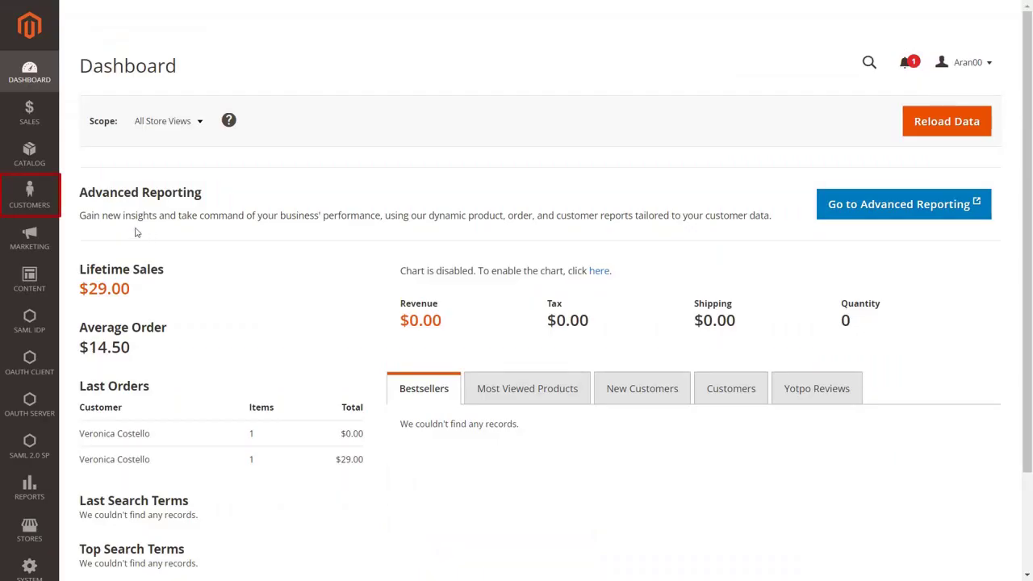
- Open the All Customers grid from the Customers menu
click(32, 202)
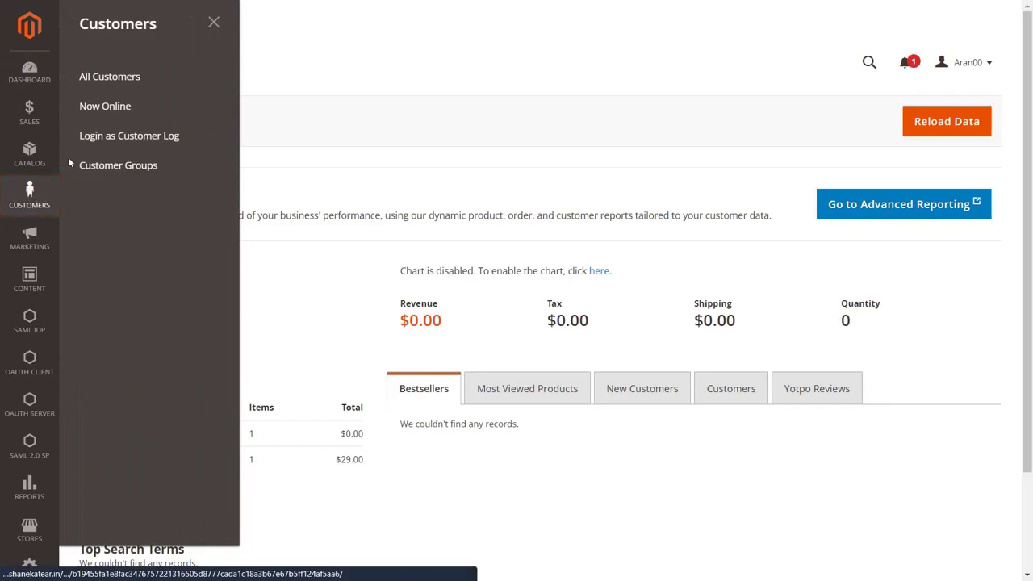
click(97, 81)
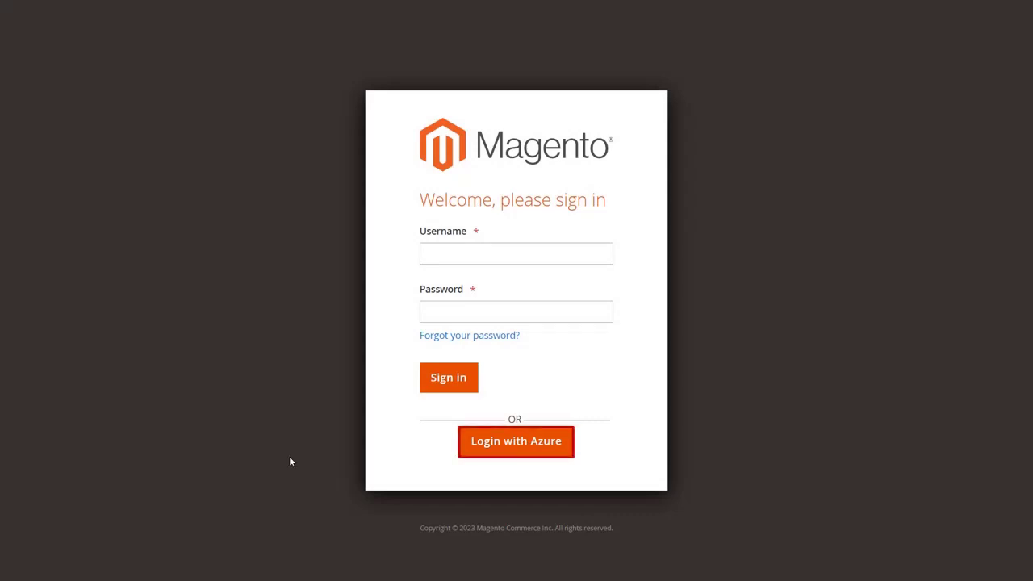
- Sign in to Magento Admin through Azure with the demo account's email and password
click(485, 445)
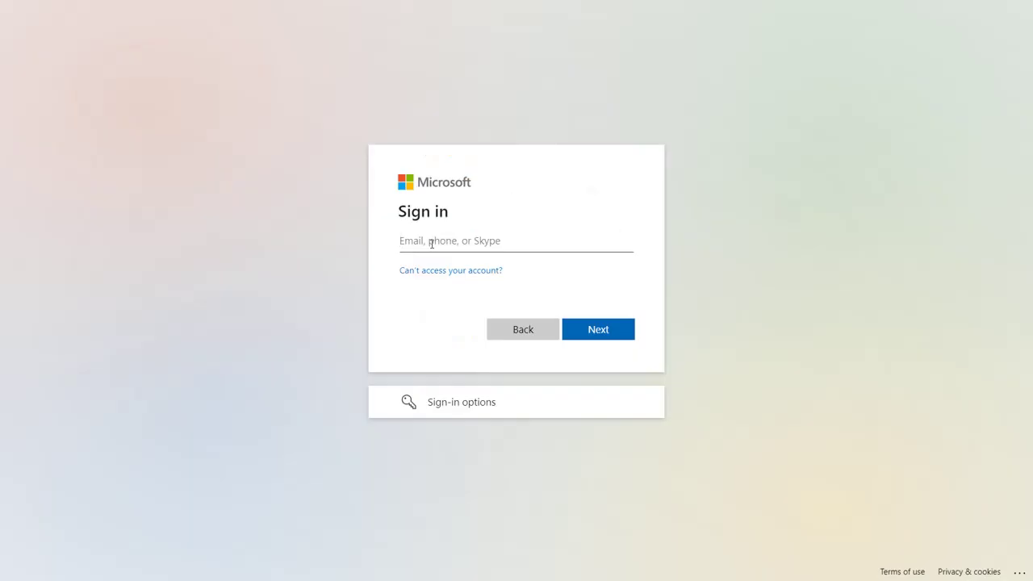
text(demo@gmail.com)
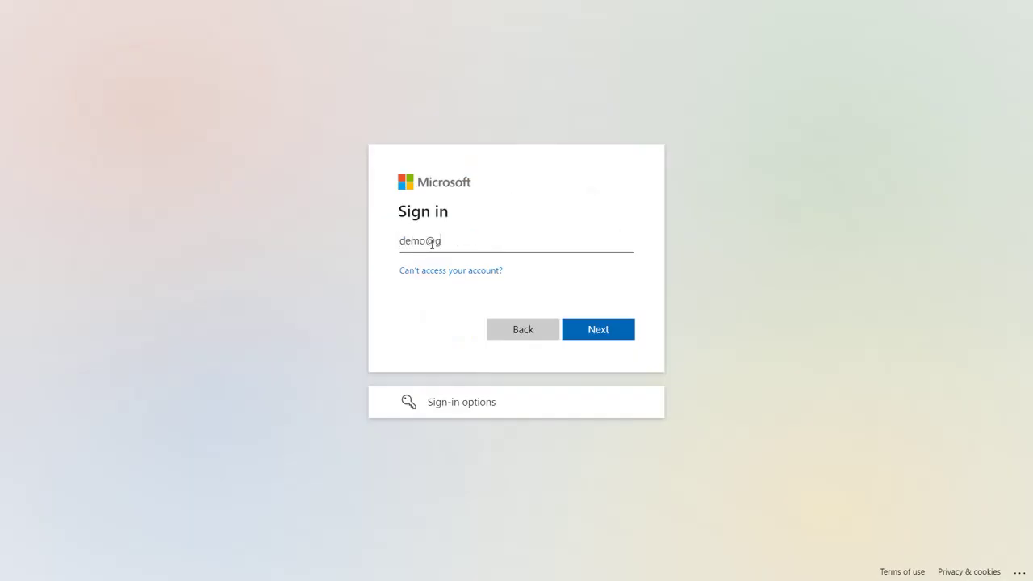
click(591, 331)
text(123456)
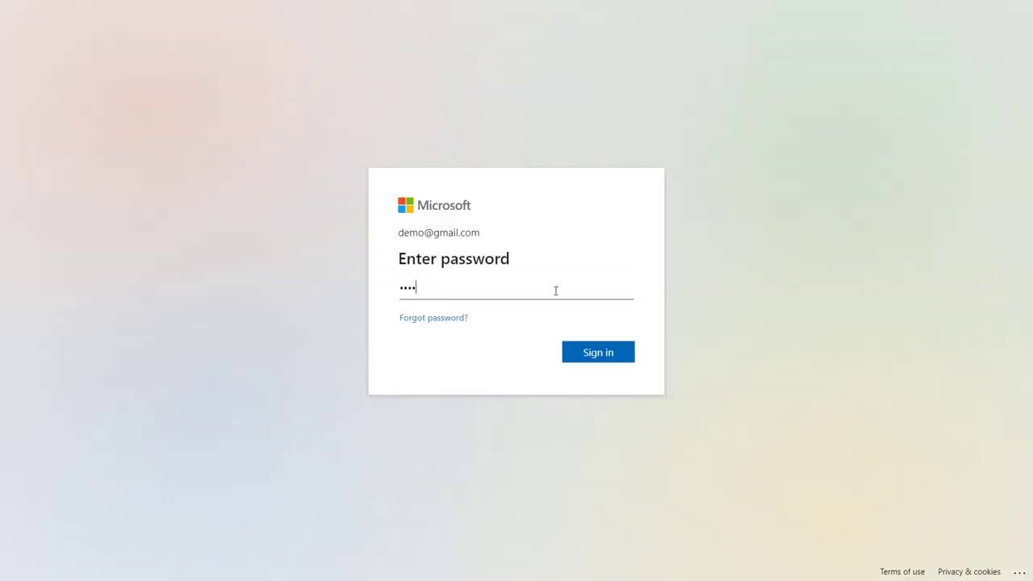
click(598, 353)
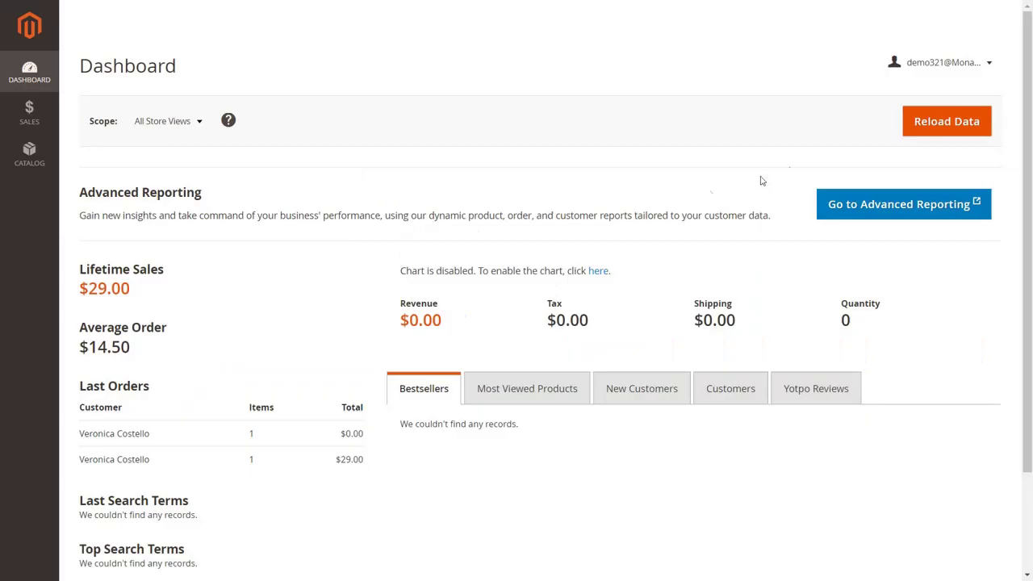
- Sign the demo admin out, then view the System > All Users list
click(990, 63)
click(899, 108)
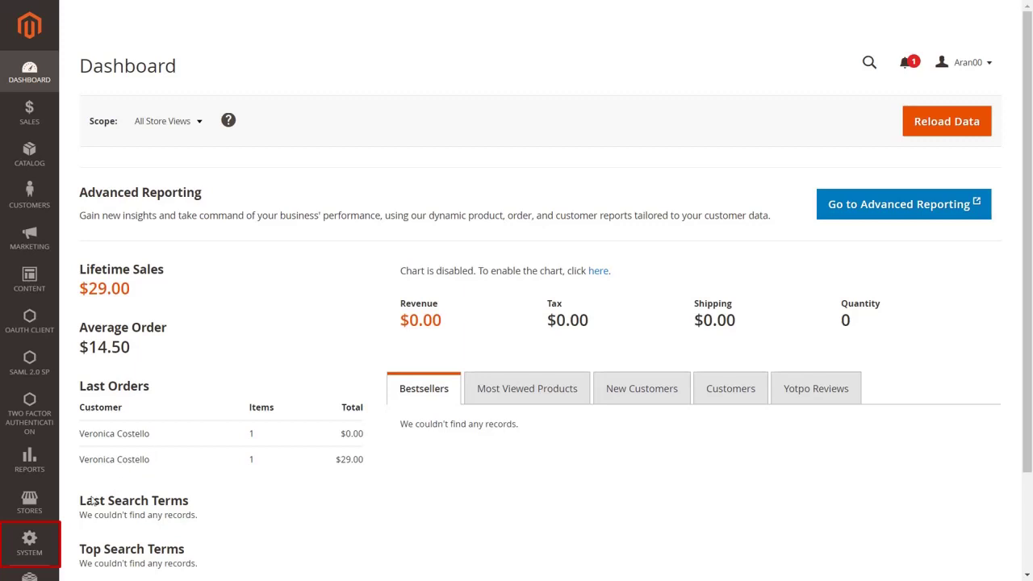
click(32, 544)
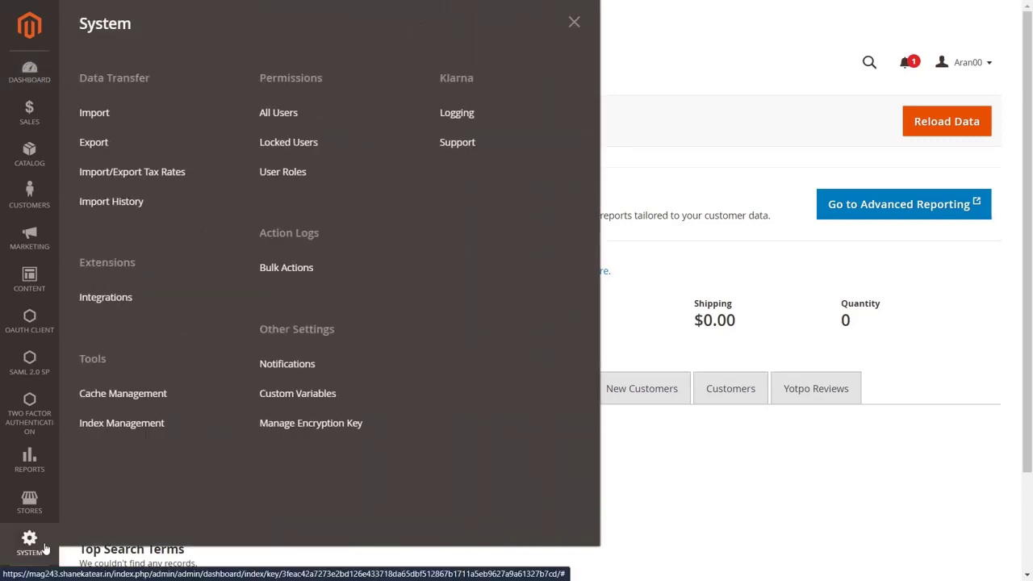
click(269, 126)
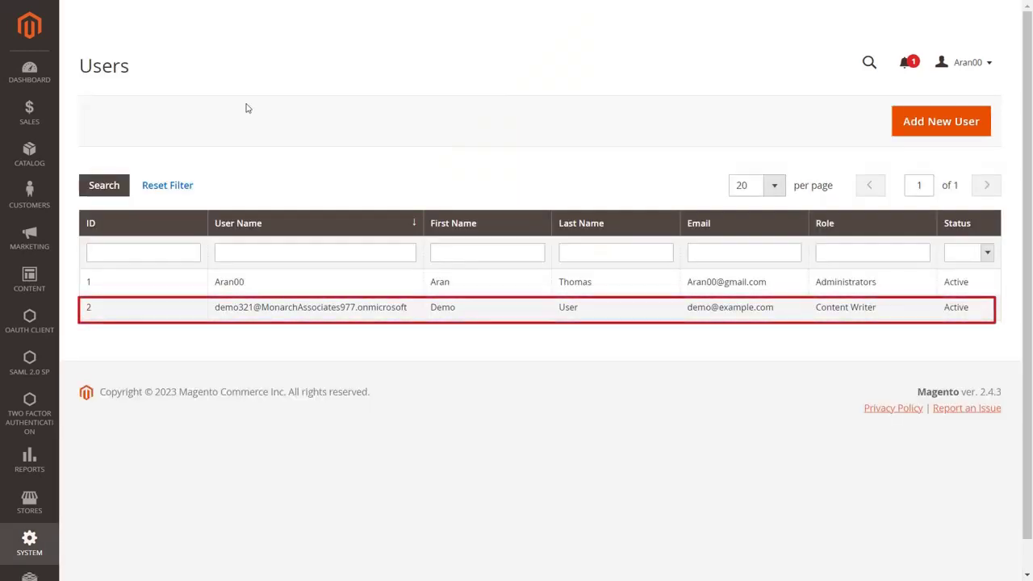